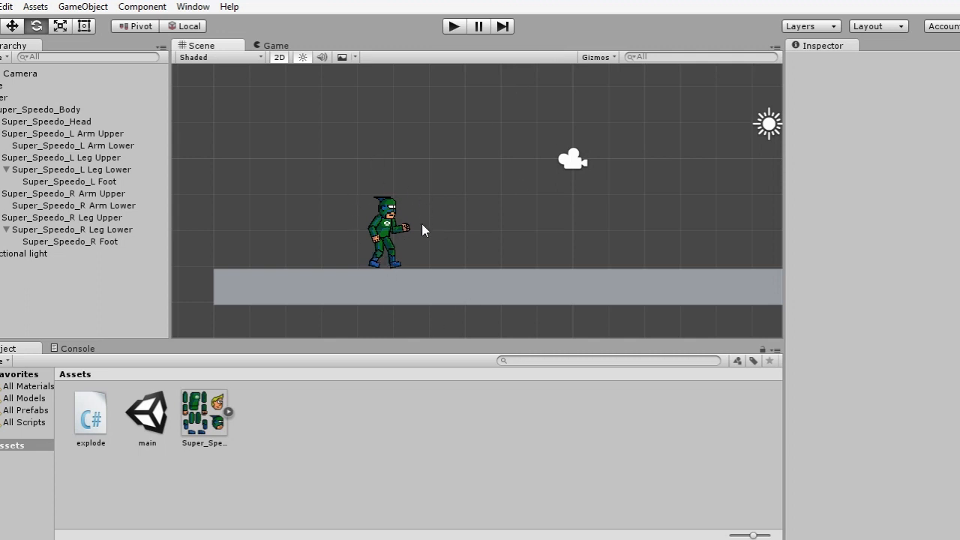
# - Rotate the character's left upper arm, left lower arm and left upper leg into a pose with raised forearm and leg
pyautogui.click(60, 134)
pyautogui.moveTo(444, 212); pyautogui.dragTo(402, 215)
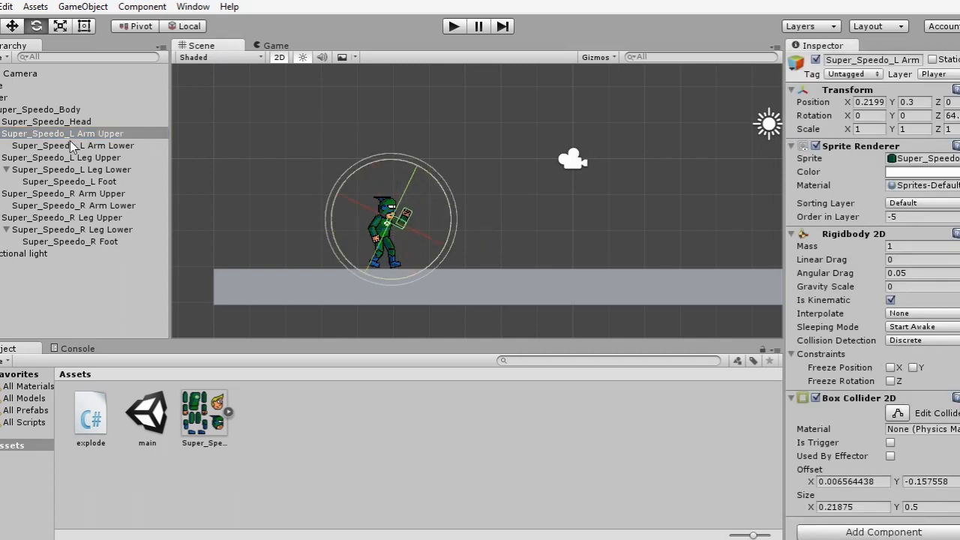
pyautogui.click(97, 145)
pyautogui.moveTo(443, 185); pyautogui.dragTo(470, 212)
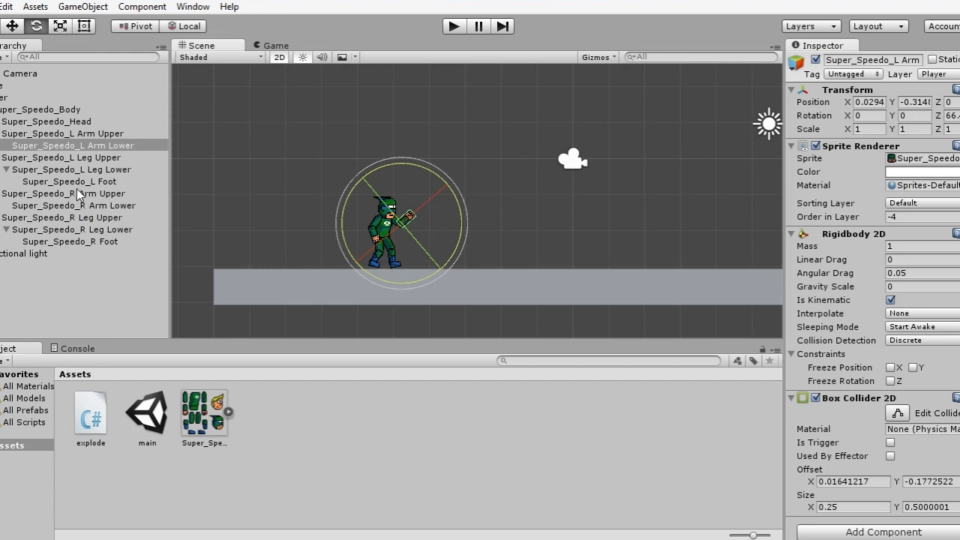
pyautogui.click(82, 157)
pyautogui.moveTo(407, 279); pyautogui.dragTo(457, 193)
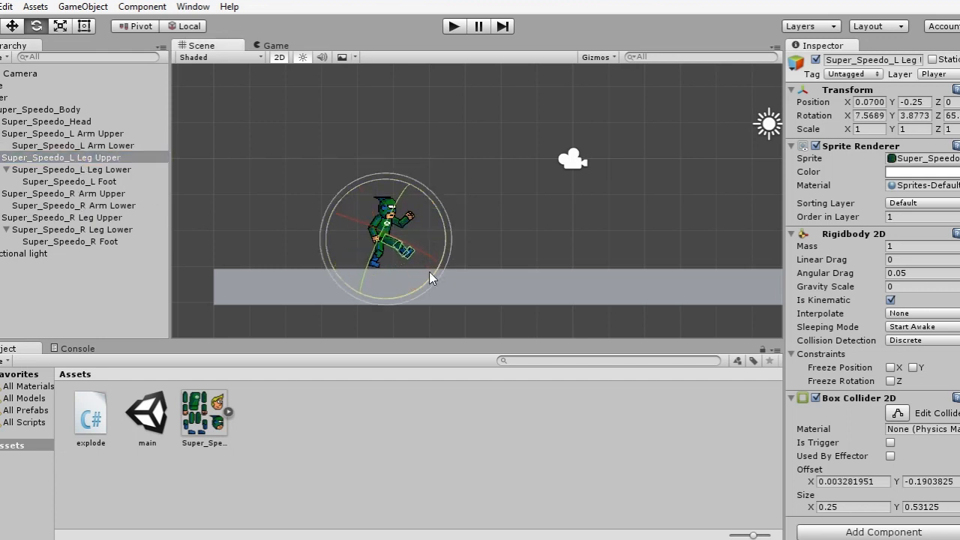
pyautogui.click(264, 136)
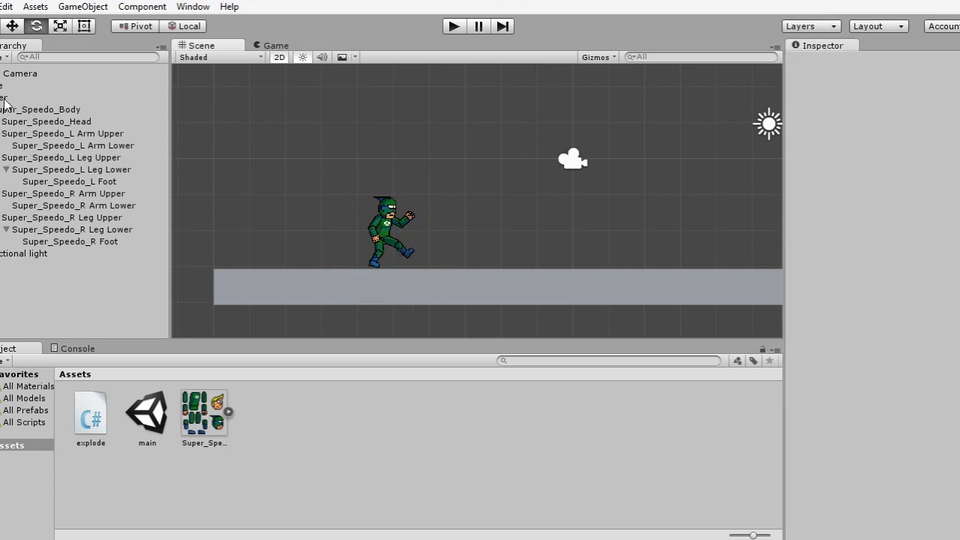
# - Play the scene, trigger the character's explosion in the game view, and stop playback
pyautogui.click(453, 26)
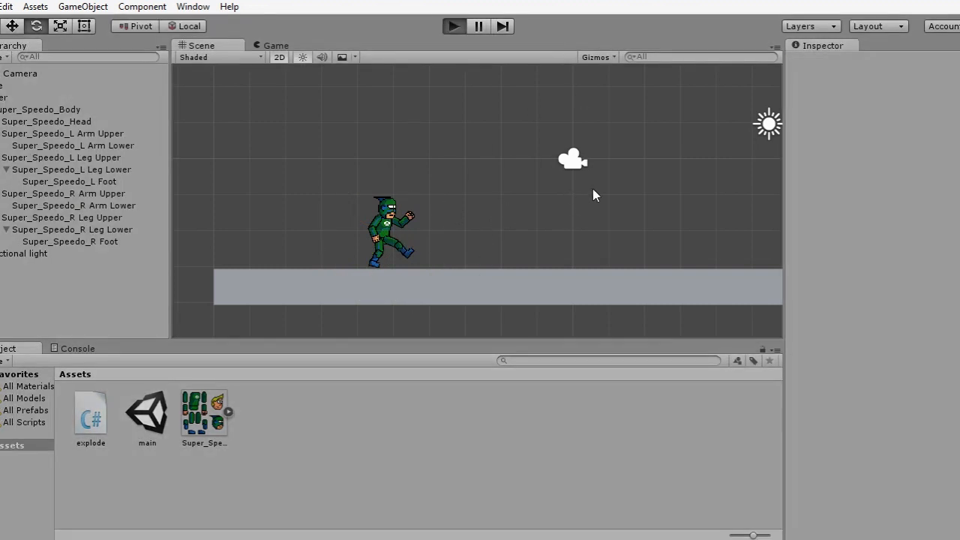
pyautogui.click(476, 255)
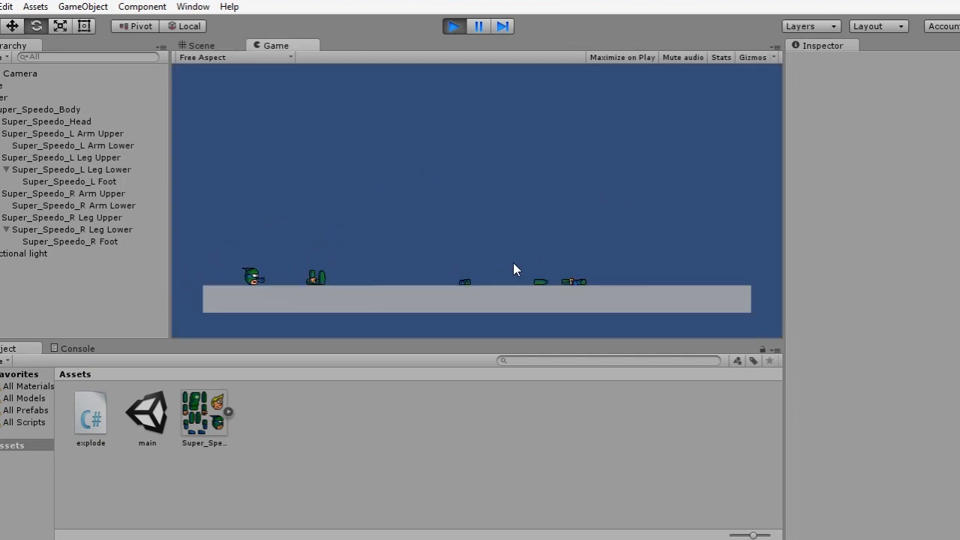
pyautogui.click(453, 26)
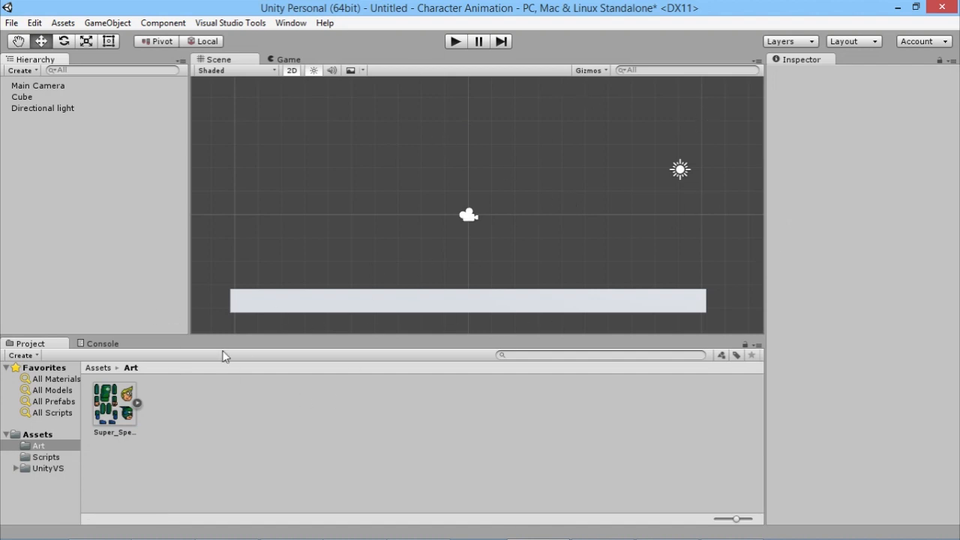
# - Set the Super_Speedo texture in the Art folder to 16 pixels per unit with Point filter mode
pyautogui.click(60, 458)
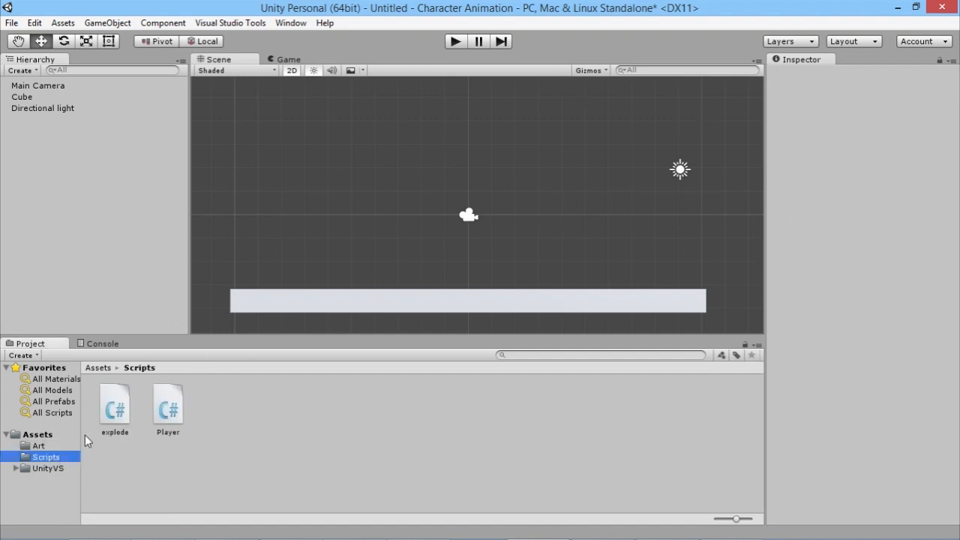
pyautogui.click(39, 447)
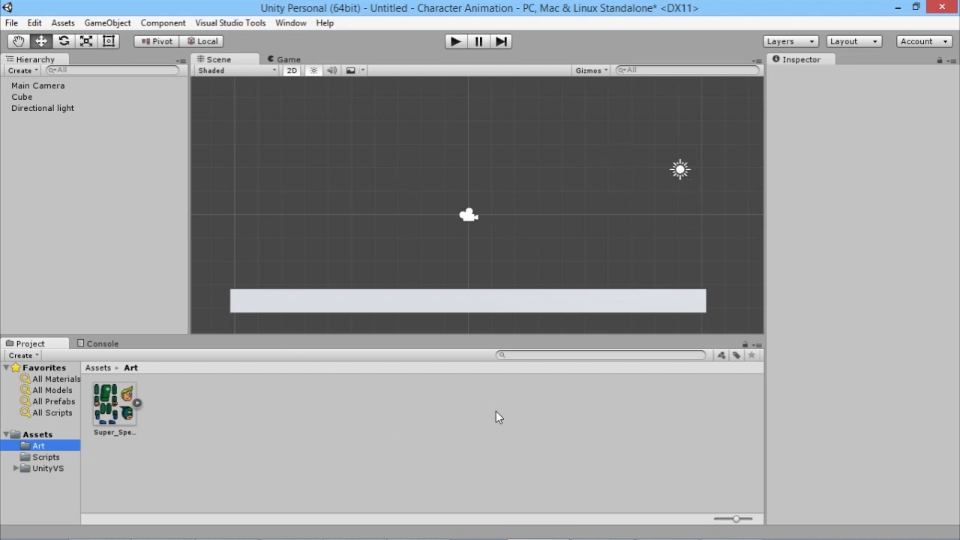
pyautogui.click(114, 409)
pyautogui.click(885, 144)
pyautogui.write('16')
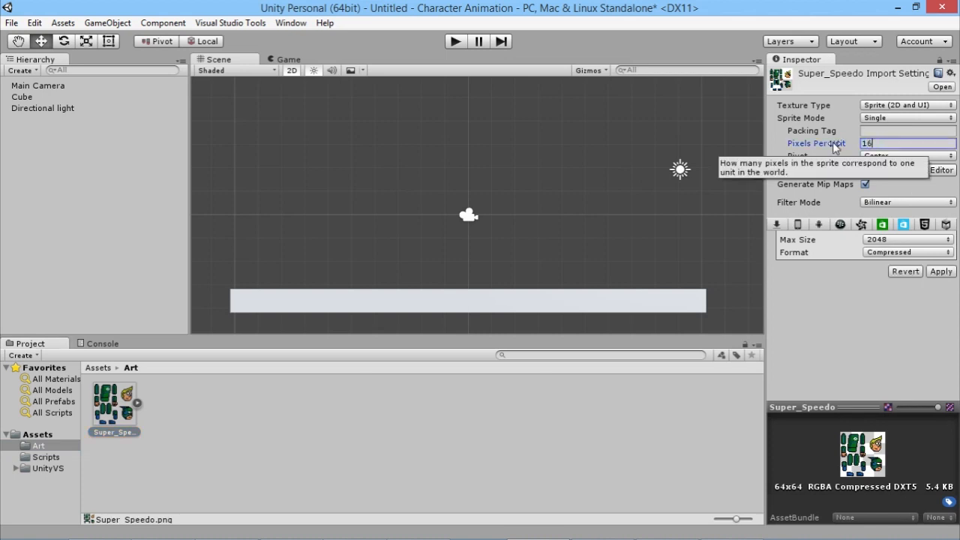
pyautogui.click(911, 203)
pyautogui.click(894, 216)
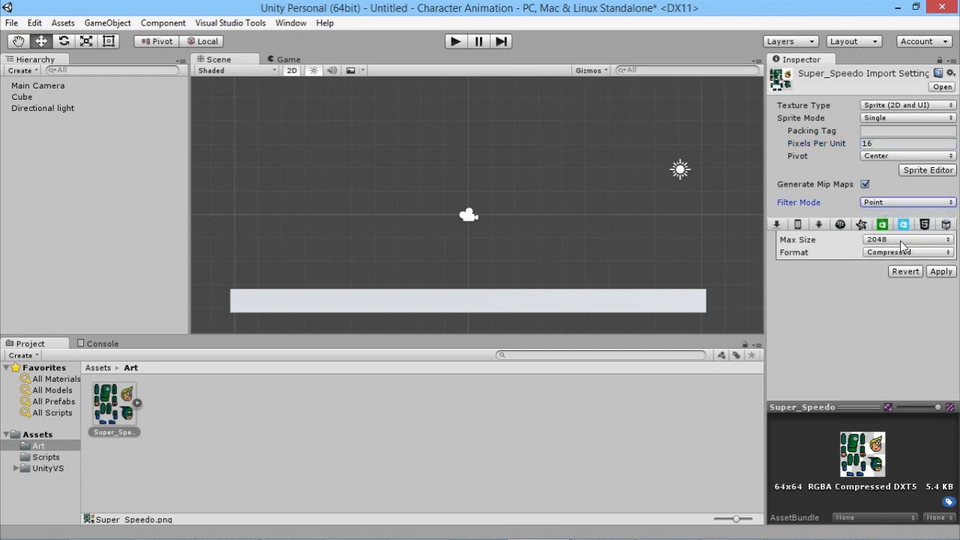
# - Set the Super_Speedo texture's max size to 64 and its format to Truecolor, and apply the import settings
pyautogui.click(908, 239)
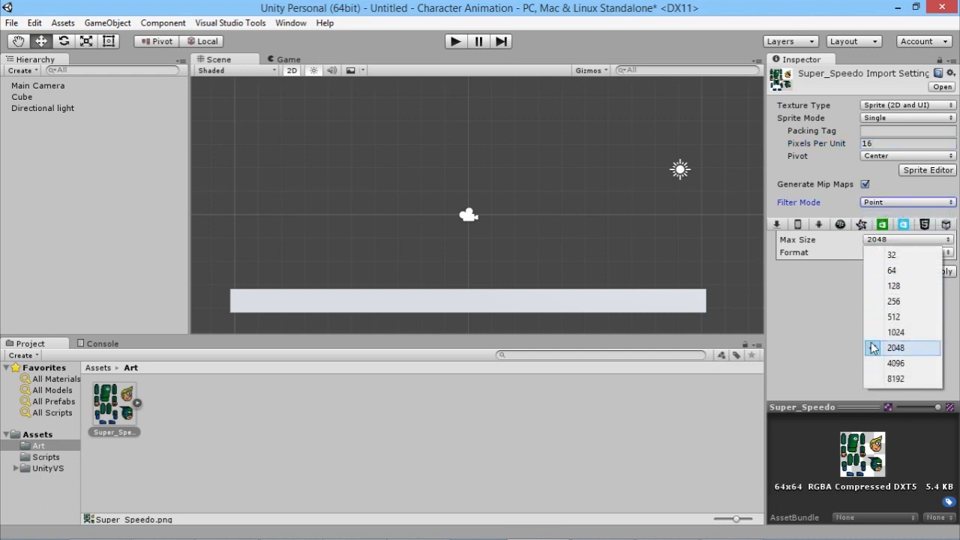
pyautogui.click(901, 270)
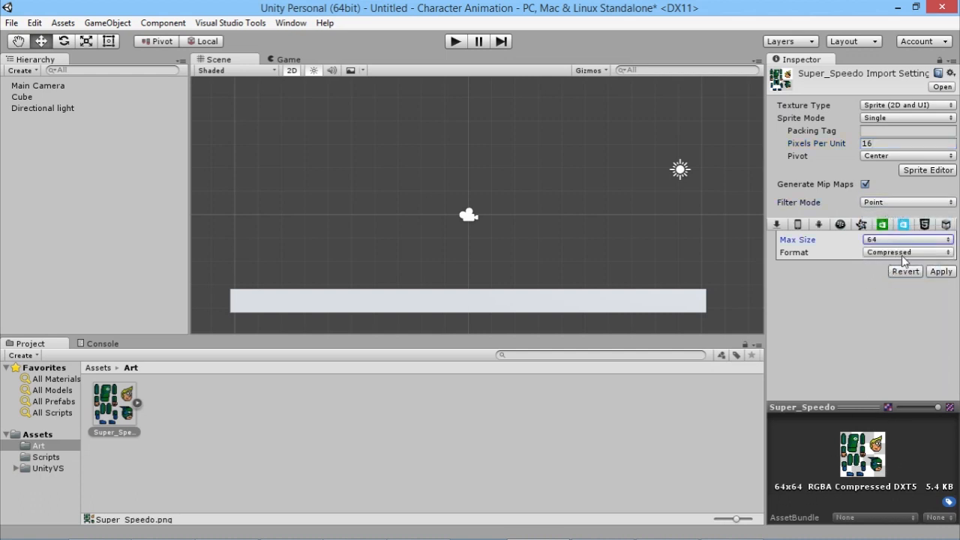
pyautogui.click(900, 253)
pyautogui.click(900, 285)
pyautogui.click(898, 254)
pyautogui.click(896, 298)
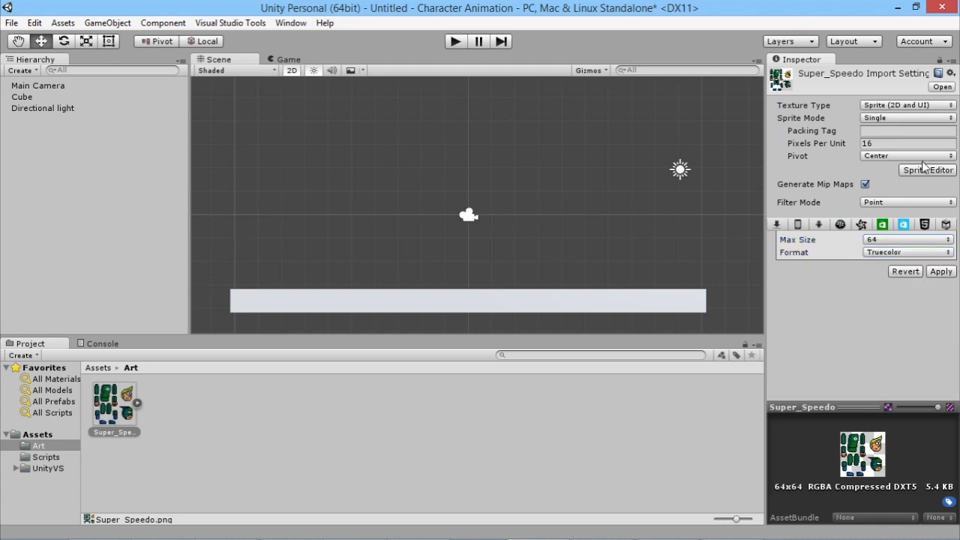
pyautogui.click(941, 272)
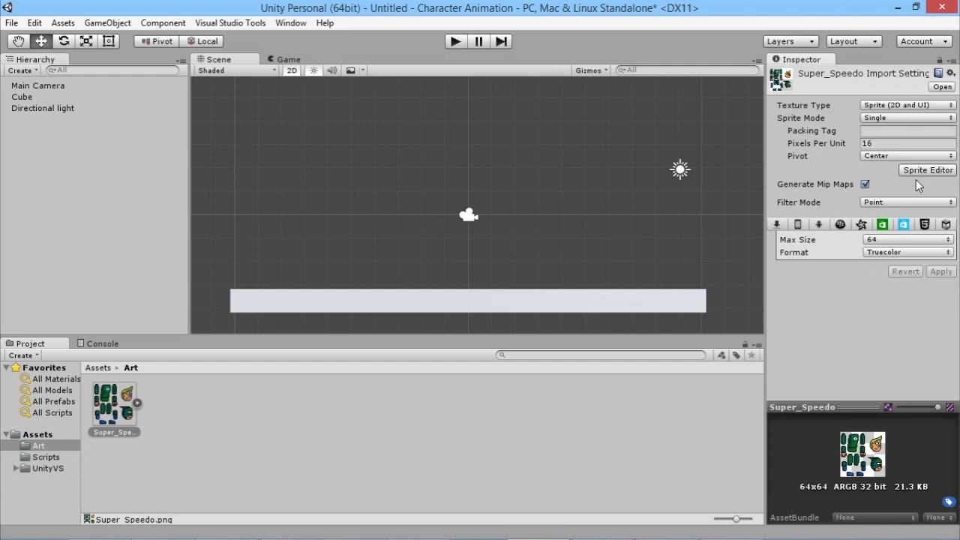
# - Change the Super_Speedo sprite mode to Multiple, apply it, and open the texture in the Sprite Editor
pyautogui.click(895, 120)
pyautogui.click(891, 148)
pyautogui.click(927, 261)
pyautogui.click(927, 159)
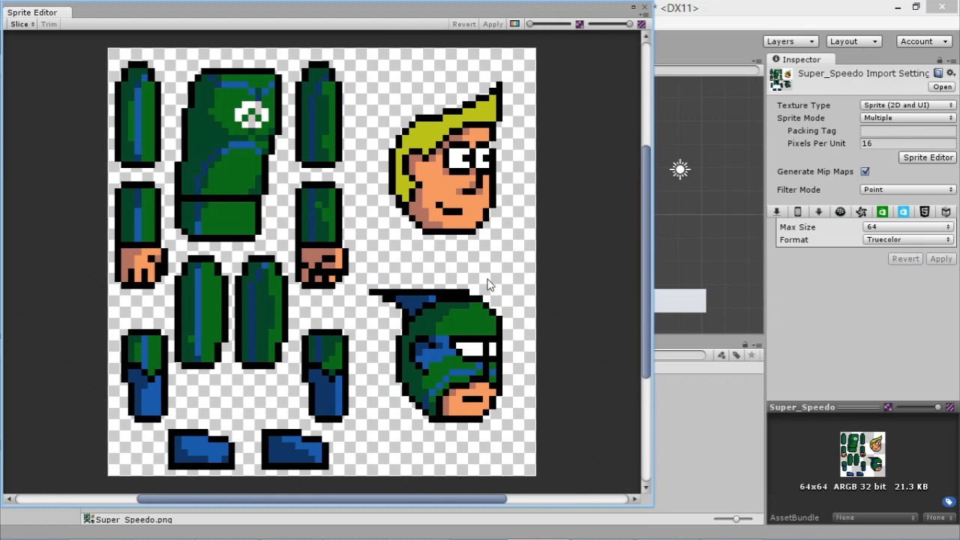
# - Slice the upper arm at the sheet's upper left as a 7 × 16 sprite, name it RArmUpper, and copy the name
pyautogui.moveTo(146, 134); pyautogui.dragTo(162, 166)
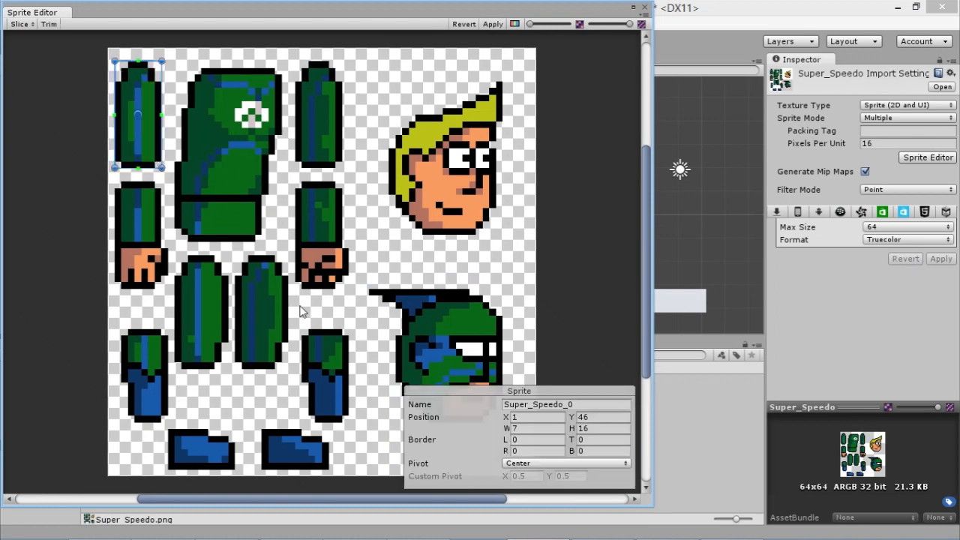
pyautogui.click(522, 405)
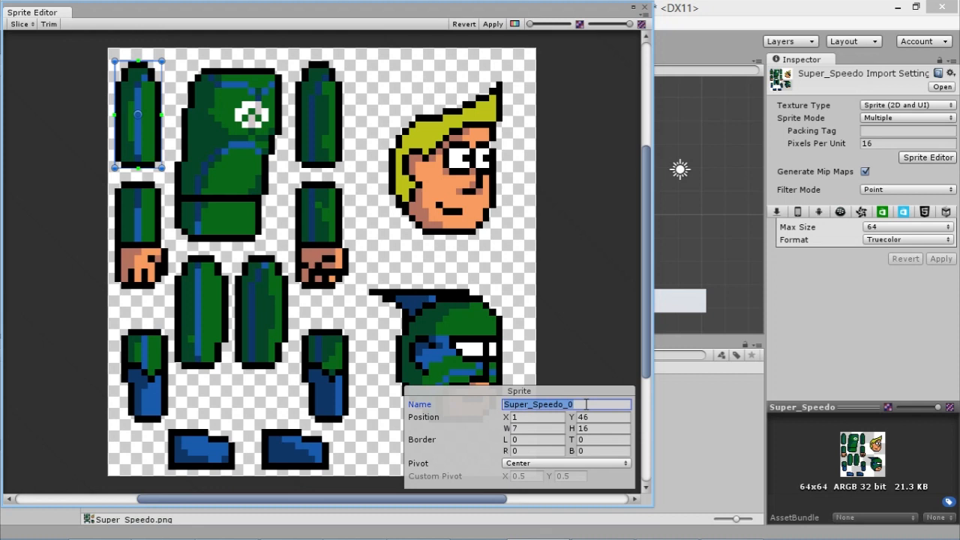
pyautogui.write('RAr')
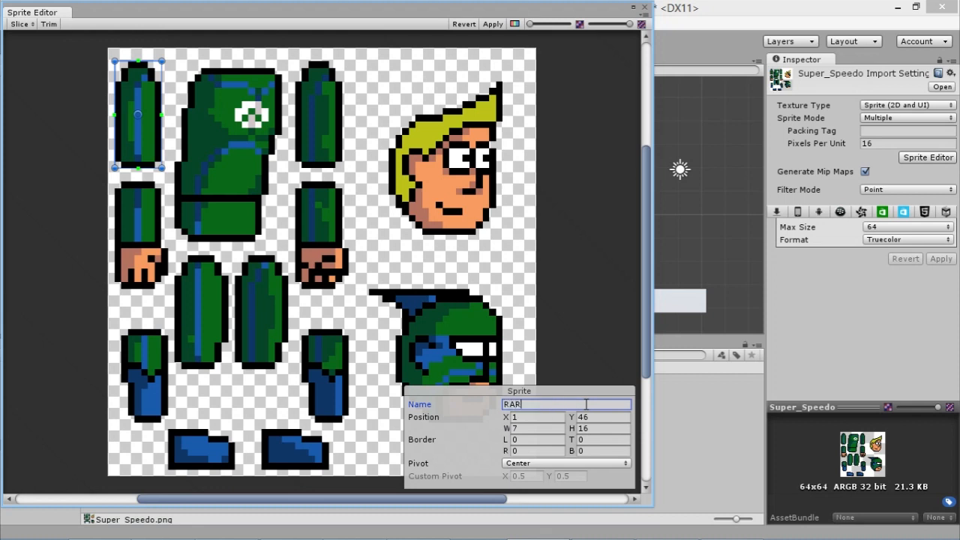
pyautogui.write('m')
pyautogui.write('UPP')
pyautogui.write('pper')
pyautogui.press('Return')
pyautogui.hotkey('ctrl', 'c')
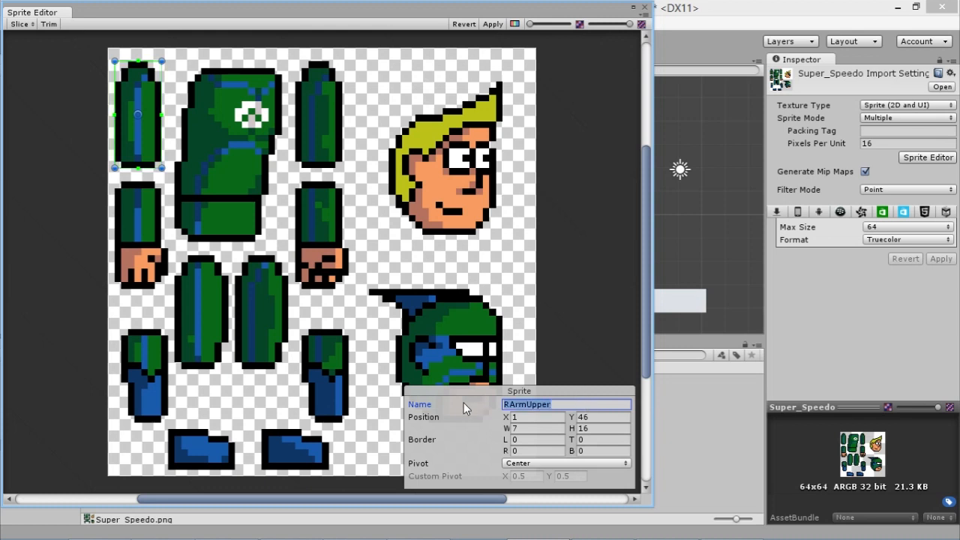
# - Slice the other upper arm, to the right of the torso, and name the sprite LArmUpper
pyautogui.click(339, 169)
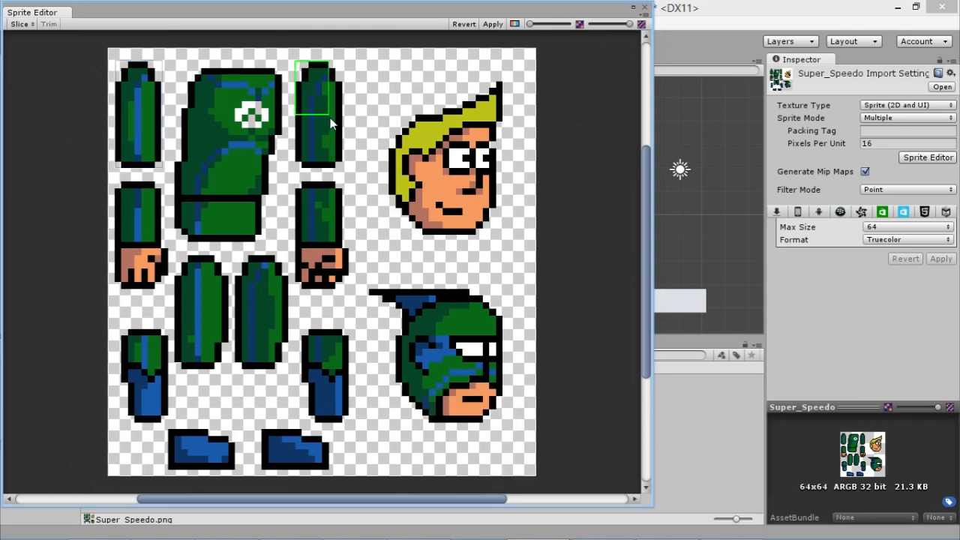
pyautogui.click(340, 169)
pyautogui.click(568, 403)
pyautogui.hotkey('ctrl', 'v')
pyautogui.click(505, 404)
pyautogui.write('L')
# - Slice the forearm and hand below RArmUpper as an 8 × 16 sprite at X 1, Y 28, and name it RArmLower
pyautogui.moveTo(116, 182); pyautogui.dragTo(169, 289)
pyautogui.click(564, 404)
pyautogui.hotkey('ctrl', 'v')
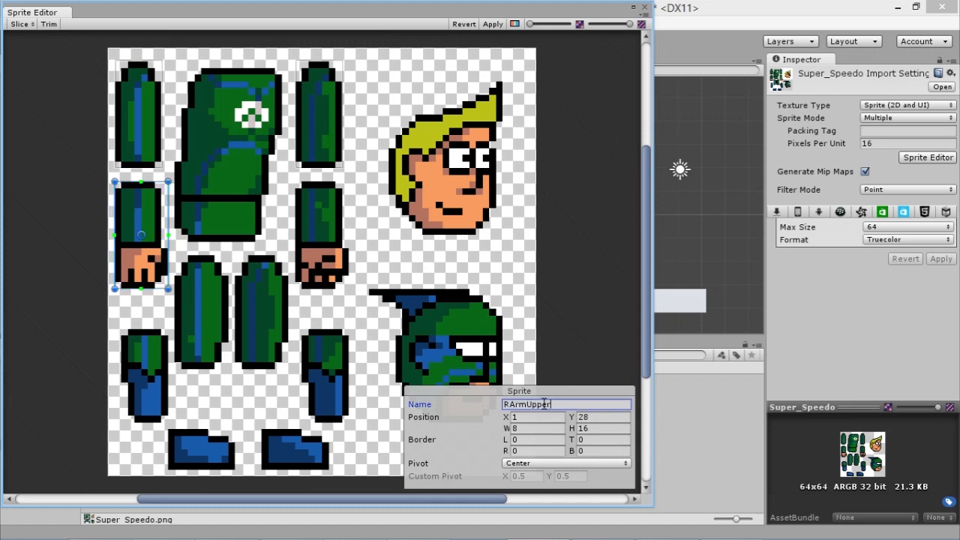
pyautogui.moveTo(526, 404); pyautogui.dragTo(596, 404)
pyautogui.write('Lower')
pyautogui.press('Return')
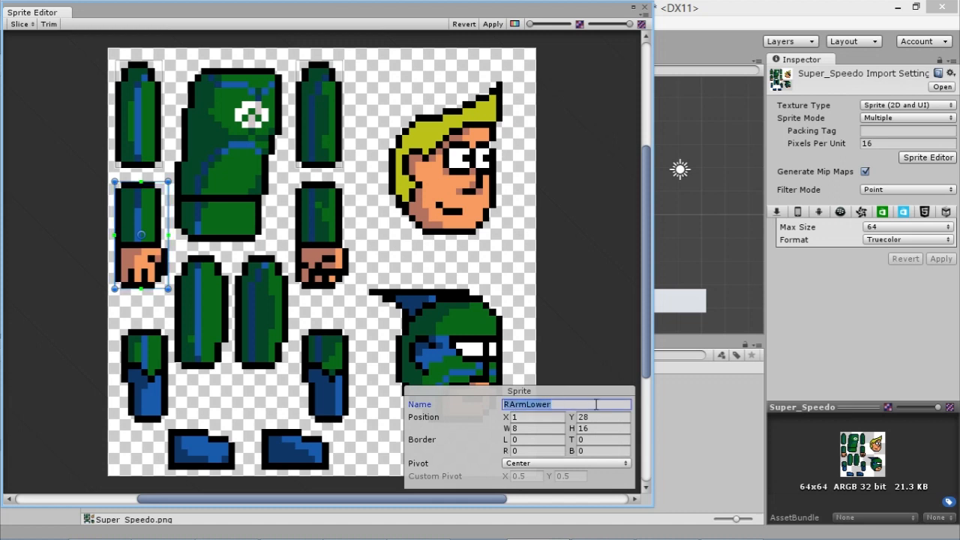
# - Slice the forearm and hand below LArmUpper as an 8 × 16 sprite at X 28, Y 28, and name it LArmLower
pyautogui.moveTo(295, 182); pyautogui.dragTo(349, 289)
pyautogui.click(587, 403)
pyautogui.write('RArmLower')
pyautogui.press('Delete')
pyautogui.write('L')
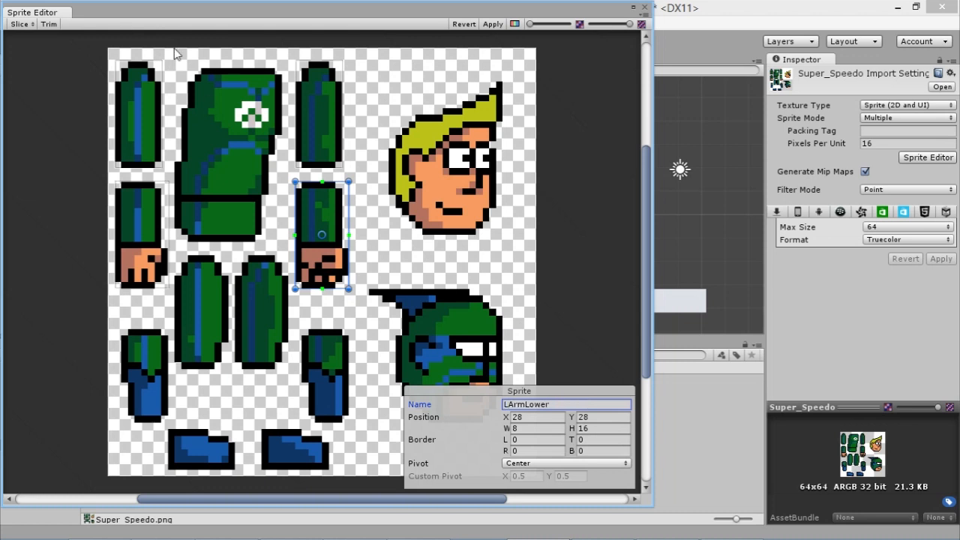
# - Slice the torso as a 16 × 26 sprite at X 10, Y 35, and name it Body
pyautogui.moveTo(174, 68); pyautogui.dragTo(282, 243)
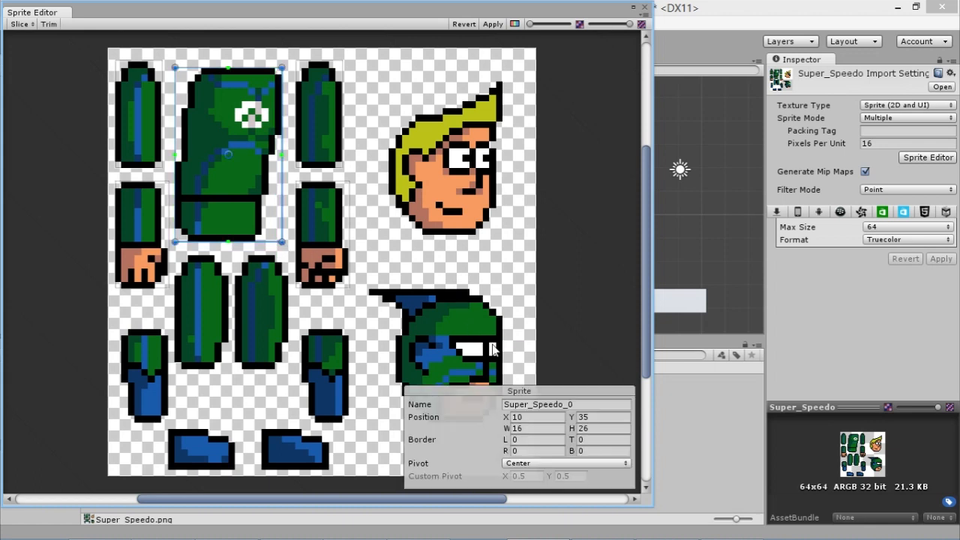
pyautogui.click(543, 397)
pyautogui.write('Body')
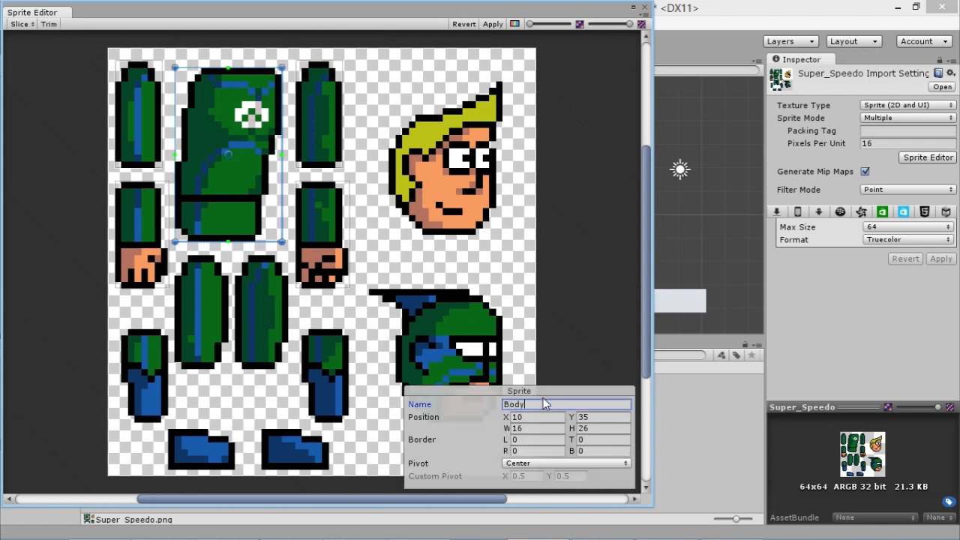
# - Slice the left-hand thigh below the torso as an 8 × 17 sprite at X 10, Y 16, name it RLegUpper, and copy the name
pyautogui.moveTo(176, 256); pyautogui.dragTo(229, 369)
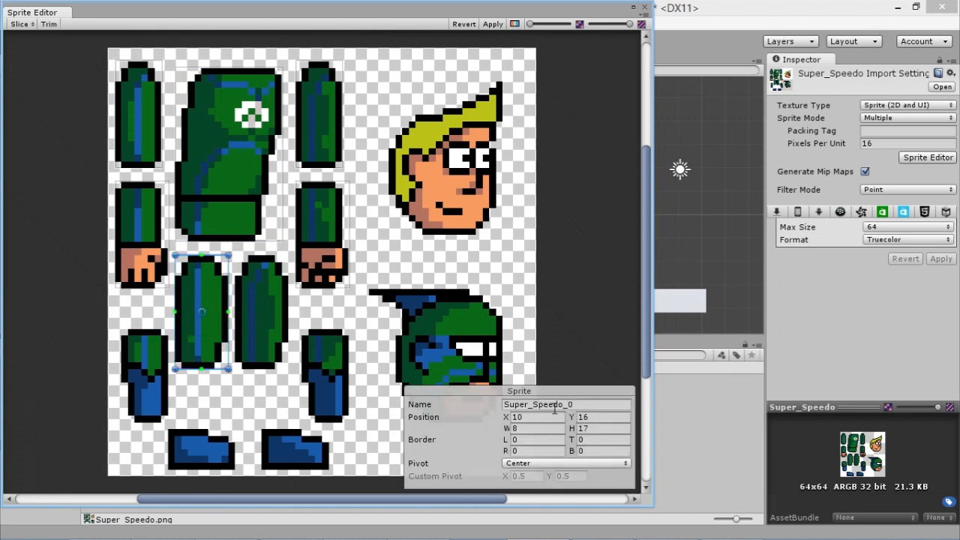
pyautogui.click(556, 405)
pyautogui.write('RLe')
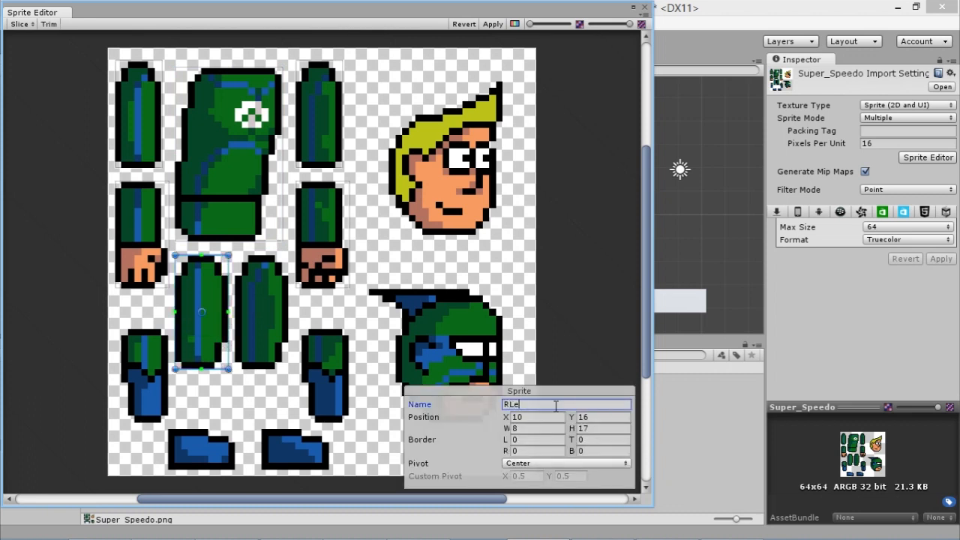
pyautogui.write('gUpper')
pyautogui.press('Return')
pyautogui.hotkey('ctrl', 'c')
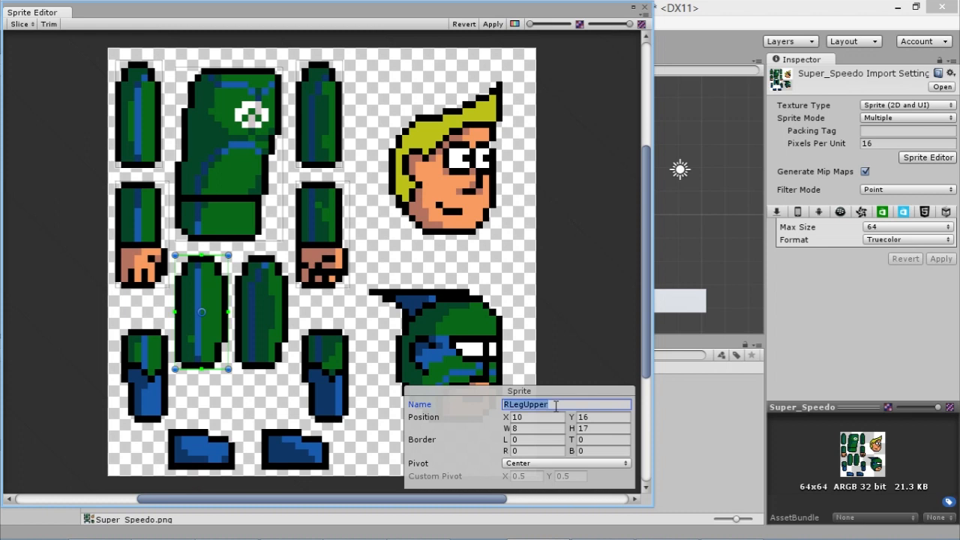
# - Slice the right-hand thigh below the torso as an 8 × 17 sprite at X 19, Y 16, and name it LLegUpper
pyautogui.moveTo(121, 328); pyautogui.dragTo(135, 348)
pyautogui.moveTo(236, 255); pyautogui.dragTo(290, 368)
pyautogui.click(531, 404)
pyautogui.hotkey('ctrl', 'v')
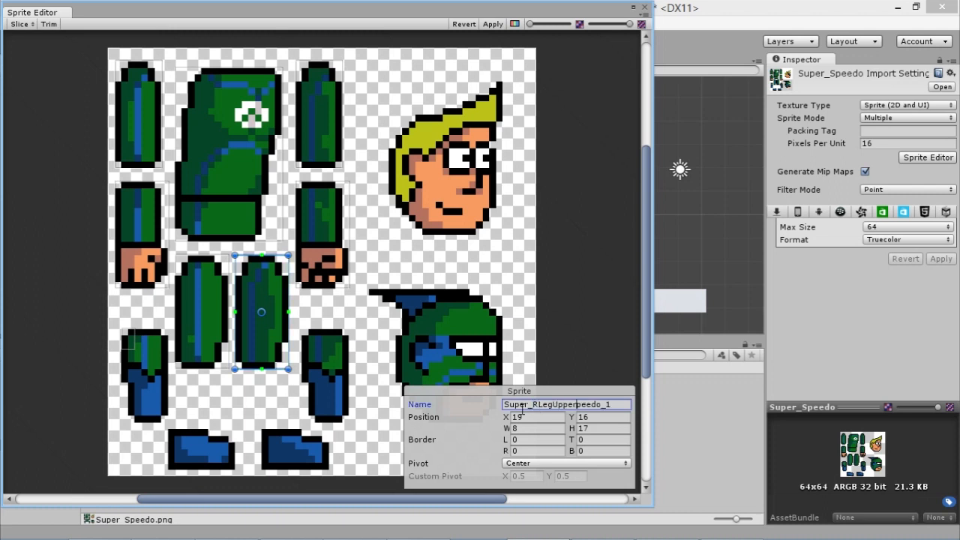
pyautogui.hotkey('ctrl', 'a')
pyautogui.hotkey('ctrl', 'v')
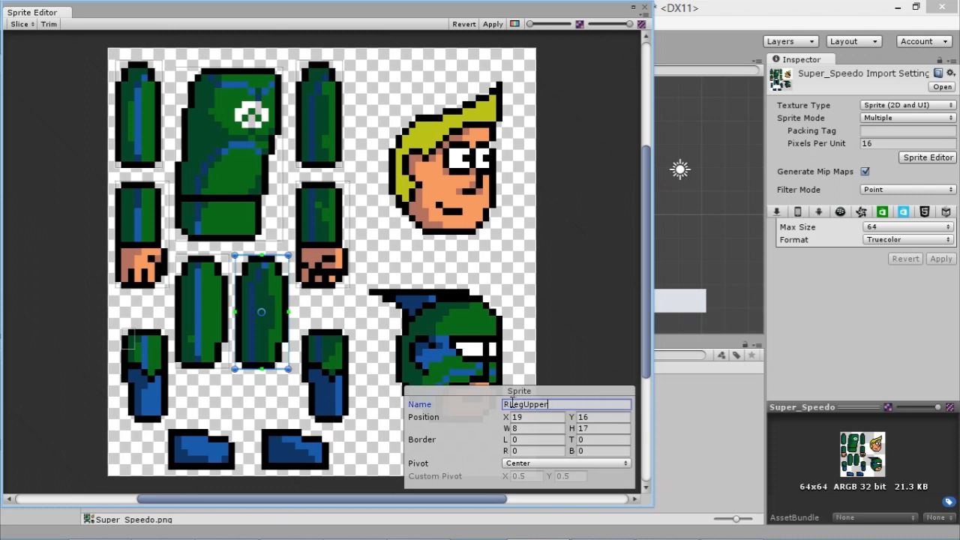
pyautogui.write('L')
# - Extend the small slice over the left-hand lower leg to 7 × 15 at X 2, Y 7, and name it RLegLower
pyautogui.click(129, 351)
pyautogui.moveTo(168, 415); pyautogui.dragTo(168, 430)
pyautogui.click(562, 404)
pyautogui.hotkey('ctrl', 'v')
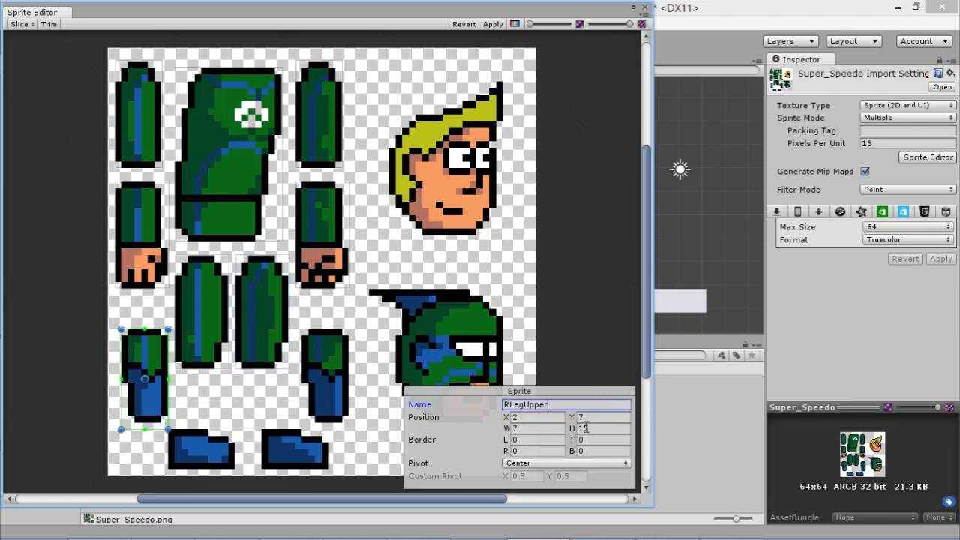
pyautogui.moveTo(524, 405); pyautogui.dragTo(613, 414)
pyautogui.write('Lower')
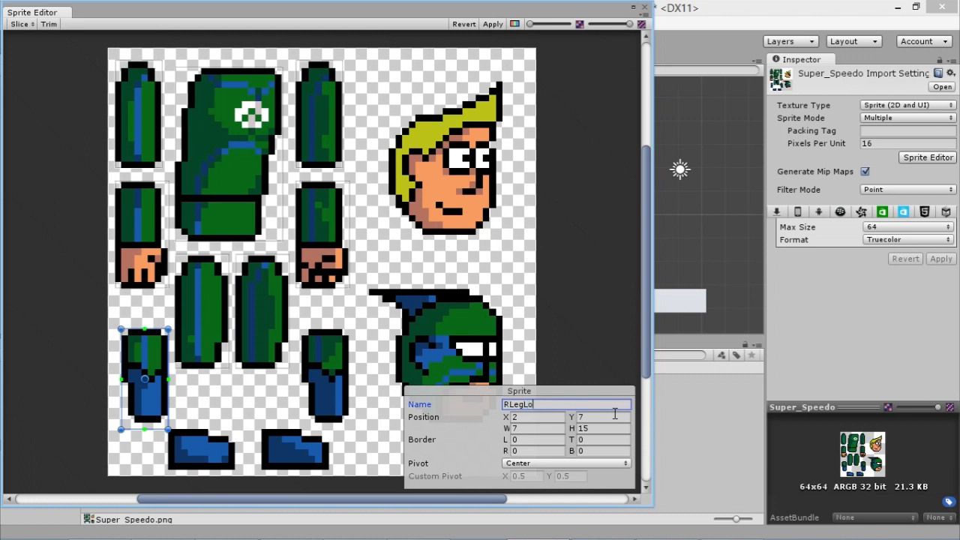
# - Slice the right-hand lower leg as a 7 × 14 sprite at X 29, Y 8, and name it LLegLower
pyautogui.click(296, 339)
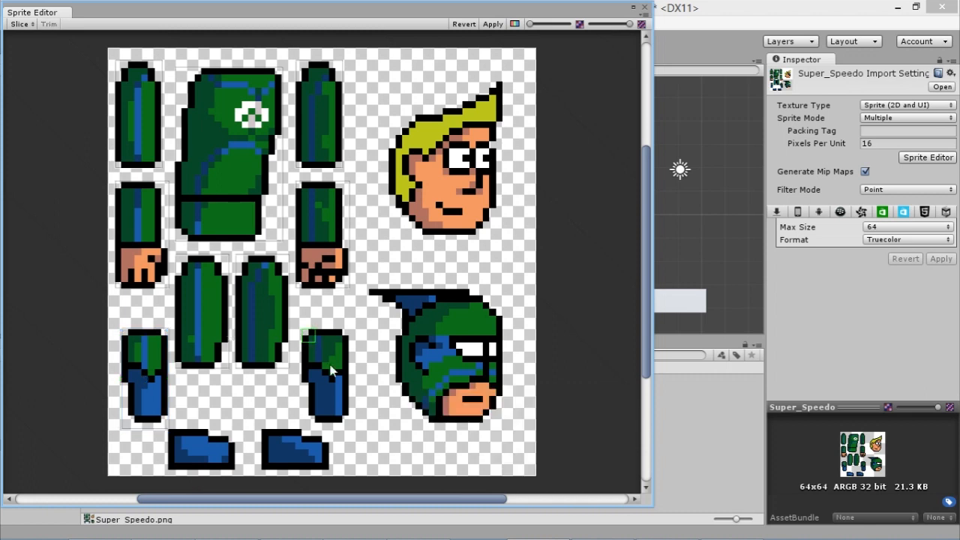
pyautogui.click(350, 421)
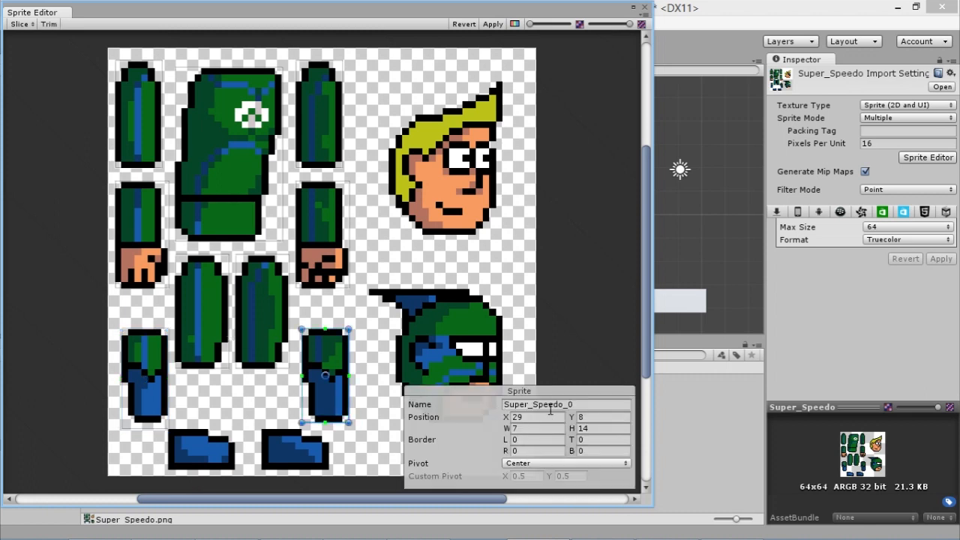
pyautogui.click(551, 407)
pyautogui.write('L')
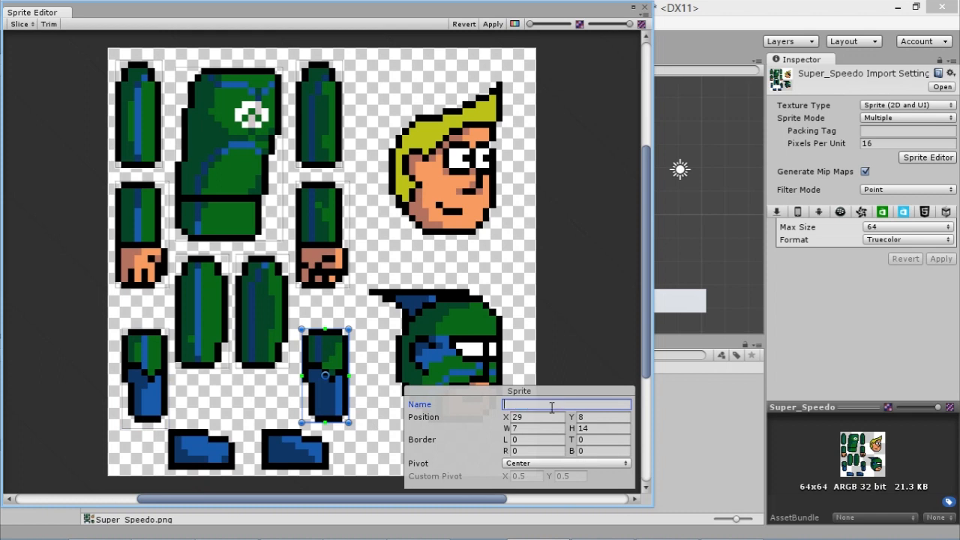
pyautogui.write('RLegUpper')
pyautogui.press('Delete')
pyautogui.write('LLegLower')
# - Slice the left-hand foot as a 10 × 6 sprite at X 9, Y 1, and name it RFoot
pyautogui.moveTo(168, 429); pyautogui.dragTo(235, 470)
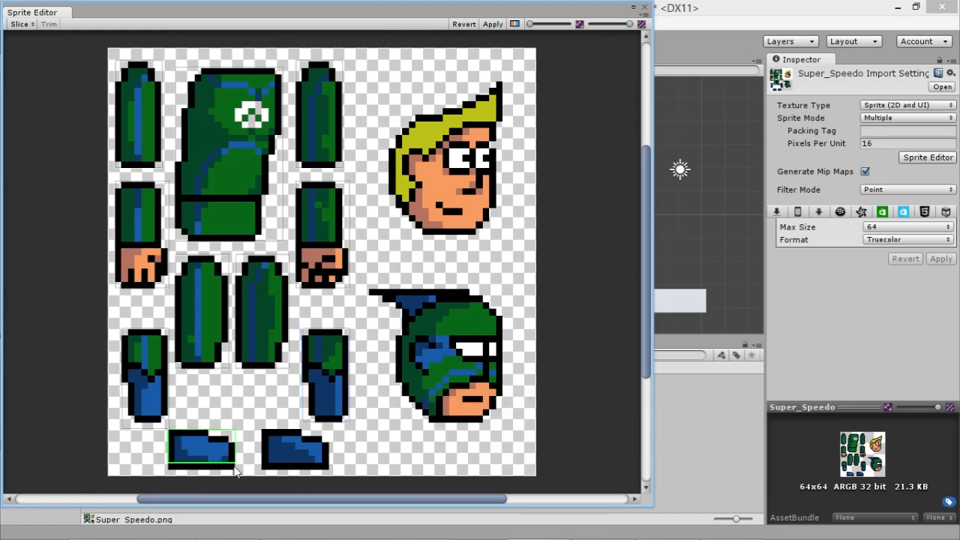
pyautogui.click(581, 404)
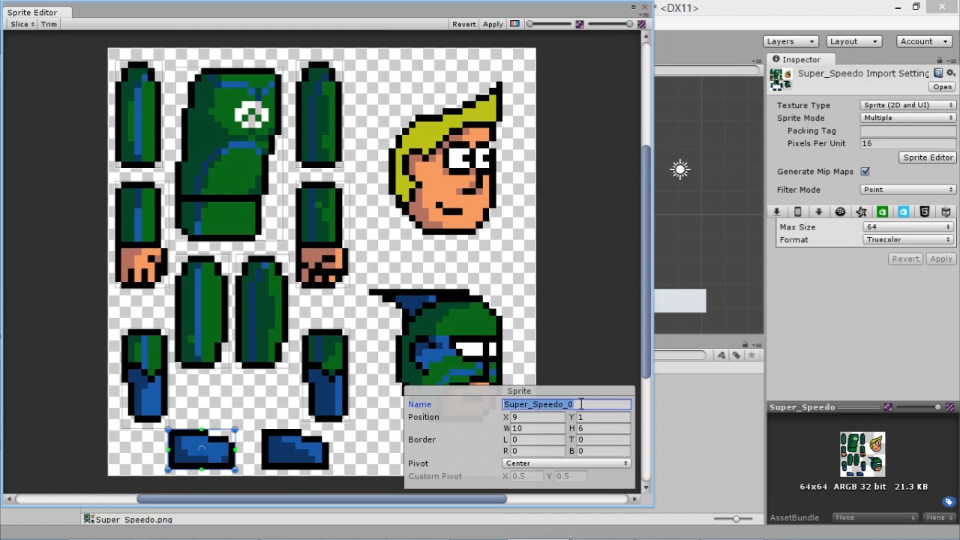
pyautogui.write('RFoot')
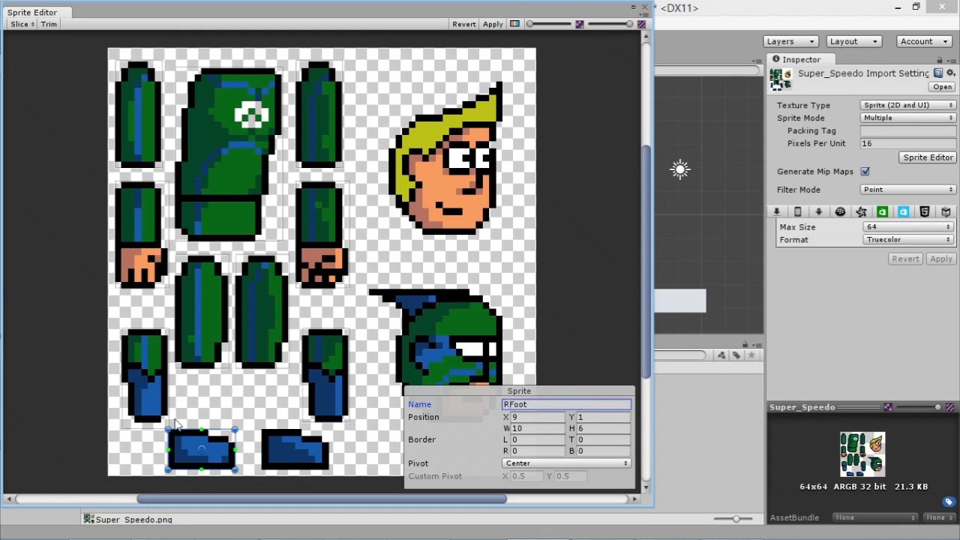
# - Slice the right-hand foot as a 10 × 6 sprite at X 23, Y 1, and name it LFoot
pyautogui.moveTo(262, 430); pyautogui.dragTo(332, 470)
pyautogui.click(578, 405)
pyautogui.write('L')
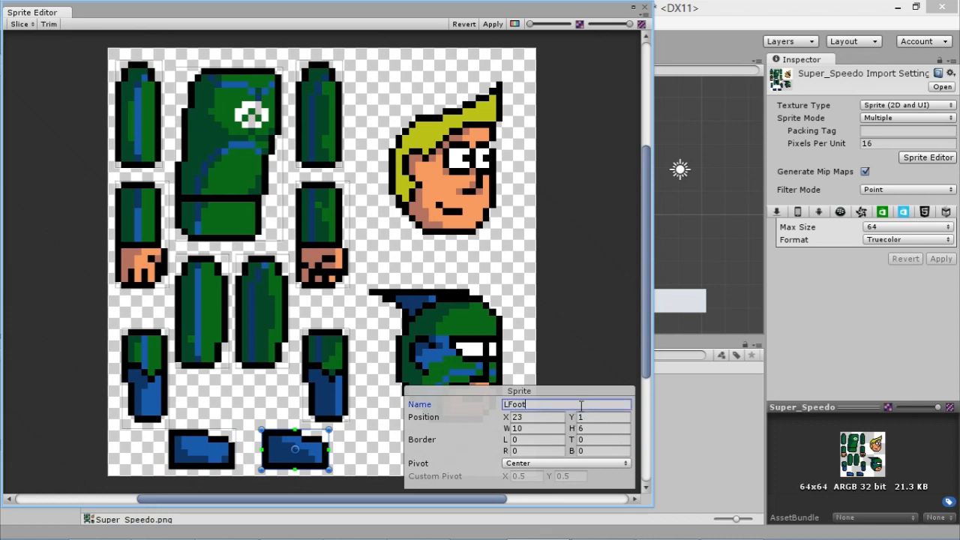
# - Slice the masked head as a 20 × 20 sprite at X 39, Y 8, and name it Head
pyautogui.moveTo(368, 289); pyautogui.dragTo(502, 424)
pyautogui.click(605, 406)
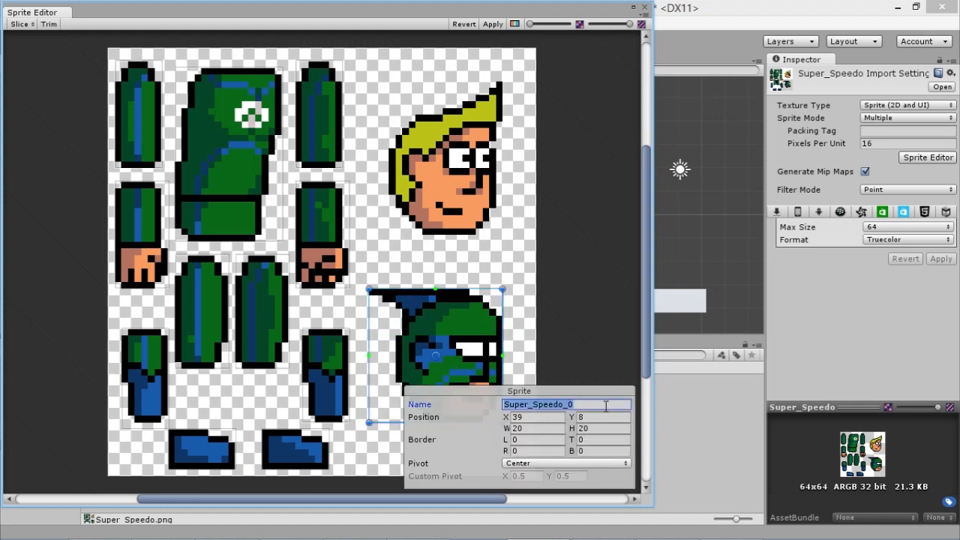
pyautogui.write('Head')
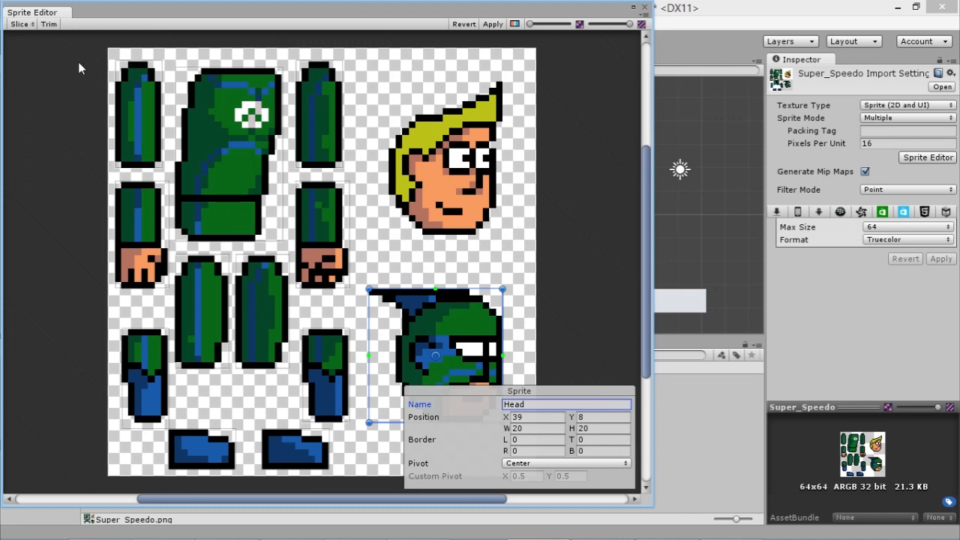
# - Apply the slices to the Super_Speedo sheet and close the Sprite Editor
pyautogui.click(20, 24)
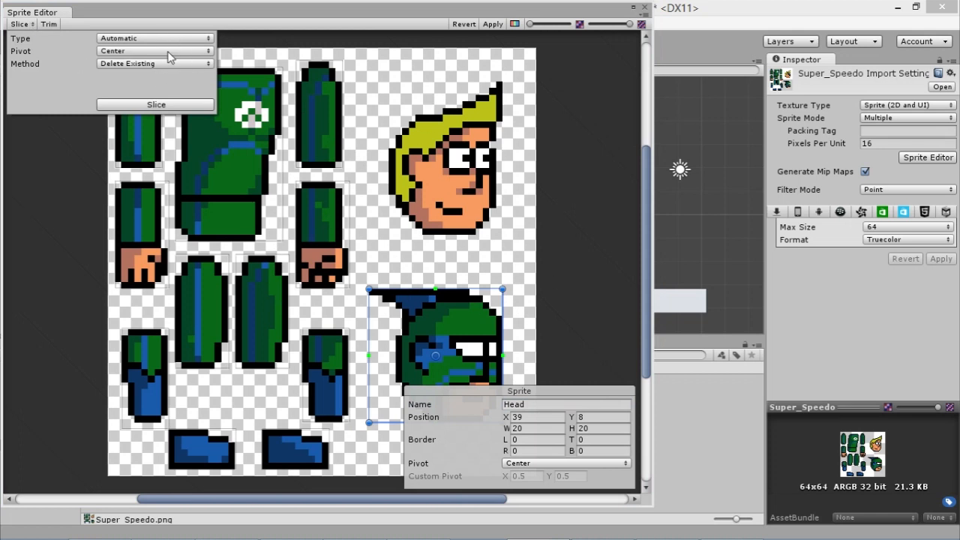
pyautogui.click(559, 69)
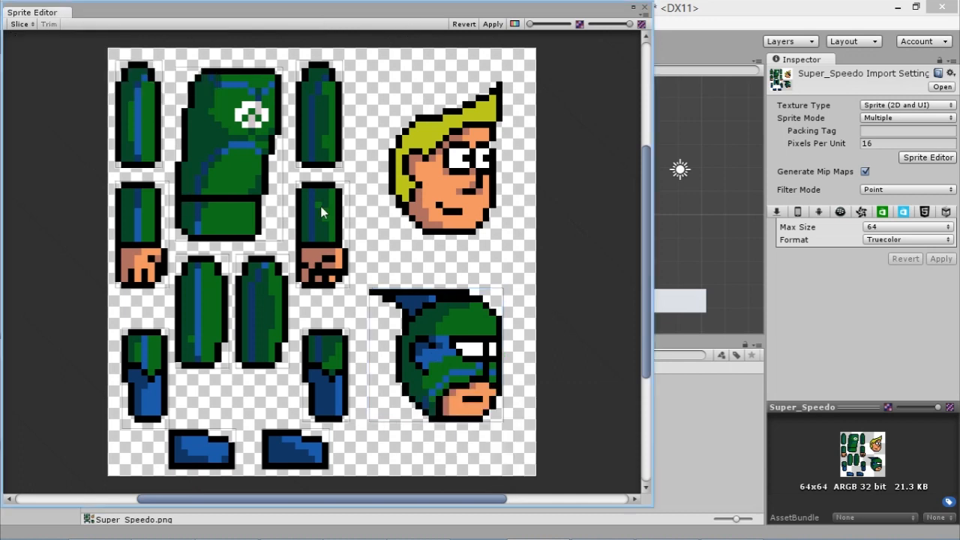
pyautogui.click(499, 25)
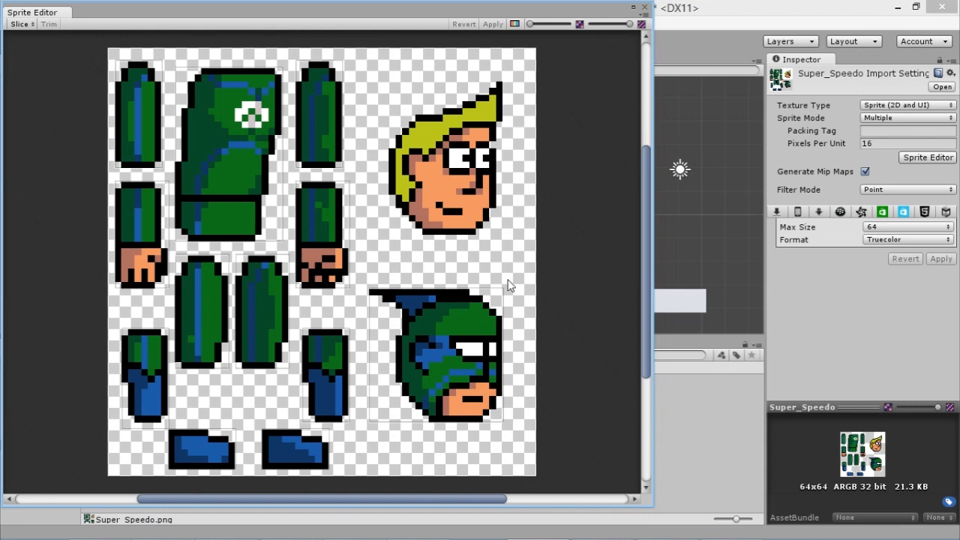
pyautogui.click(646, 8)
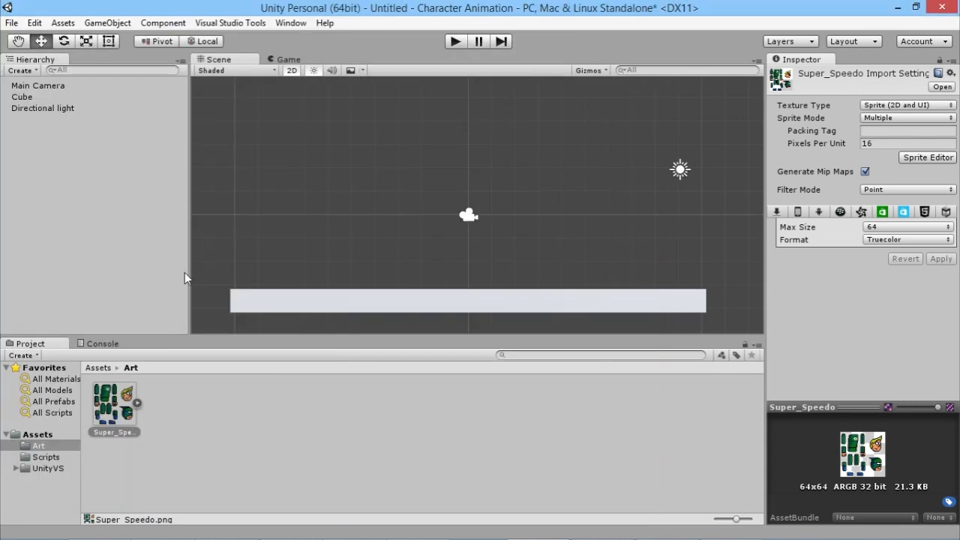
# - Expand the sliced sheet and place Body, Head, LArmLower and LArmUpper in the scene, with the arm pieces in front of the torso
pyautogui.click(137, 402)
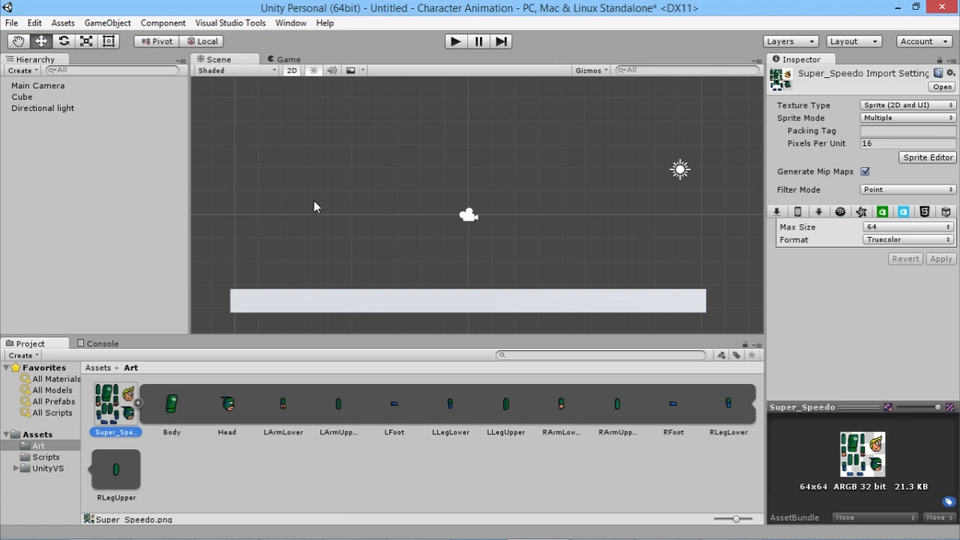
pyautogui.click(66, 151)
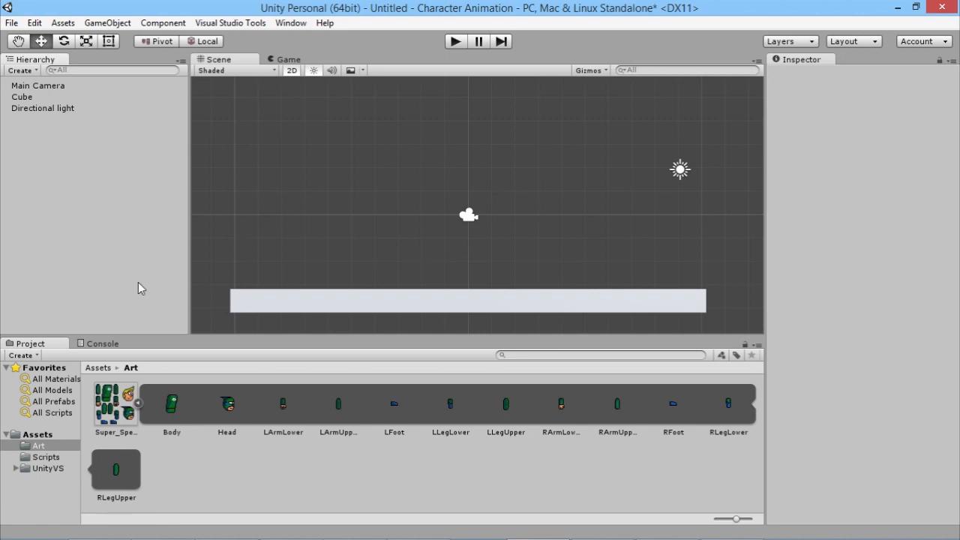
pyautogui.moveTo(173, 406); pyautogui.dragTo(438, 229)
pyautogui.moveTo(229, 405); pyautogui.dragTo(440, 217)
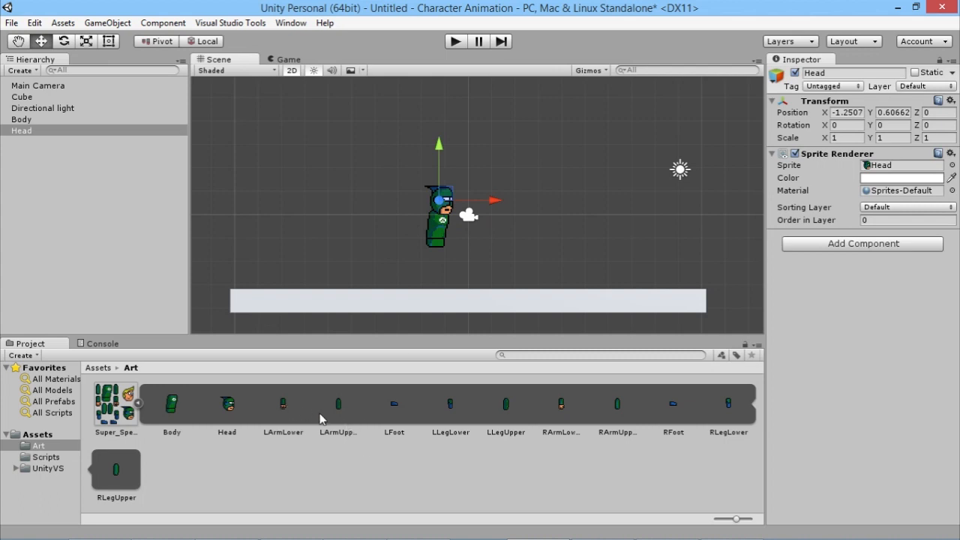
pyautogui.moveTo(437, 305); pyautogui.dragTo(454, 241)
pyautogui.moveTo(344, 416); pyautogui.dragTo(459, 217)
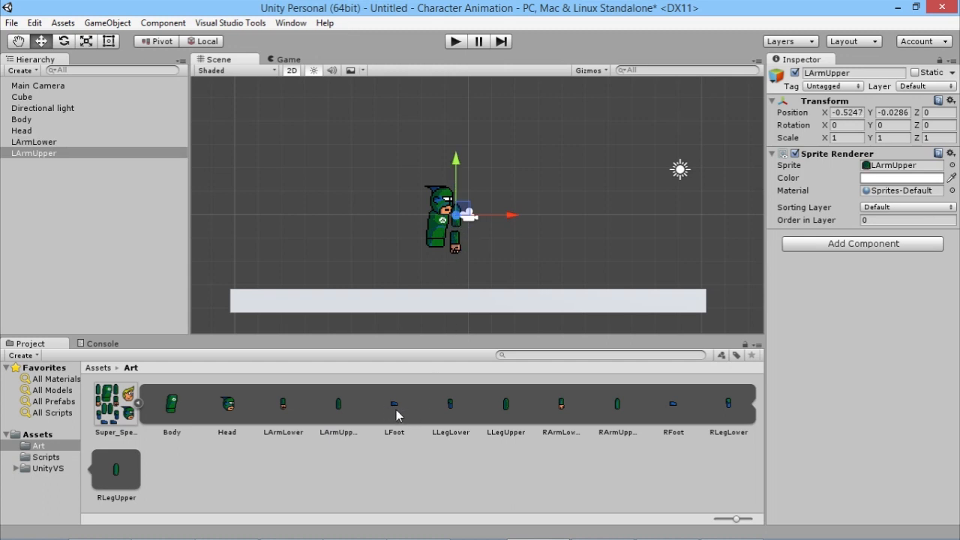
# - Place LLegUpper, LLegLower and LFoot in the scene as a leg stacked beneath the torso
pyautogui.moveTo(514, 406); pyautogui.dragTo(442, 252)
pyautogui.moveTo(449, 417); pyautogui.dragTo(442, 267)
pyautogui.moveTo(397, 416); pyautogui.dragTo(447, 294)
# - Place RArmLower, RArmUpper, RFoot, RLegLower and RLegUpper in the scene as an arm and leg behind the torso
pyautogui.moveTo(561, 405); pyautogui.dragTo(411, 235)
pyautogui.moveTo(616, 405); pyautogui.dragTo(412, 204)
pyautogui.moveTo(671, 404); pyautogui.dragTo(411, 287)
pyautogui.moveTo(726, 428); pyautogui.dragTo(414, 279)
pyautogui.moveTo(114, 469); pyautogui.dragTo(416, 251)
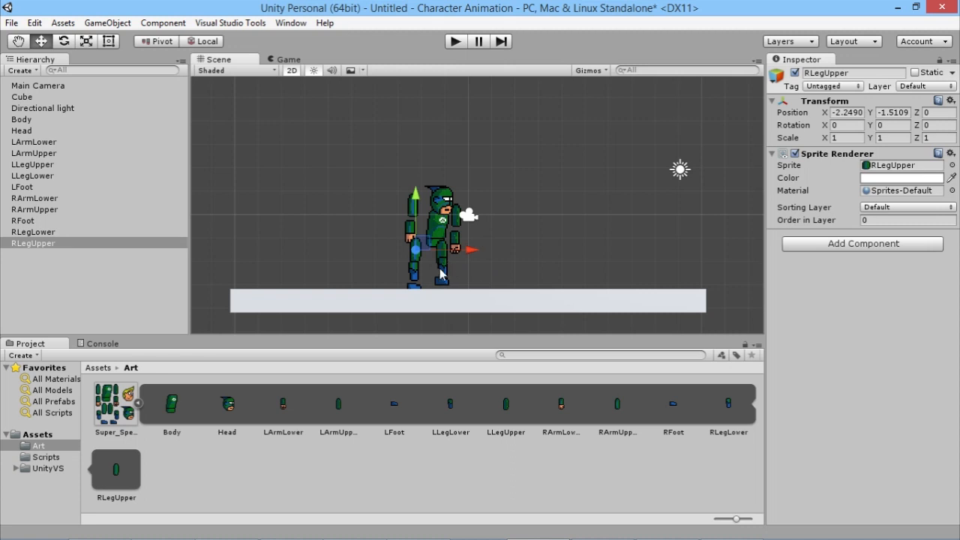
# - Rotate RLegUpper about 2° around its centre in the scene
pyautogui.scroll(6, 444, 272)
pyautogui.moveTo(446, 278); pyautogui.dragTo(488, 196, button='middle')
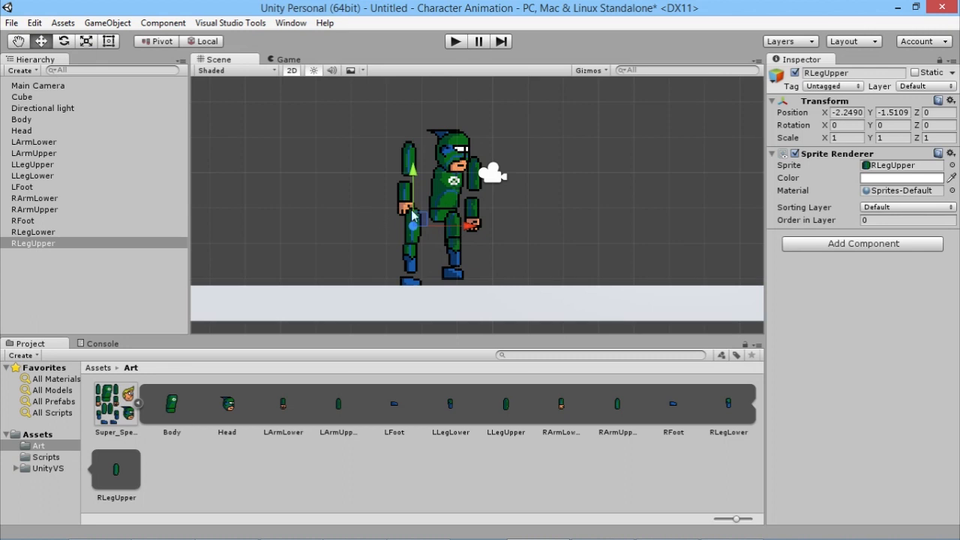
pyautogui.click(65, 42)
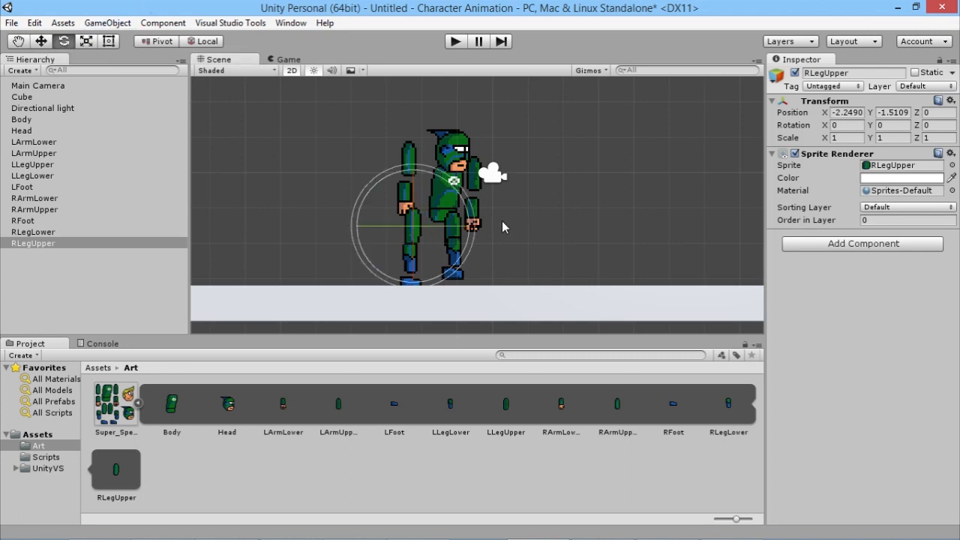
pyautogui.moveTo(458, 197)
pyautogui.mouseDown()
pyautogui.moveTo(349, 138)
pyautogui.moveTo(495, 268)
pyautogui.moveTo(475, 271)
pyautogui.moveTo(491, 241)
pyautogui.moveTo(485, 201)
pyautogui.moveTo(454, 295)
pyautogui.moveTo(416, 321)
pyautogui.moveTo(459, 428)
pyautogui.moveTo(439, 259)
pyautogui.moveTo(453, 201)
pyautogui.mouseUp()
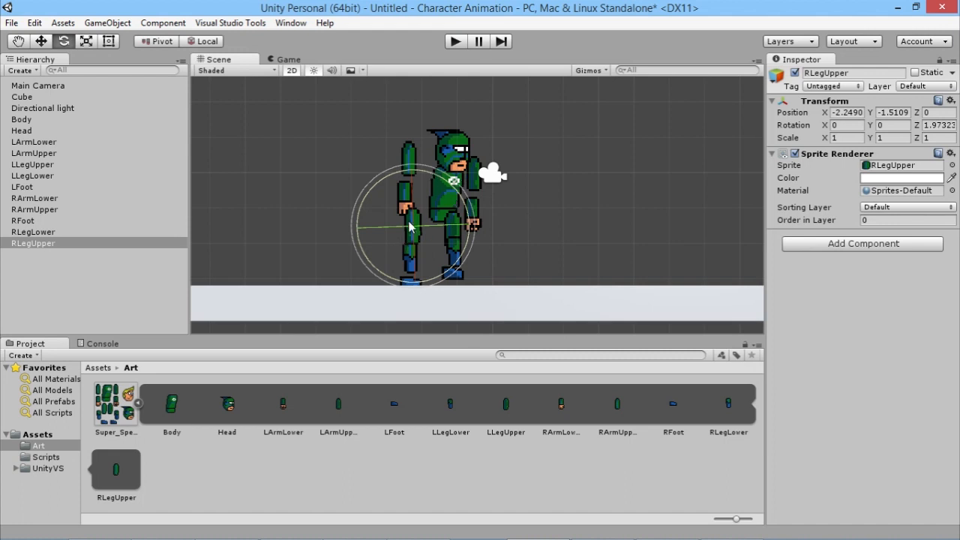
# - Try RLegUpper beneath the torso, and move it back behind the body to about X -2.31, Y -1.67
pyautogui.click(42, 42)
pyautogui.moveTo(417, 227); pyautogui.dragTo(439, 232)
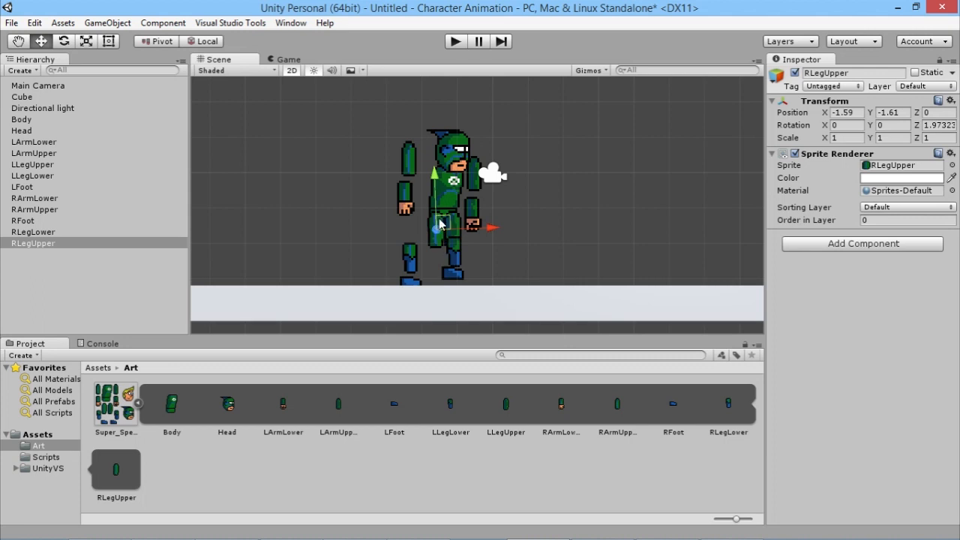
pyautogui.moveTo(442, 229); pyautogui.dragTo(417, 231)
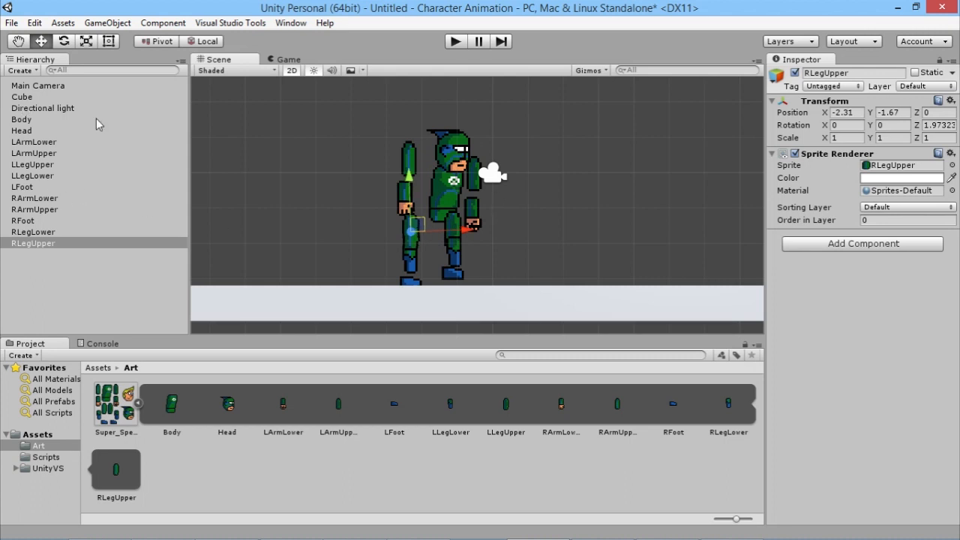
# - Reopen the Super_Speedo sheet for slicing and move the RArmUpper pivot to the shoulder and the RArmLower pivot to about X 0.42, Y 0.86
pyautogui.click(96, 422)
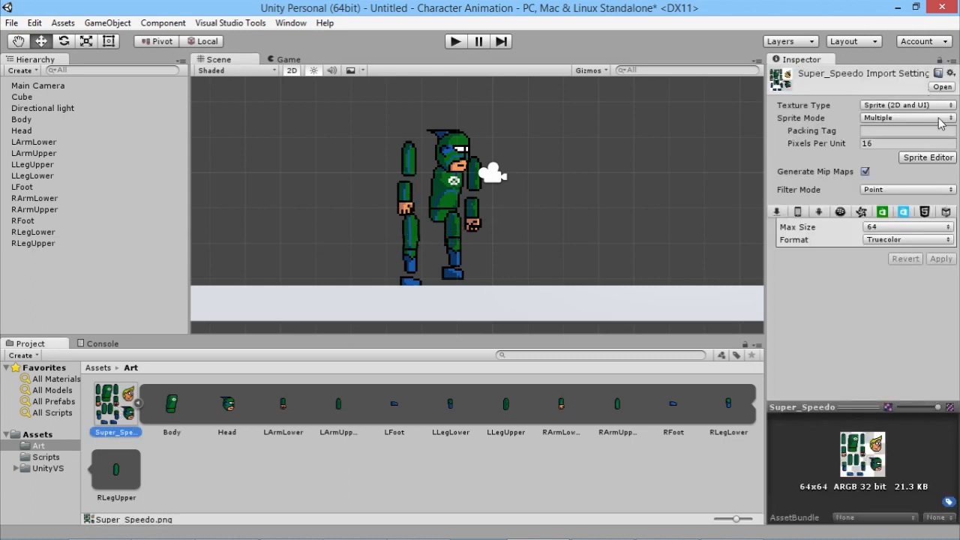
pyautogui.click(937, 159)
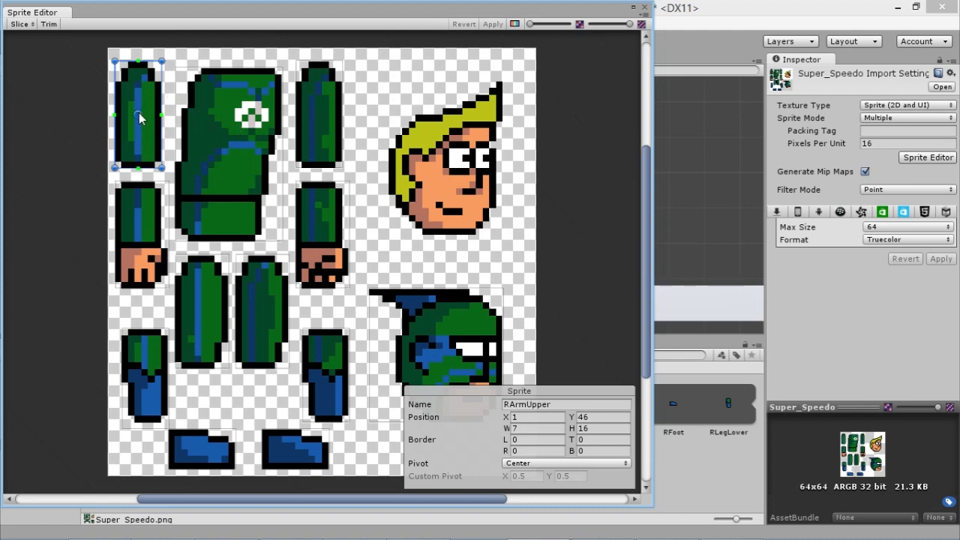
pyautogui.moveTo(138, 117); pyautogui.dragTo(138, 78)
pyautogui.click(140, 214)
pyautogui.moveTo(142, 236); pyautogui.dragTo(138, 199)
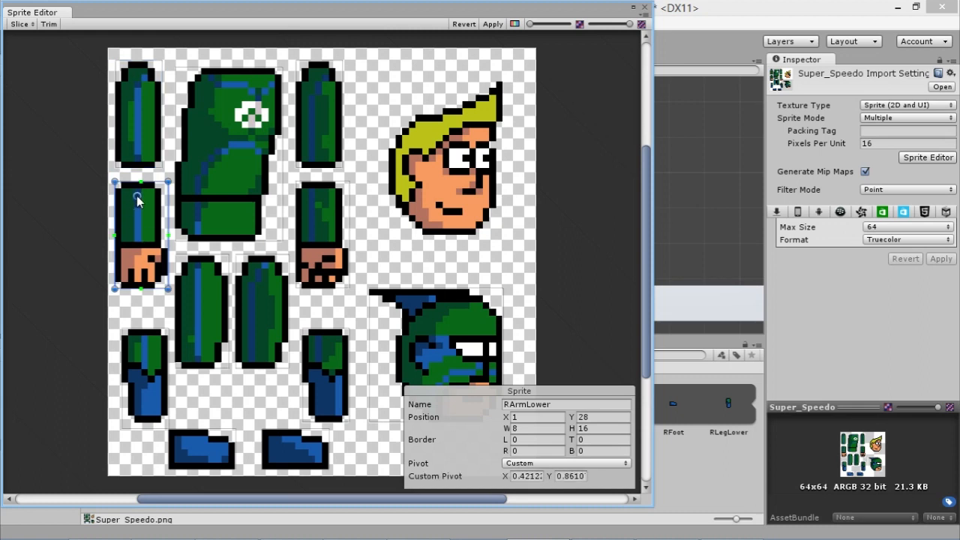
# - Move the LArmLower pivot to about X 0.5, Y 0.85 and the LArmUpper pivot to about X 0.52, Y 0.87
pyautogui.click(322, 217)
pyautogui.moveTo(322, 235); pyautogui.dragTo(324, 202)
pyautogui.click(318, 121)
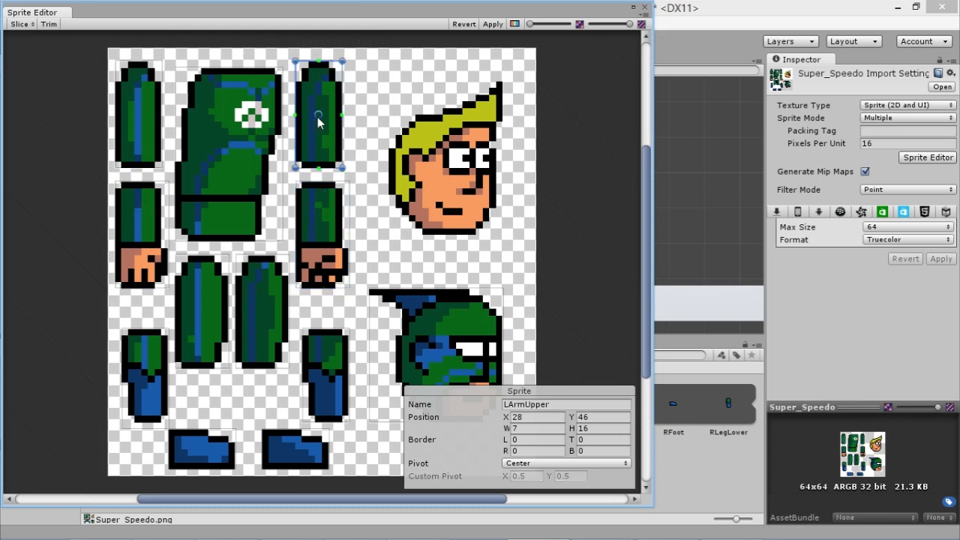
pyautogui.moveTo(318, 117); pyautogui.dragTo(320, 78)
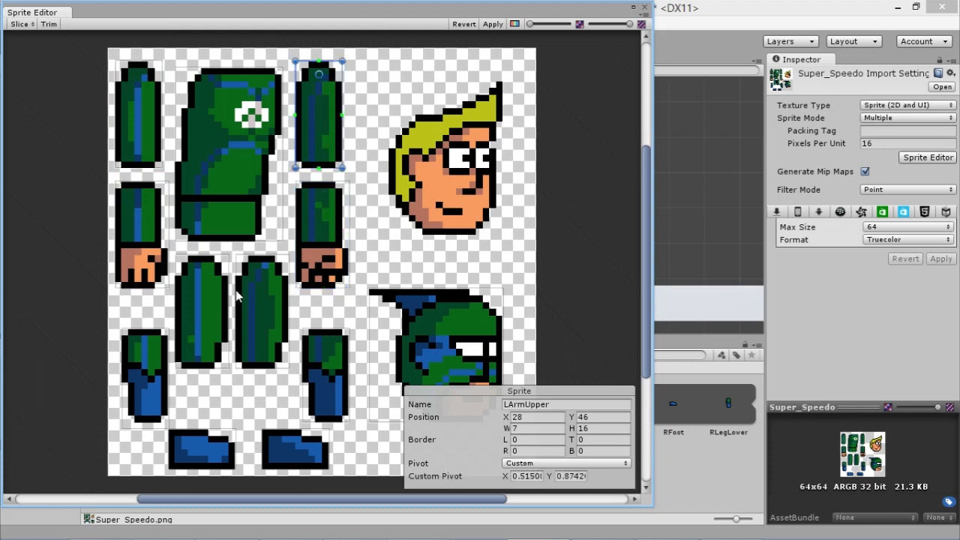
# - Move the RLegUpper pivot to about X 0.49, Y 0.85 and the RLegLower pivot to about X 0.5, Y 0.86
pyautogui.click(199, 295)
pyautogui.moveTo(204, 315); pyautogui.dragTo(202, 273)
pyautogui.click(155, 384)
pyautogui.moveTo(144, 378); pyautogui.dragTo(148, 347)
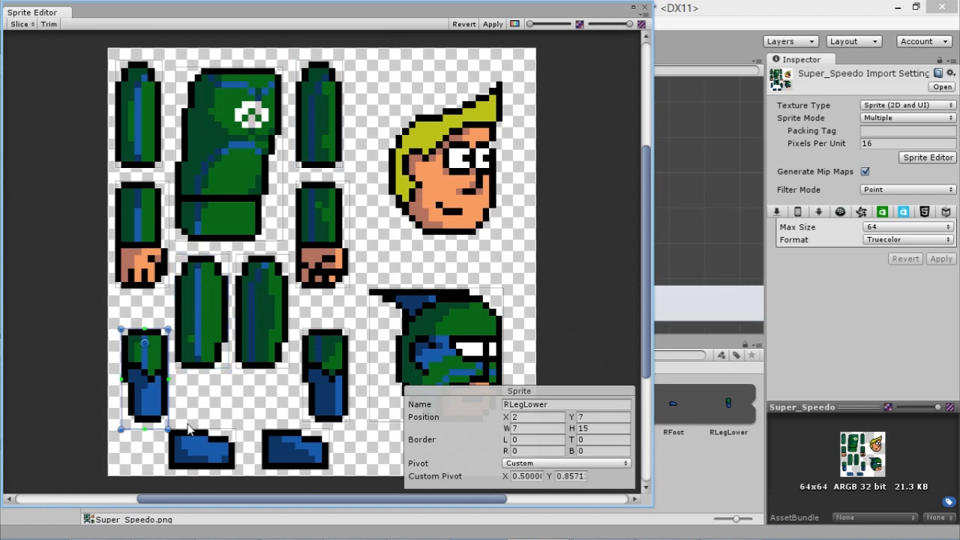
# - Move the RFoot pivot to the ankle and the LFoot pivot to about X 0.27, Y 0.83
pyautogui.click(207, 450)
pyautogui.moveTo(203, 450)
pyautogui.mouseDown()
pyautogui.moveTo(202, 430)
pyautogui.moveTo(202, 450)
pyautogui.moveTo(187, 444)
pyautogui.mouseUp()
pyautogui.click(280, 443)
pyautogui.moveTo(291, 448); pyautogui.dragTo(279, 439)
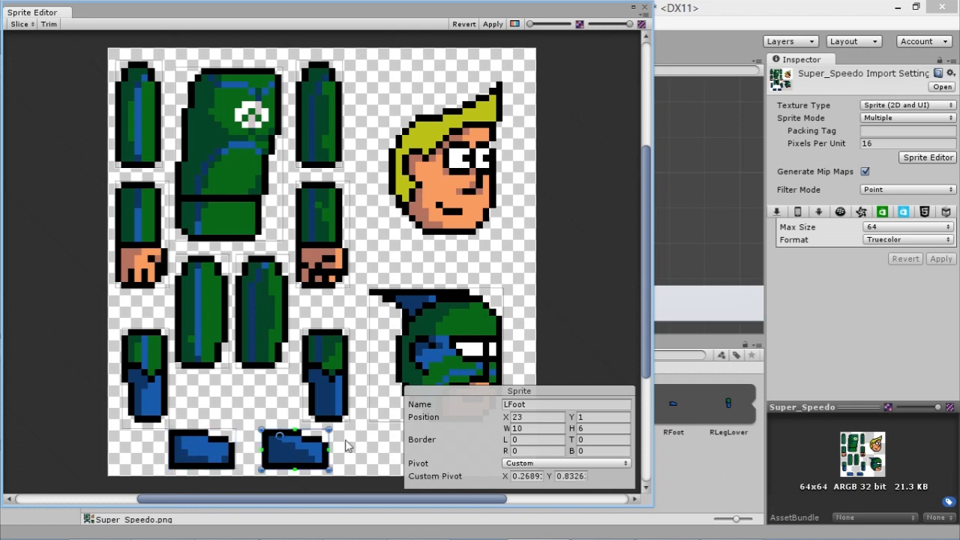
# - Move the LLegLower pivot up to the knee and the LLegUpper pivot up to the hip
pyautogui.click(331, 375)
pyautogui.moveTo(324, 378); pyautogui.dragTo(325, 346)
pyautogui.click(323, 238)
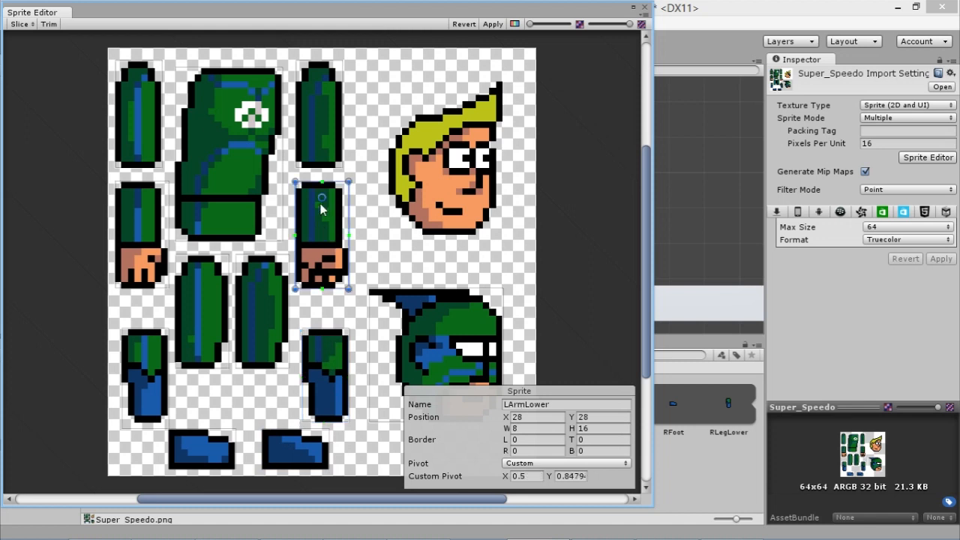
pyautogui.click(258, 328)
pyautogui.moveTo(261, 317); pyautogui.dragTo(261, 267)
pyautogui.click(199, 332)
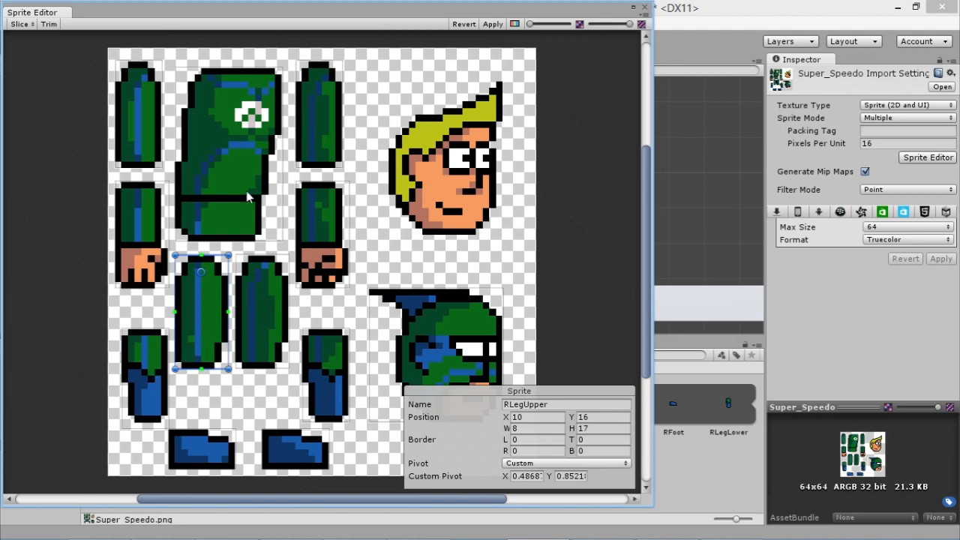
# - Move the Head pivot to the neck at about X 0.64, Y 0.06, apply the pivot changes and close the Sprite Editor
pyautogui.click(438, 322)
pyautogui.moveTo(572, 328); pyautogui.dragTo(470, 223, button='middle')
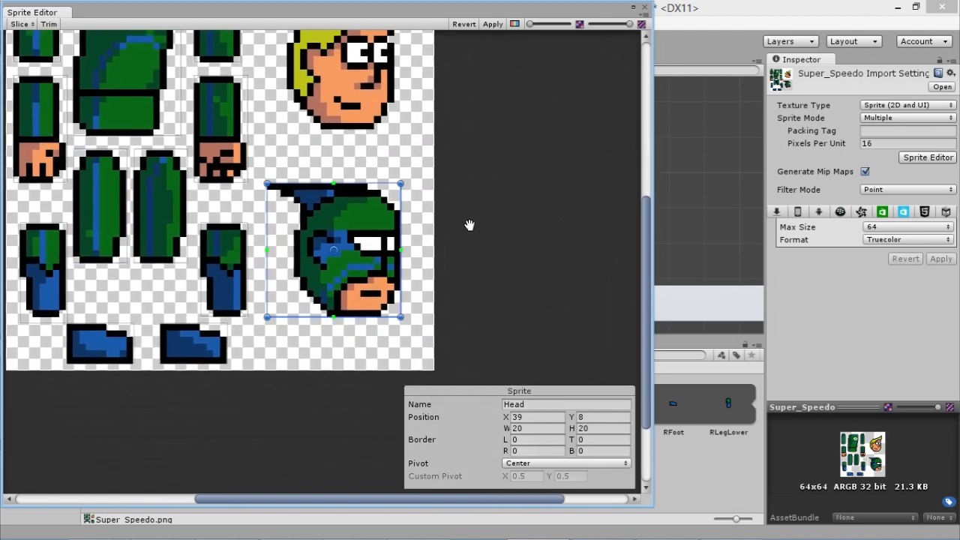
pyautogui.moveTo(334, 244); pyautogui.dragTo(354, 305)
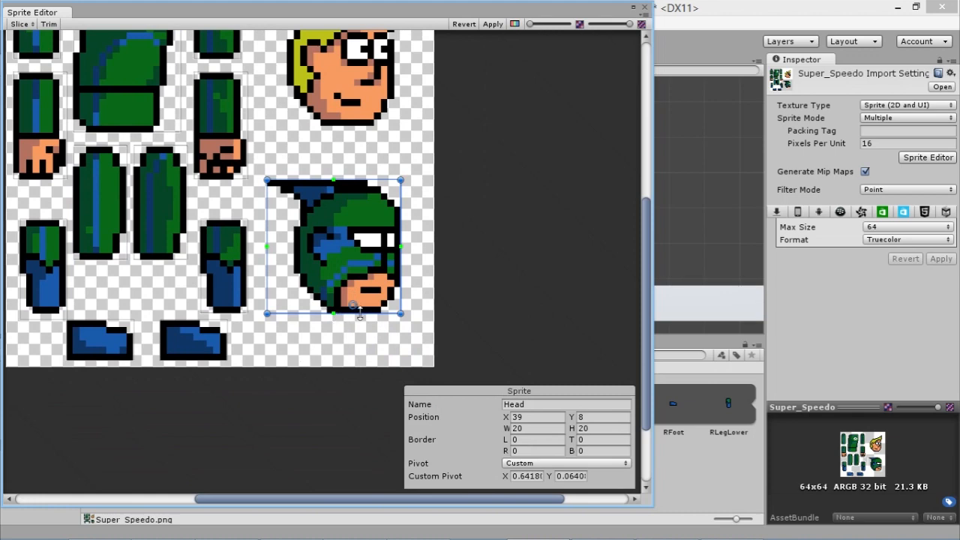
pyautogui.click(491, 25)
pyautogui.click(644, 7)
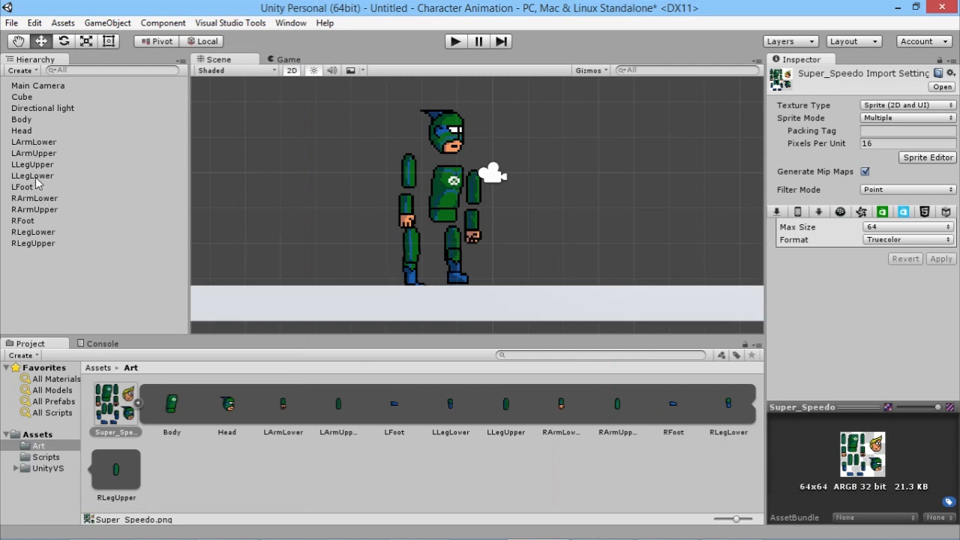
# - Move RLegUpper under the body to about X -1.57, Y -1.21 and rotate it slightly around its hip pivot
pyautogui.click(416, 250)
pyautogui.moveTo(420, 224); pyautogui.dragTo(437, 221)
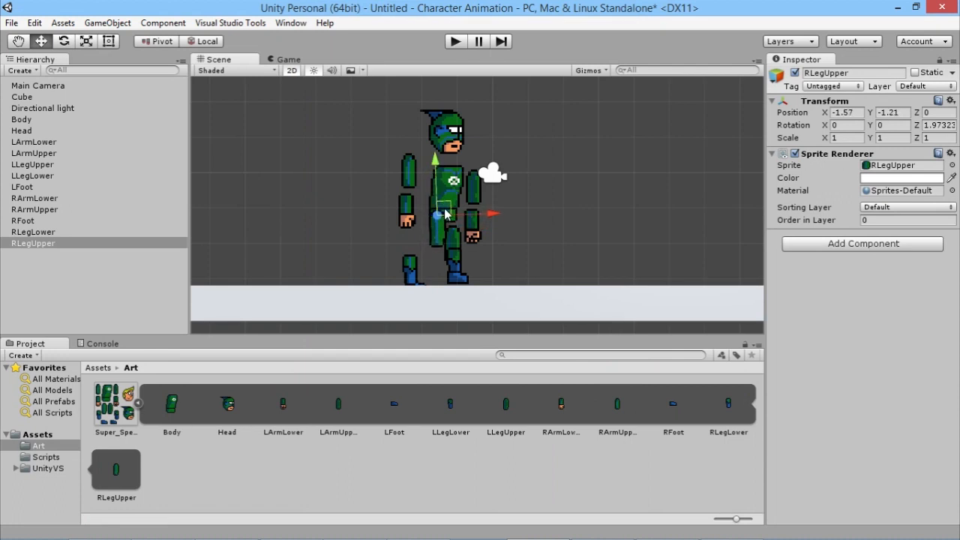
pyautogui.click(66, 43)
pyautogui.moveTo(491, 234); pyautogui.dragTo(374, 250)
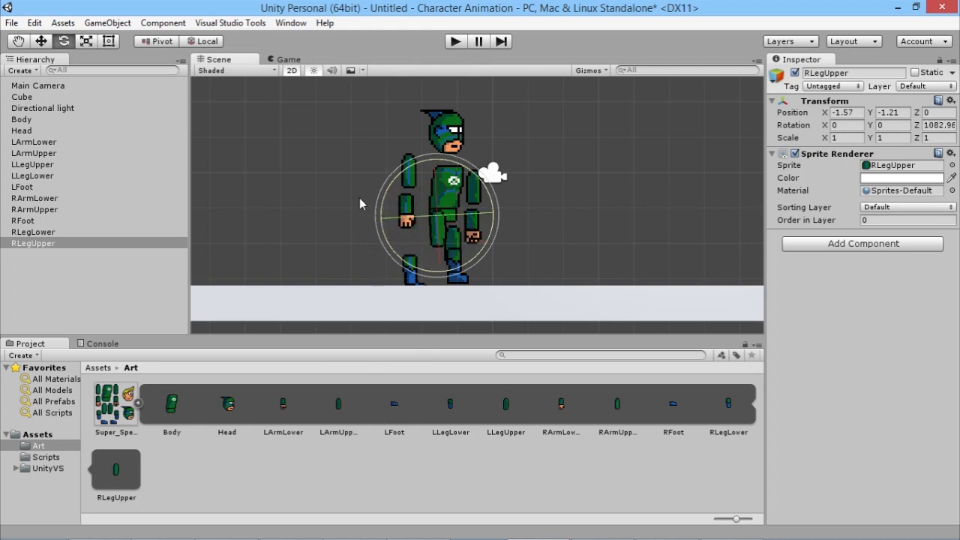
pyautogui.click(314, 185)
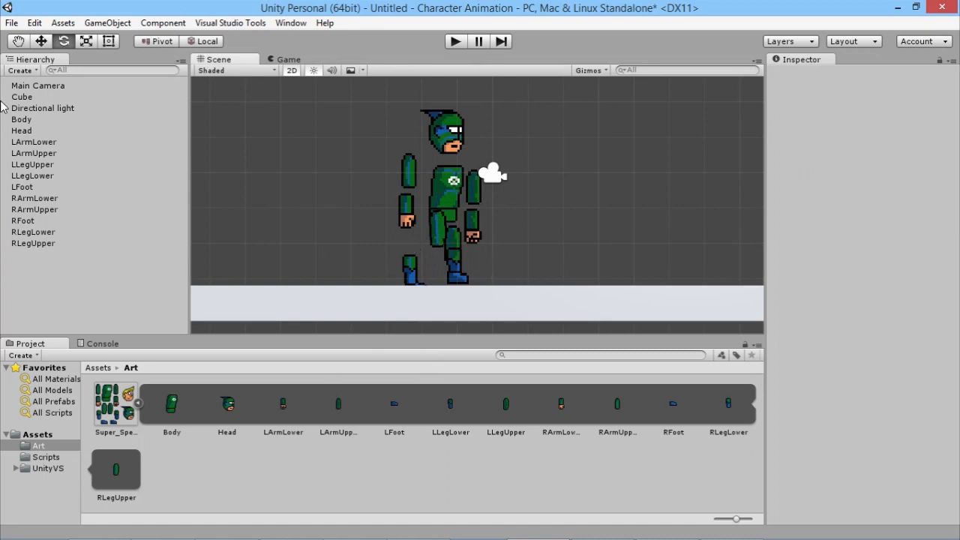
# - Move Body up beneath the head to about X -1.49, Y -0.08
pyautogui.click(21, 119)
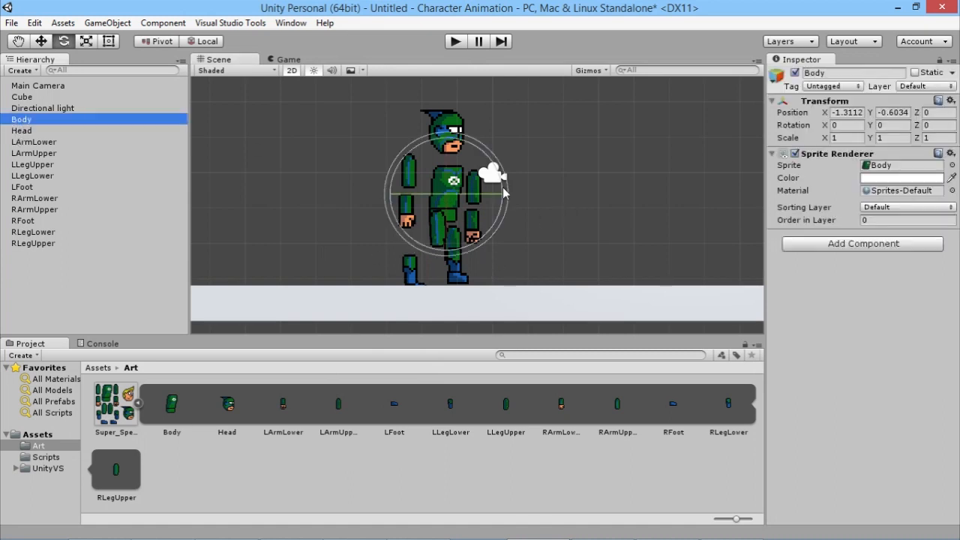
pyautogui.press('w')
pyautogui.moveTo(455, 204); pyautogui.dragTo(448, 176)
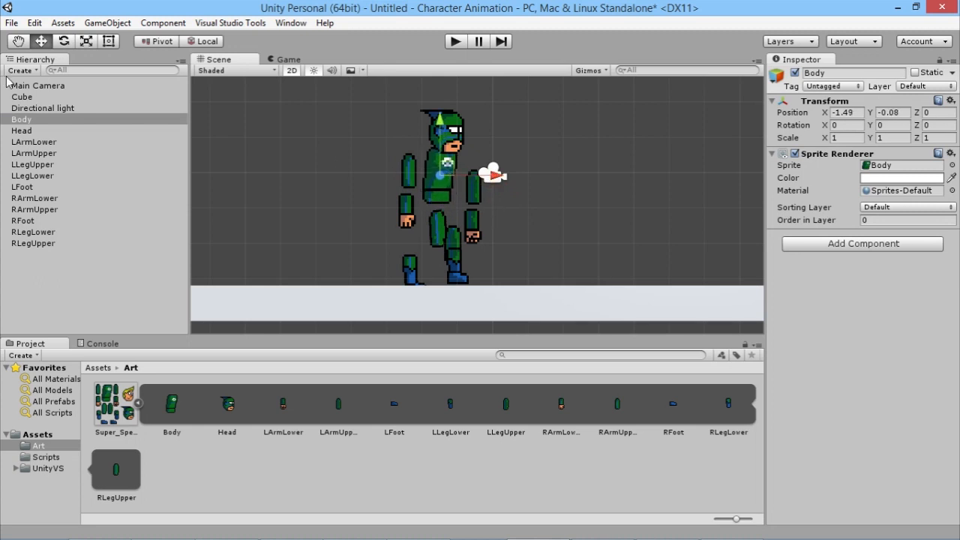
# - Move LArmUpper to the front shoulder at about X -1.02, Y 0.45 and rotate it forward to about 18 degrees
pyautogui.click(34, 142)
pyautogui.click(48, 154)
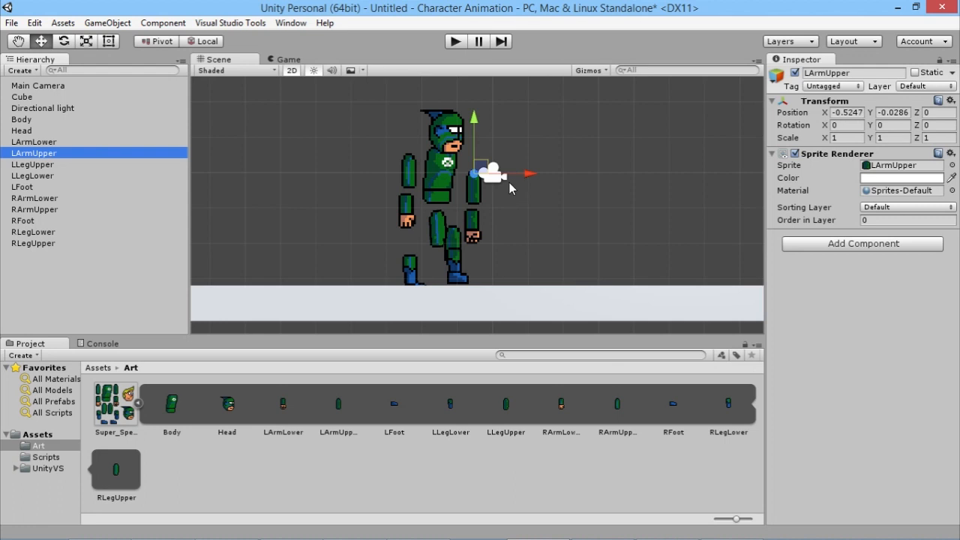
pyautogui.moveTo(481, 171); pyautogui.dragTo(464, 149)
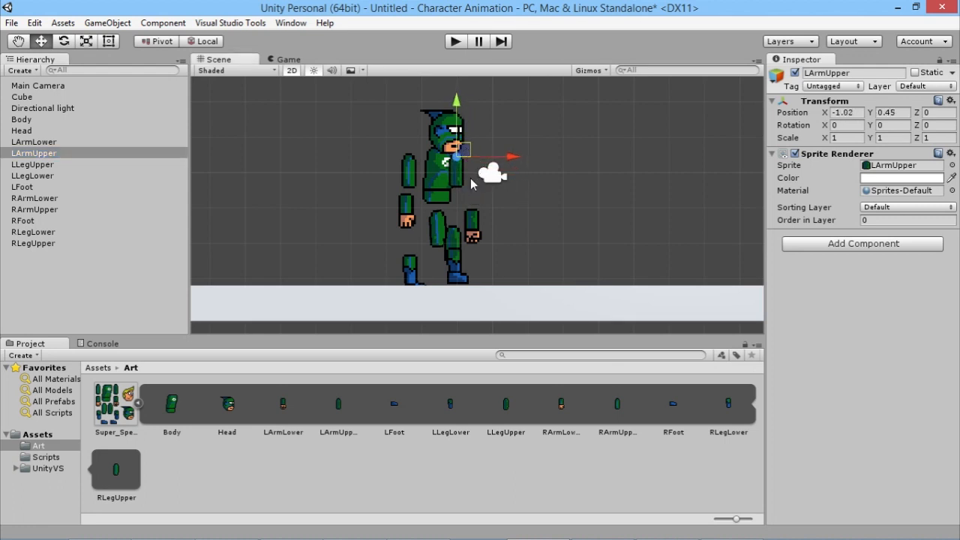
pyautogui.press('e')
pyautogui.moveTo(515, 157); pyautogui.dragTo(502, 119)
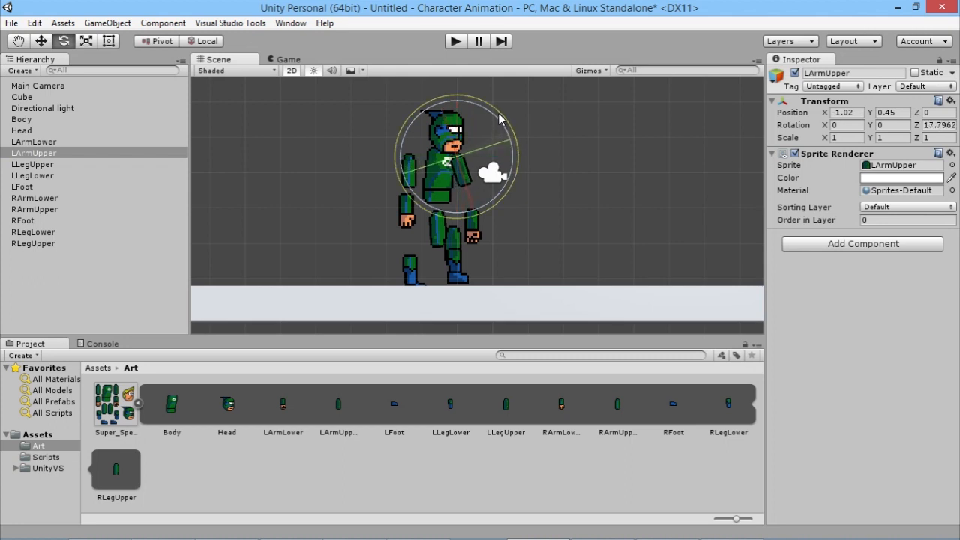
# - Attach LArmLower at the elbow at about X -0.75, Y -0.24 and rotate it to about 43 degrees
pyautogui.click(38, 141)
pyautogui.press('w')
pyautogui.moveTo(476, 217); pyautogui.dragTo(478, 182)
pyautogui.press('e')
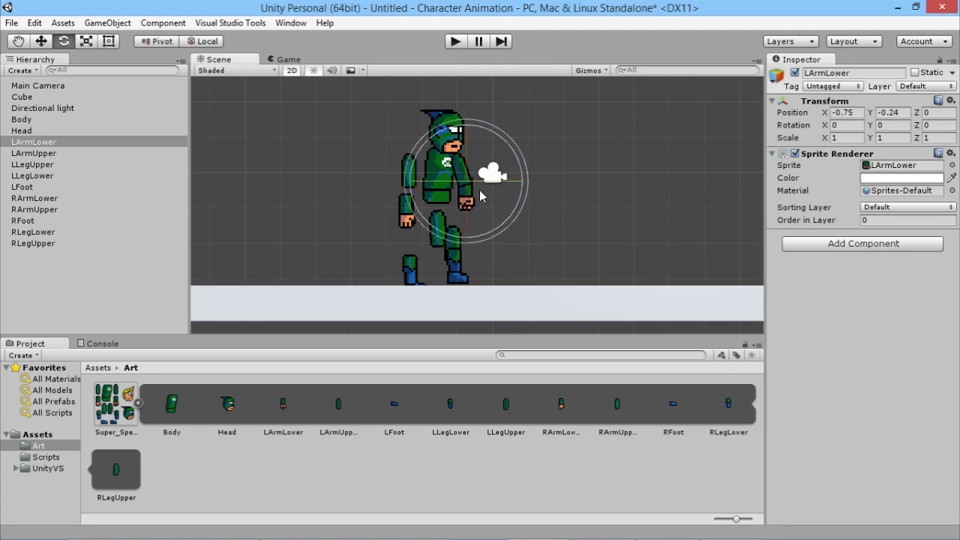
pyautogui.moveTo(523, 201); pyautogui.dragTo(505, 114)
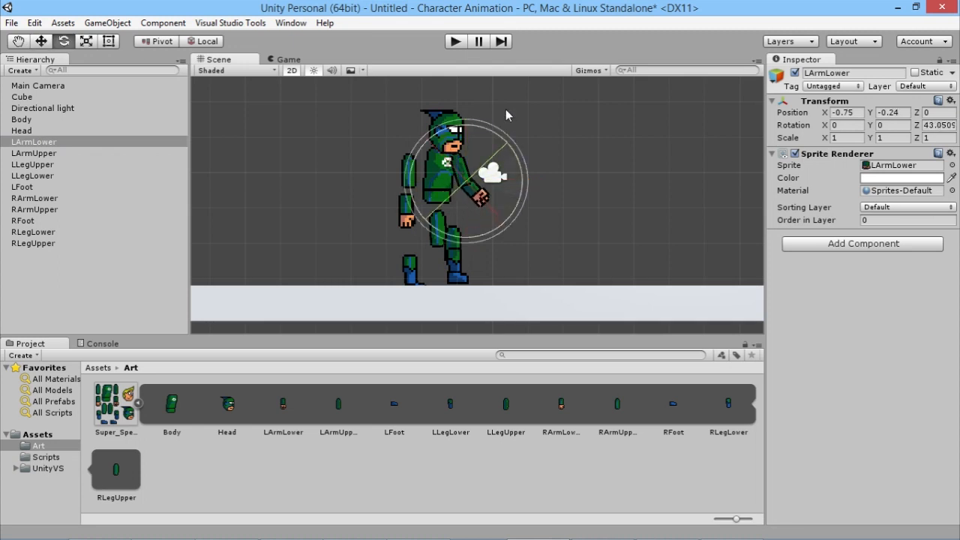
pyautogui.press('w')
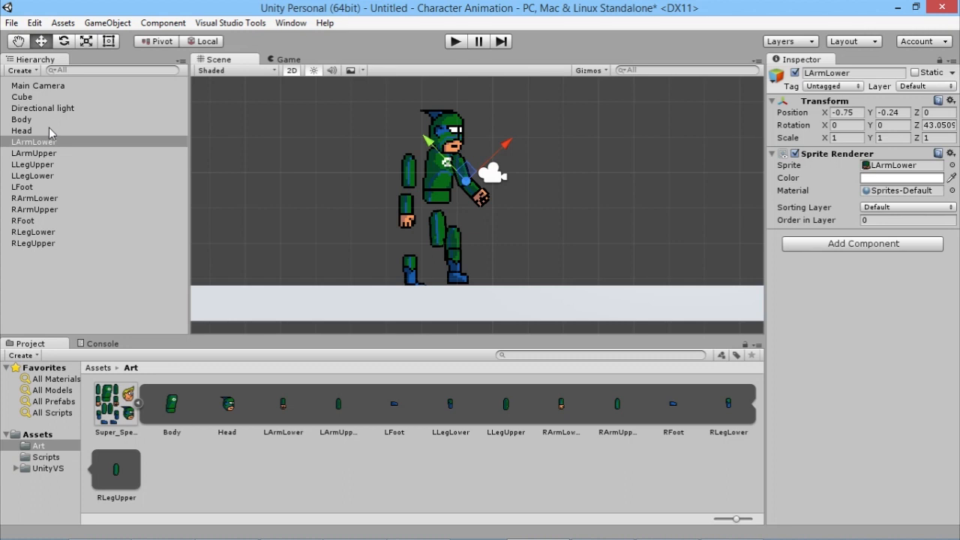
# - Move RArmUpper to the rear shoulder at about X -1.75, Y 0.47 and rotate it to about -30 degrees
pyautogui.click(44, 165)
pyautogui.click(44, 210)
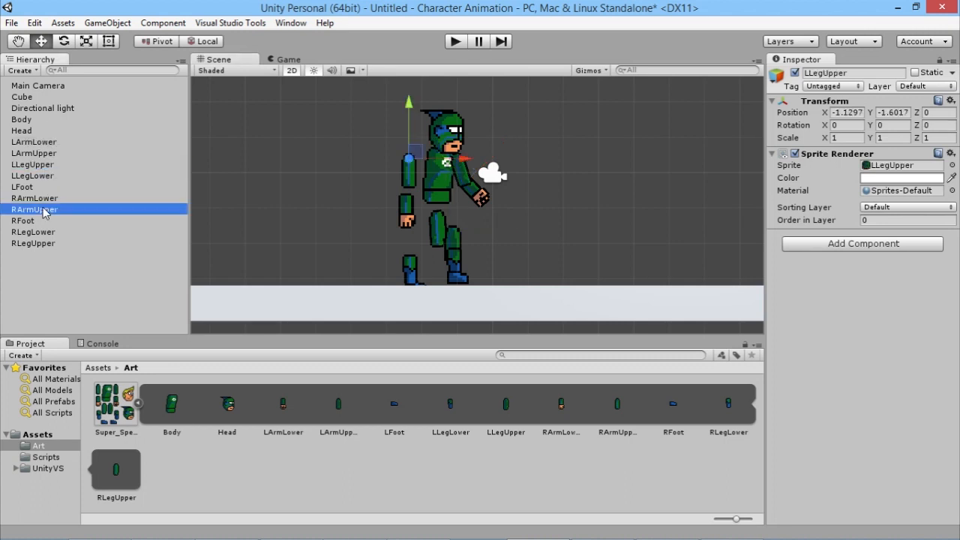
pyautogui.moveTo(419, 156); pyautogui.dragTo(480, 201)
pyautogui.press('e')
pyautogui.press('w')
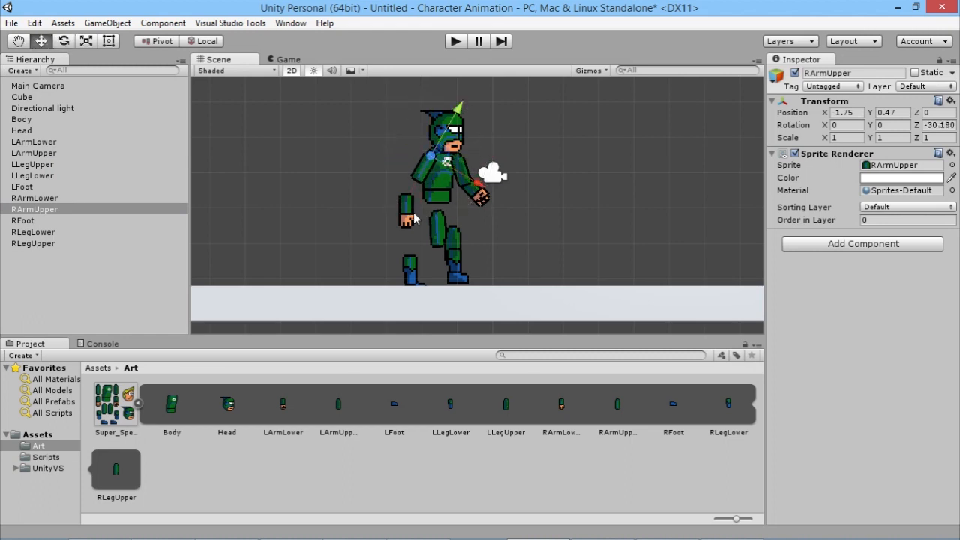
# - Attach RArmLower at the elbow at about X -2.12, Y -0.12 and rotate it to about 22 degrees
pyautogui.click(403, 218)
pyautogui.moveTo(414, 197); pyautogui.dragTo(463, 134)
pyautogui.press('e')
pyautogui.press('w')
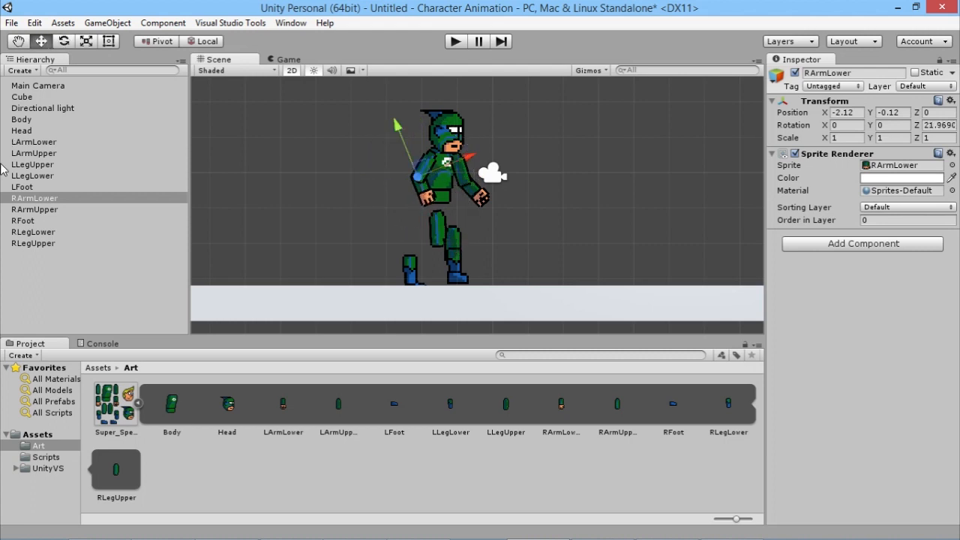
# - Move LLegUpper up to the body's front hip and rotate it slightly forward
pyautogui.click(46, 164)
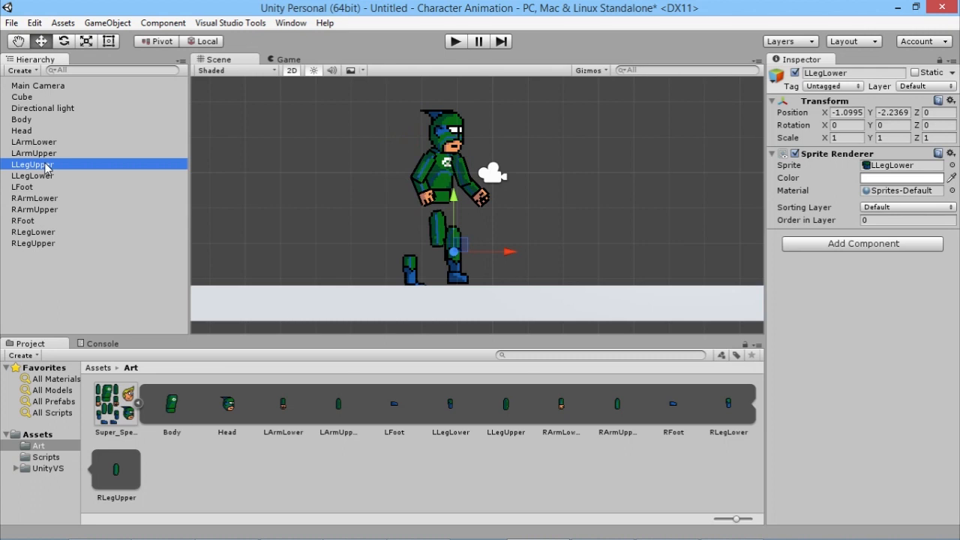
pyautogui.moveTo(461, 225); pyautogui.dragTo(480, 215)
pyautogui.press('e')
pyautogui.press('w')
# - Attach LLegLower at the knee below LLegUpper and place LFoot at its ankle at about X -1.17, Y -2.1
pyautogui.click(34, 175)
pyautogui.moveTo(457, 255); pyautogui.dragTo(508, 223)
pyautogui.press('e')
pyautogui.click(38, 188)
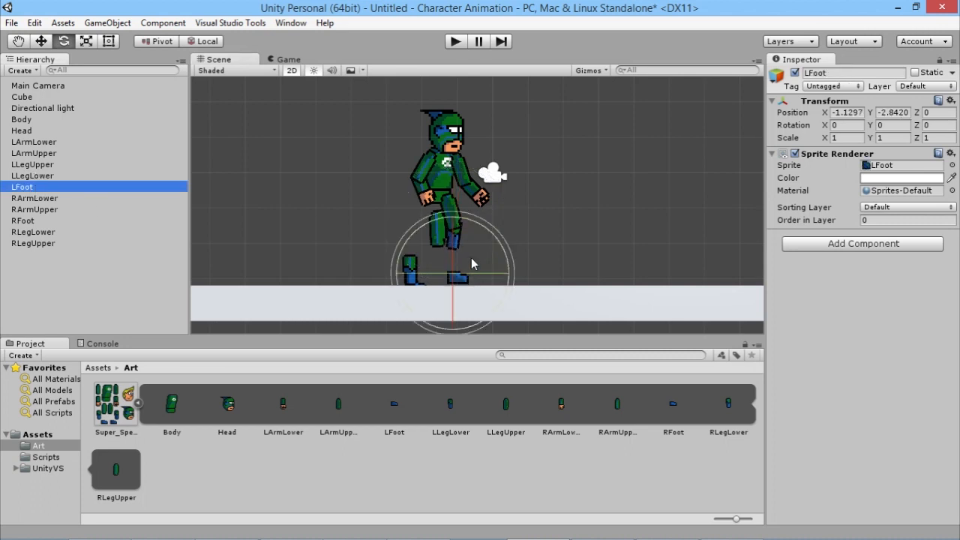
pyautogui.press('w')
pyautogui.moveTo(466, 270); pyautogui.dragTo(461, 242)
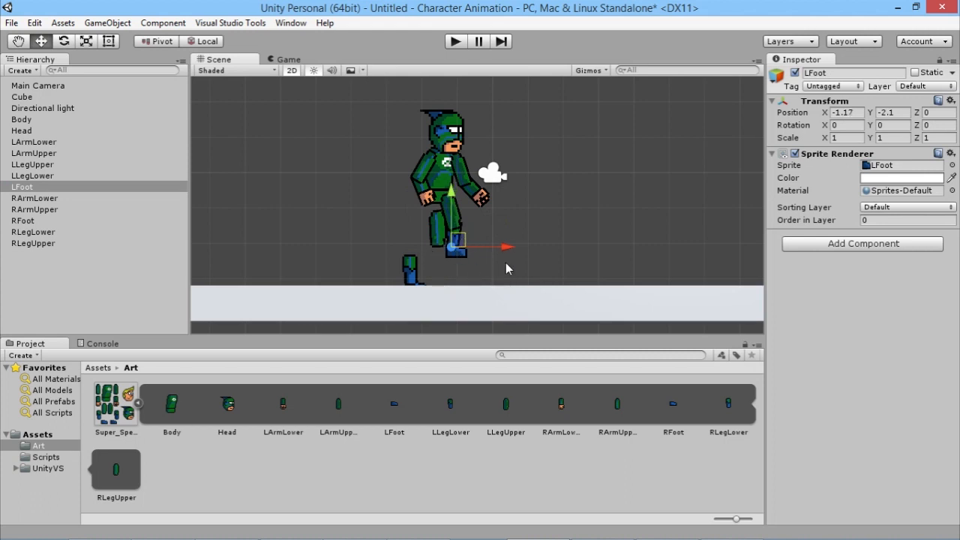
# - Move RLegUpper to the body's rear hip at about X -1.75, Y -0.73
pyautogui.click(45, 198)
pyautogui.click(43, 243)
pyautogui.moveTo(439, 206); pyautogui.dragTo(434, 187)
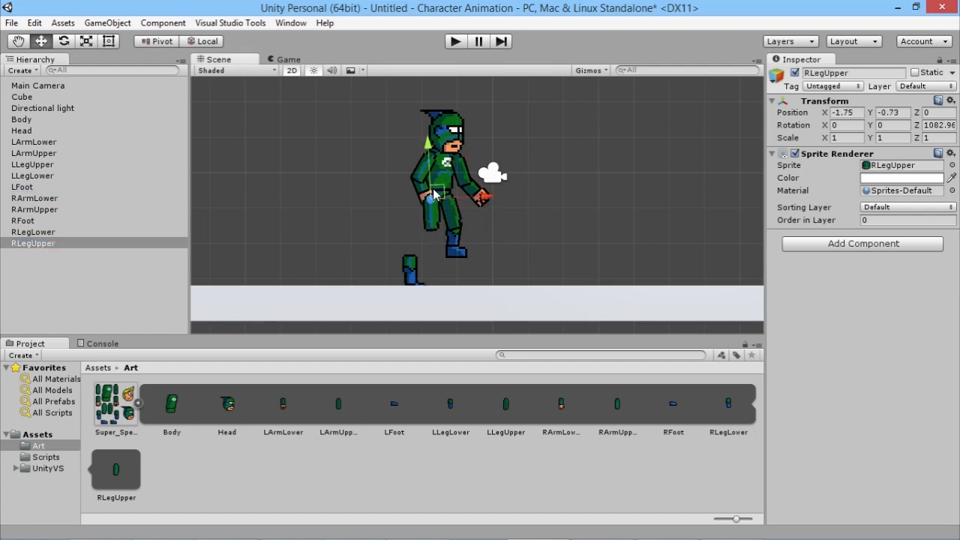
# - Attach RLegLower at the knee at about X -1.74, Y -1.47 and rotate it slightly backward
pyautogui.click(42, 232)
pyautogui.moveTo(424, 245); pyautogui.dragTo(445, 210)
pyautogui.press('e')
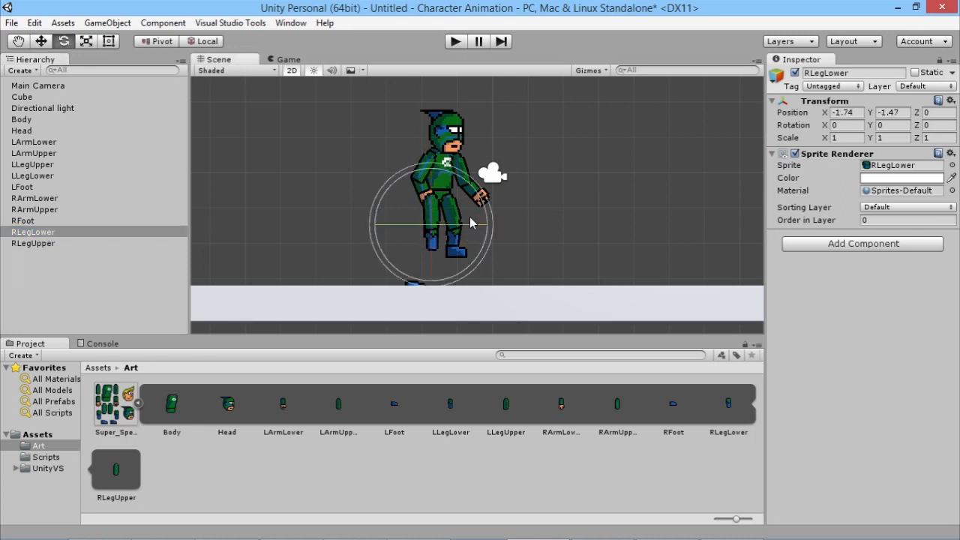
pyautogui.moveTo(486, 219); pyautogui.dragTo(441, 222)
pyautogui.press('w')
pyautogui.press('e')
pyautogui.moveTo(480, 192); pyautogui.dragTo(484, 200)
pyautogui.press('w')
# - Place RFoot at the ankle of RLegLower and clear the selection
pyautogui.click(22, 220)
pyautogui.moveTo(417, 282); pyautogui.dragTo(429, 242)
pyautogui.click(568, 251)
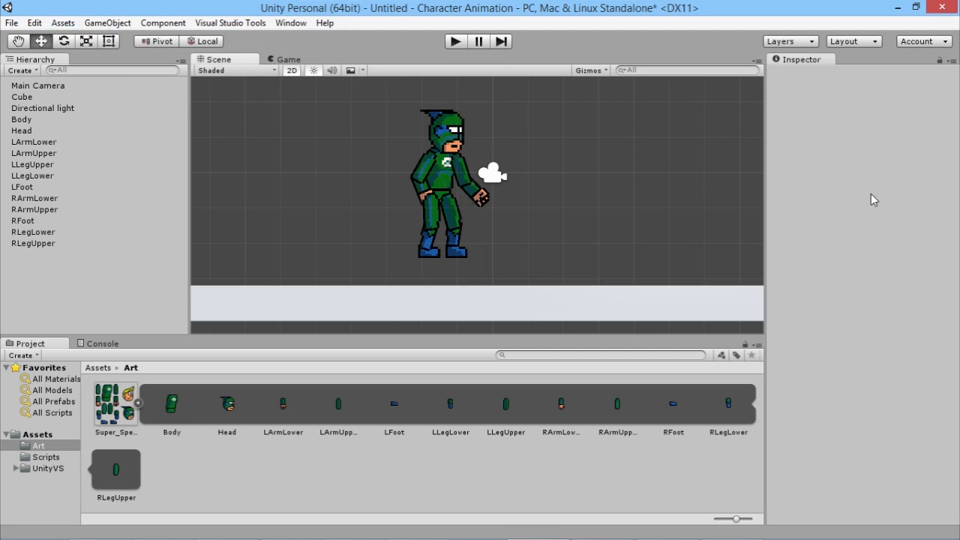
# - Add a new sorting layer named Player
pyautogui.click(15, 120)
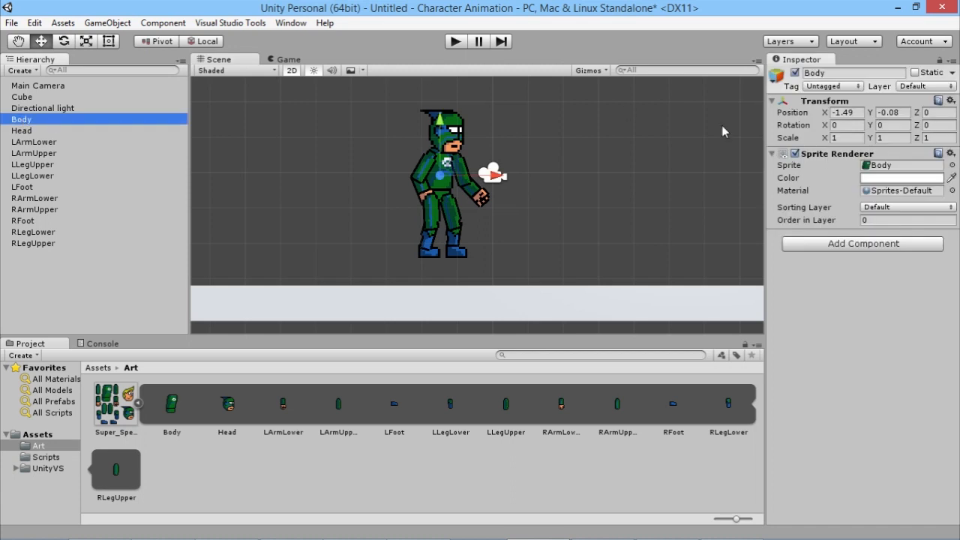
pyautogui.click(875, 210)
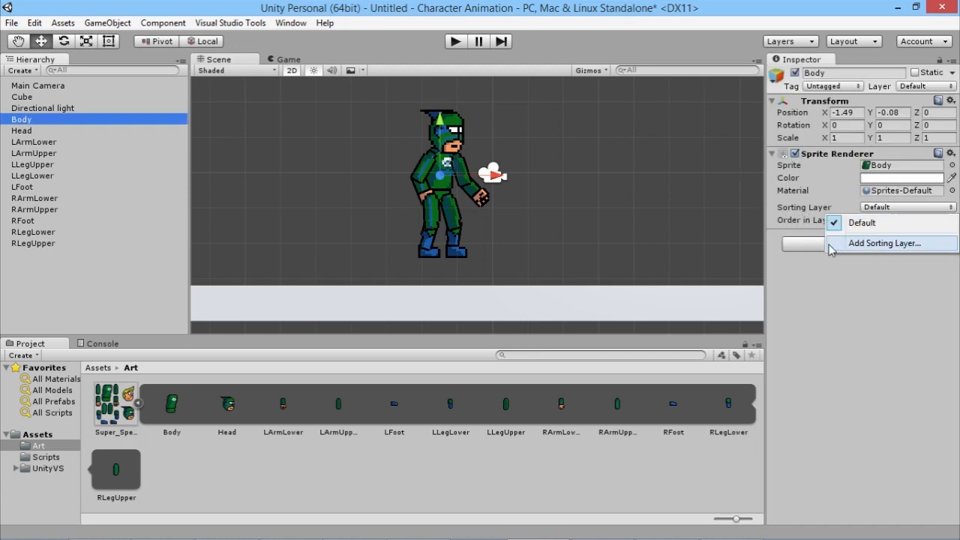
pyautogui.click(876, 244)
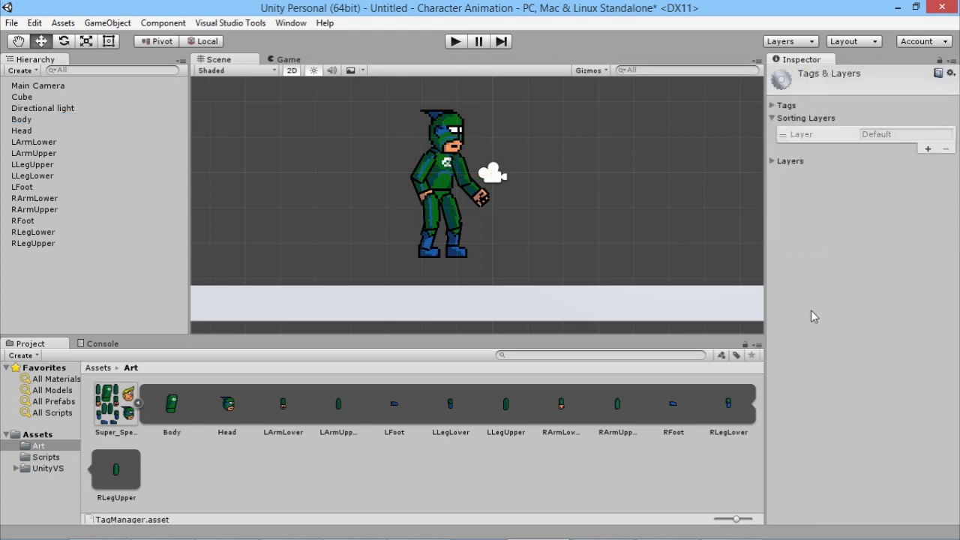
pyautogui.click(927, 150)
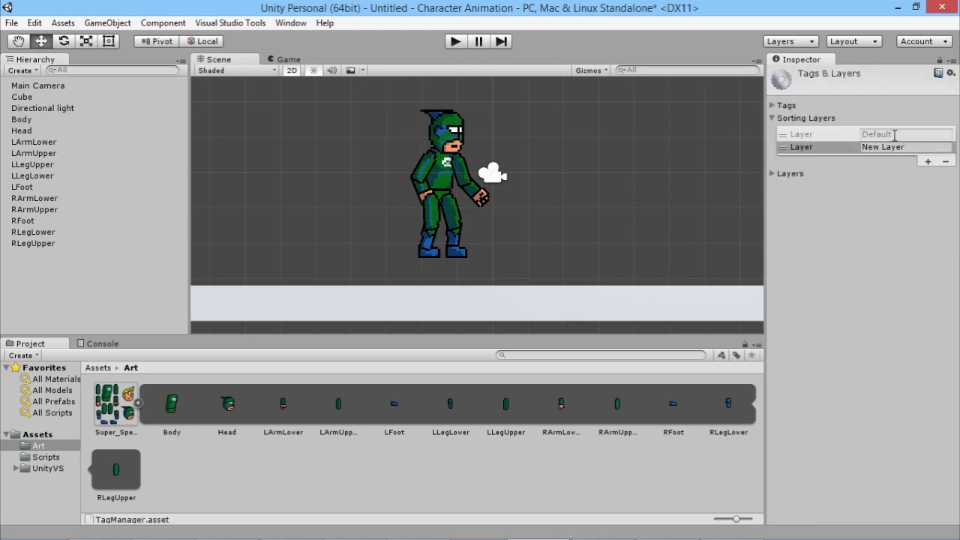
pyautogui.click(926, 144)
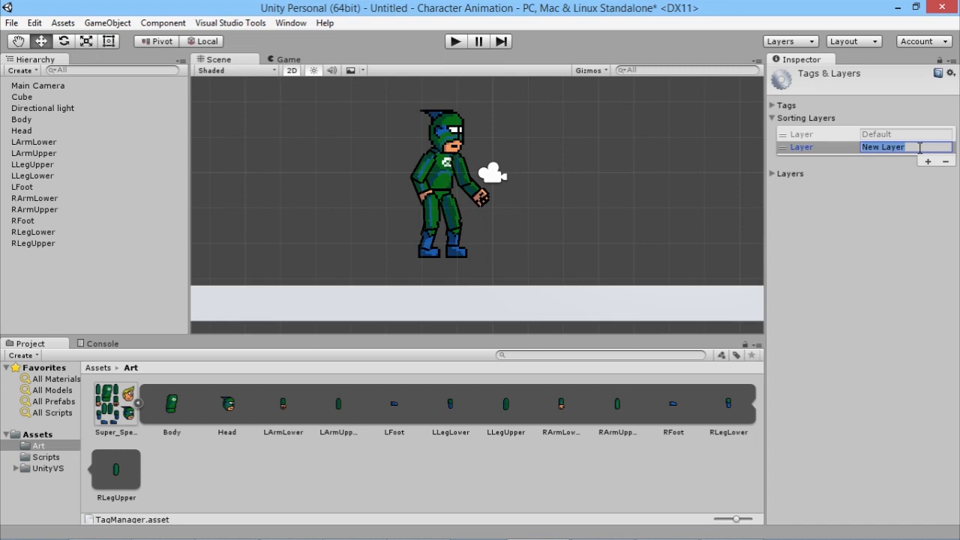
pyautogui.write('Pl')
# - Assign all body parts from Body to RLegUpper to the Player sorting layer
pyautogui.click(22, 119)
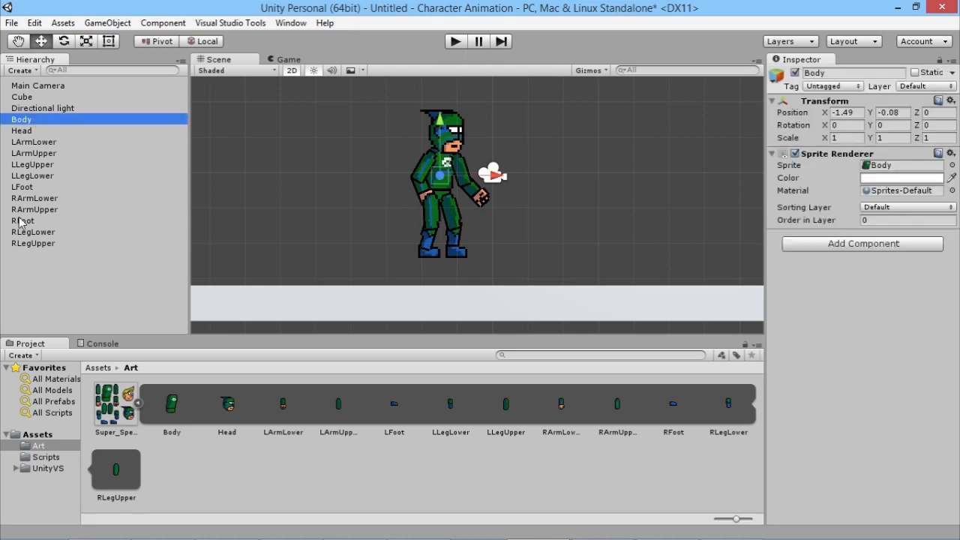
pyautogui.keyDown('shift'); pyautogui.click(26, 243); pyautogui.keyUp('shift')
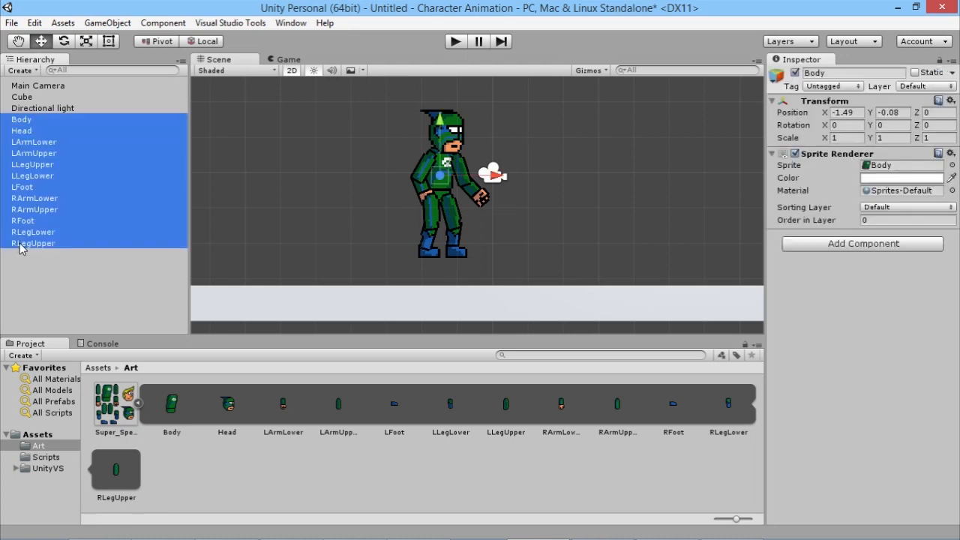
pyautogui.click(889, 206)
pyautogui.click(870, 238)
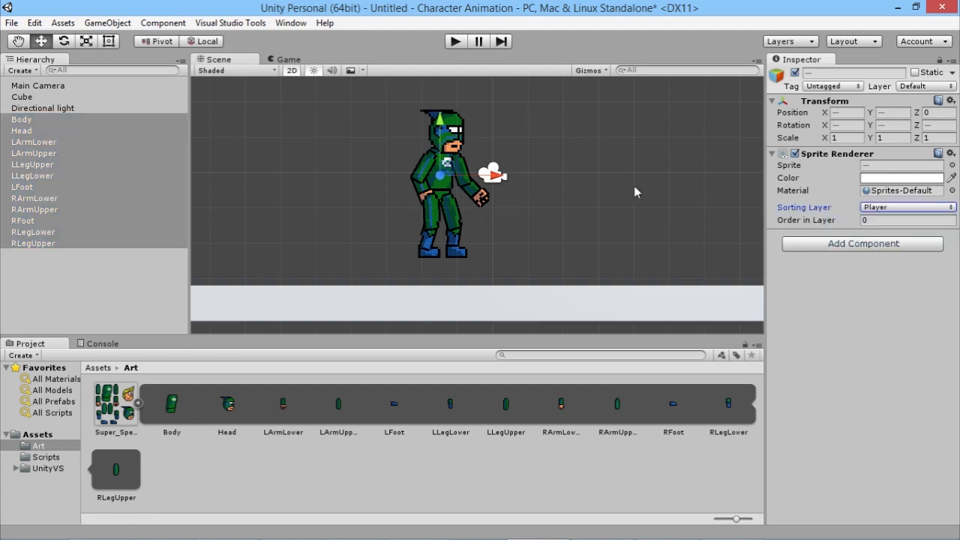
pyautogui.click(94, 289)
# - Set the Head sprite's order in layer to 1
pyautogui.click(23, 120)
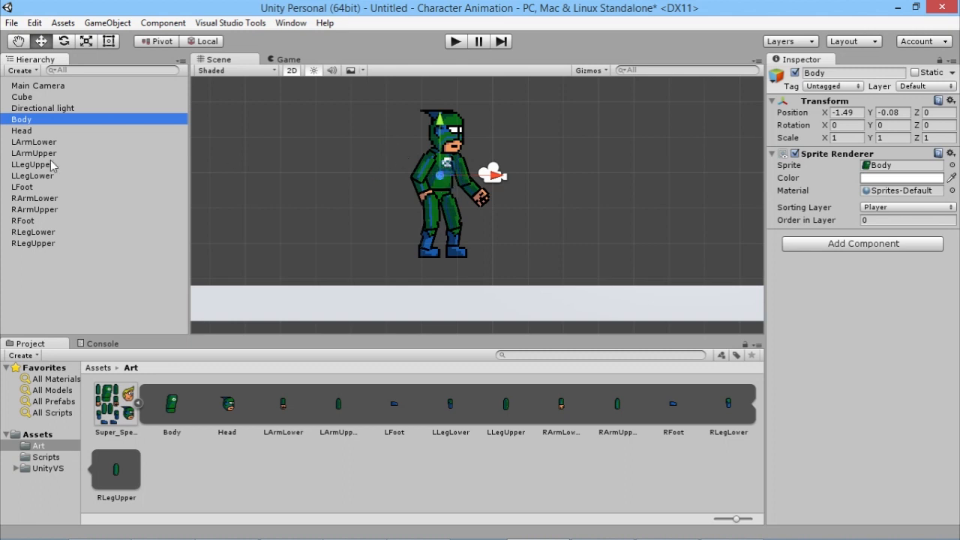
pyautogui.click(28, 132)
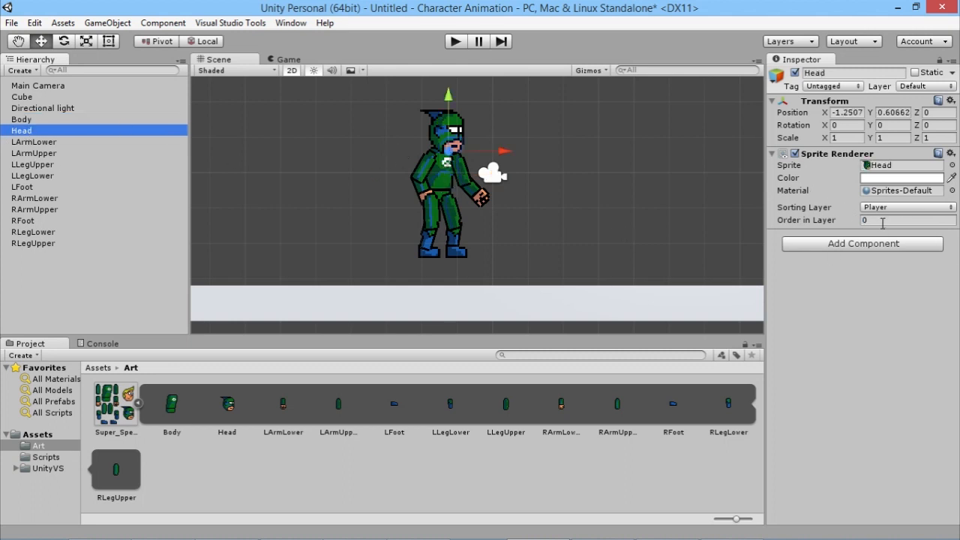
pyautogui.click(514, 182)
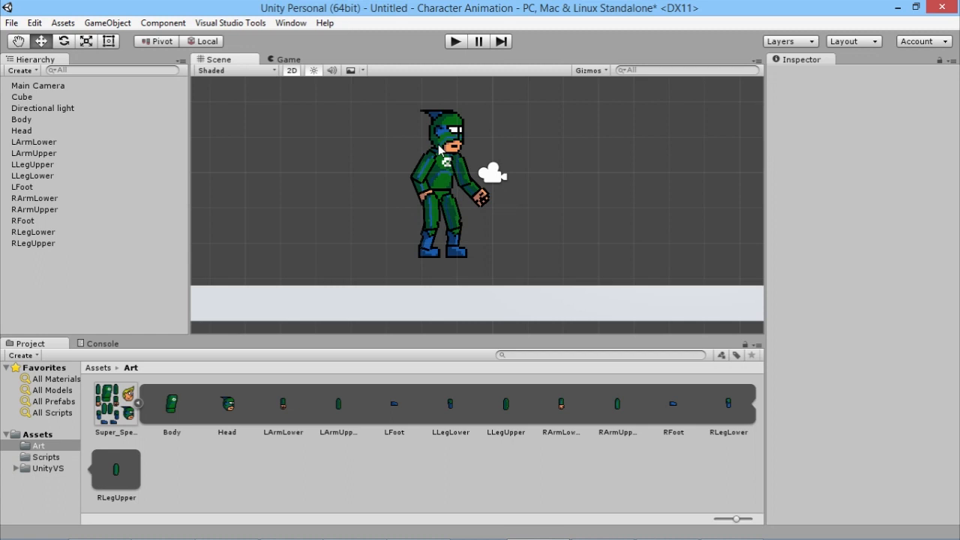
pyautogui.click(41, 130)
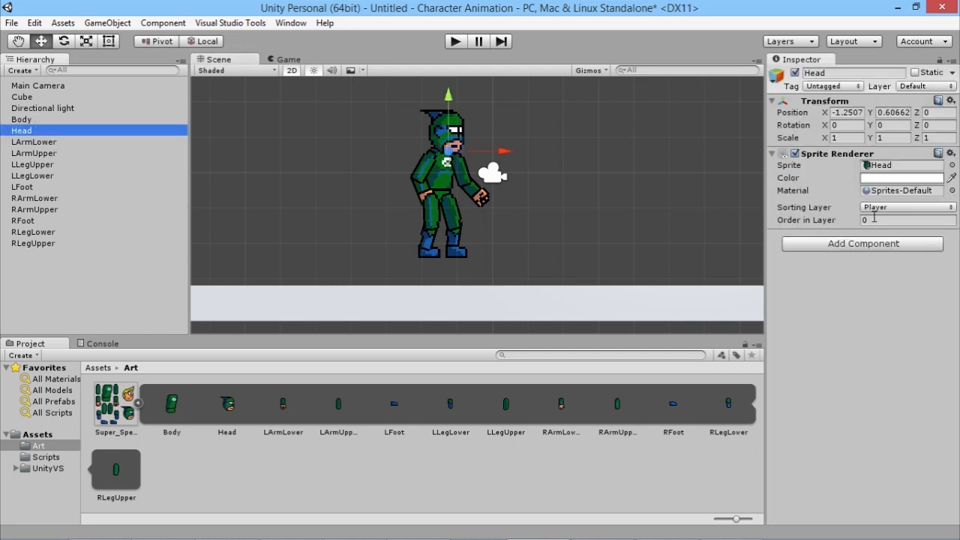
pyautogui.click(874, 219)
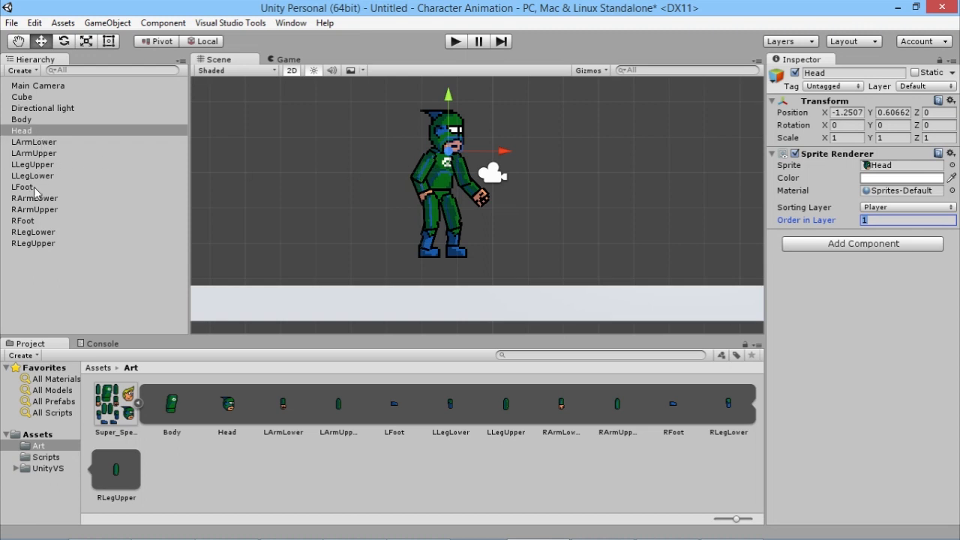
# - Try rotating RArmUpper about the shoulder
pyautogui.click(67, 208)
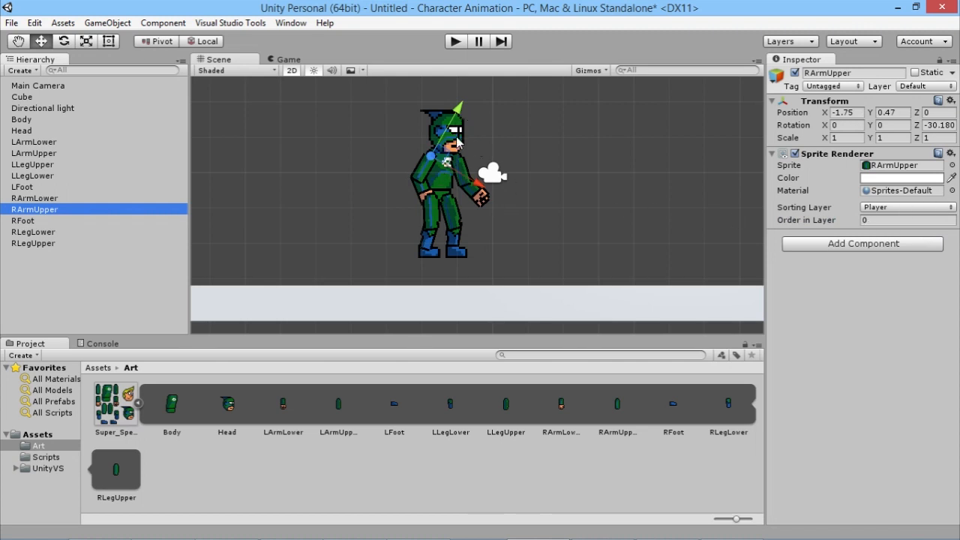
pyautogui.click(64, 43)
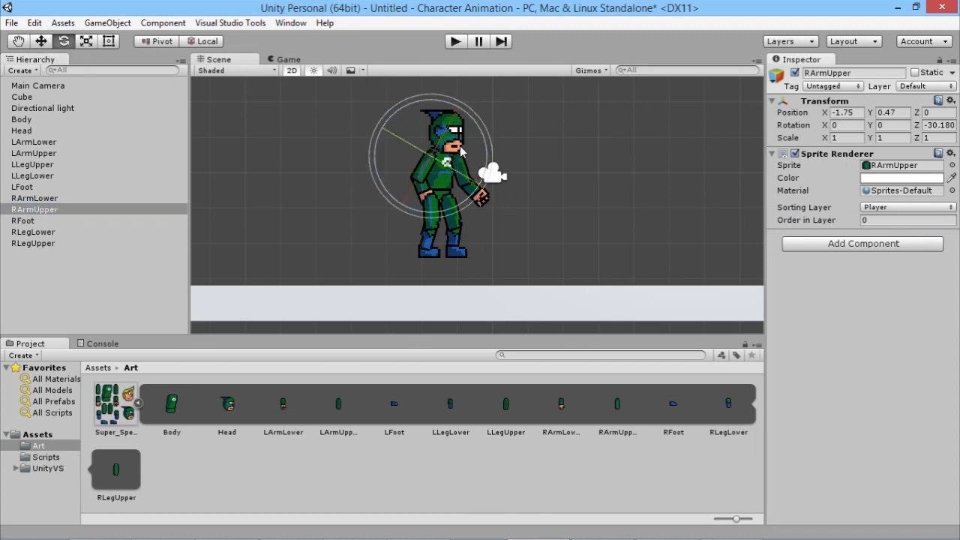
pyautogui.moveTo(414, 101); pyautogui.dragTo(456, 379)
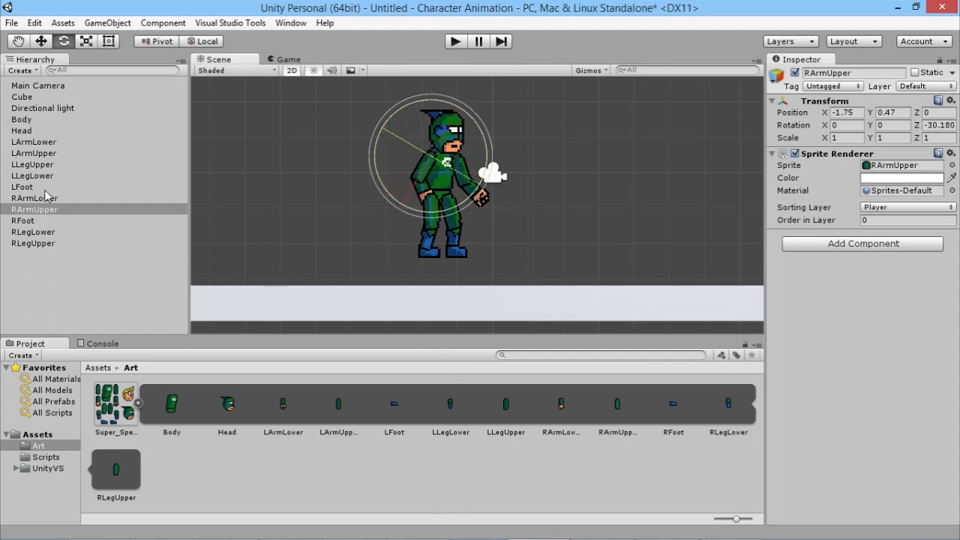
pyautogui.press('w')
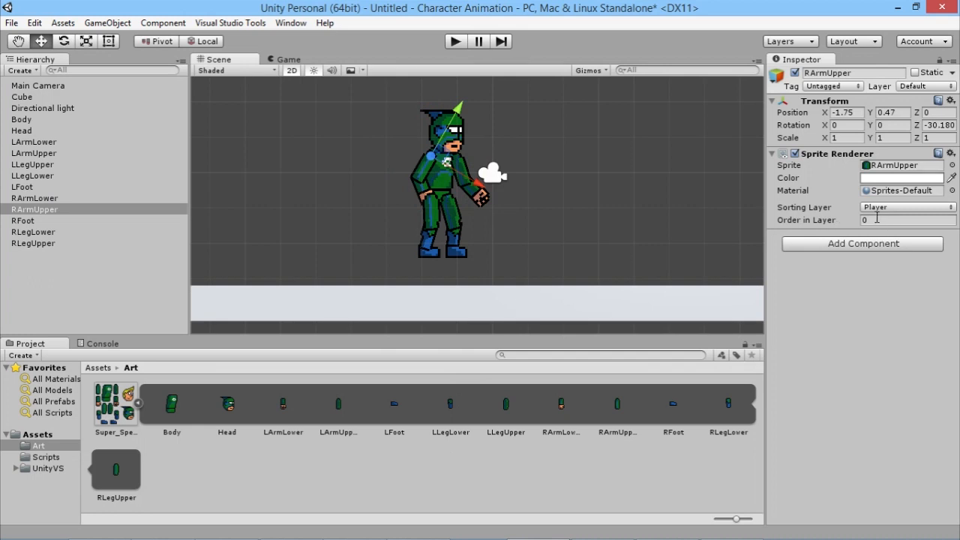
# - Set the order in layer to 2 for RArmUpper and 3 for RArmLower
pyautogui.click(876, 219)
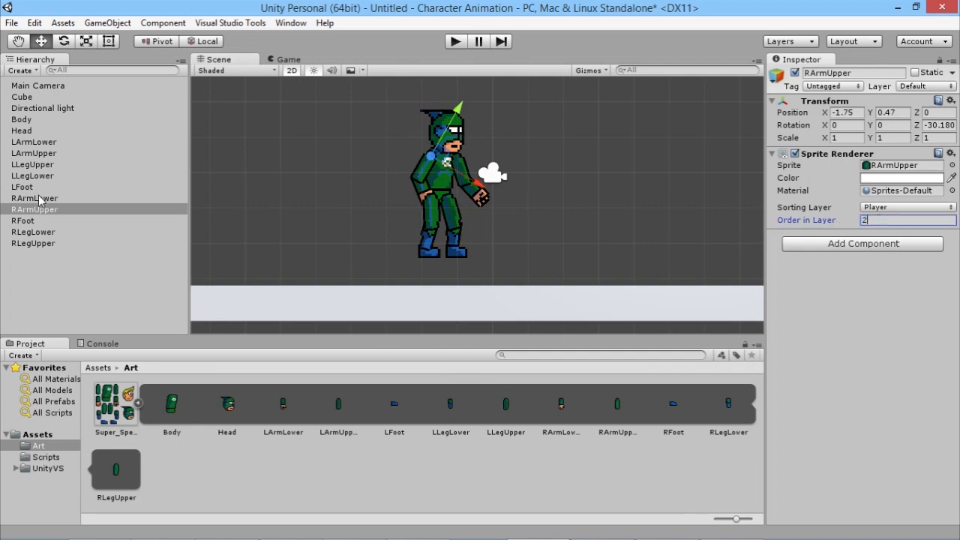
pyautogui.click(39, 199)
pyautogui.click(872, 222)
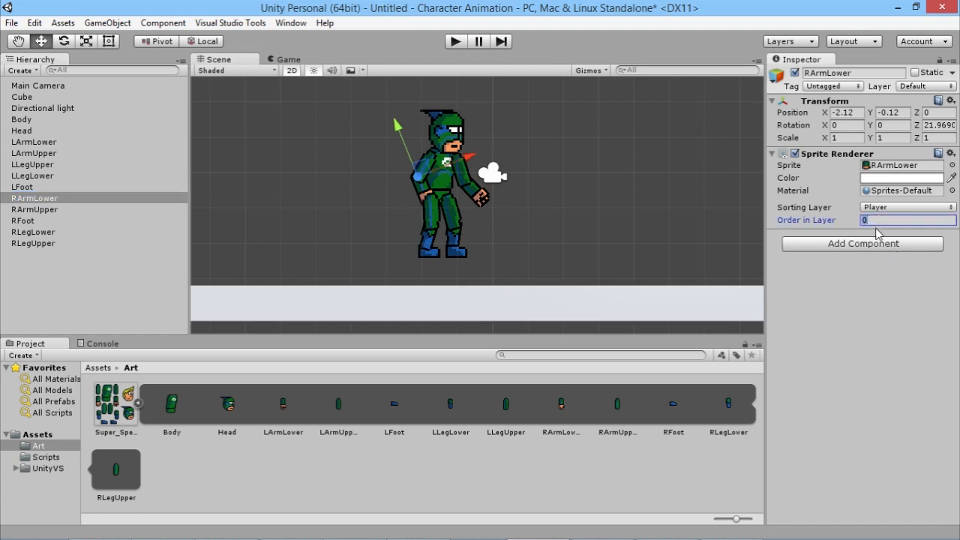
pyautogui.write('3')
pyautogui.click(359, 225)
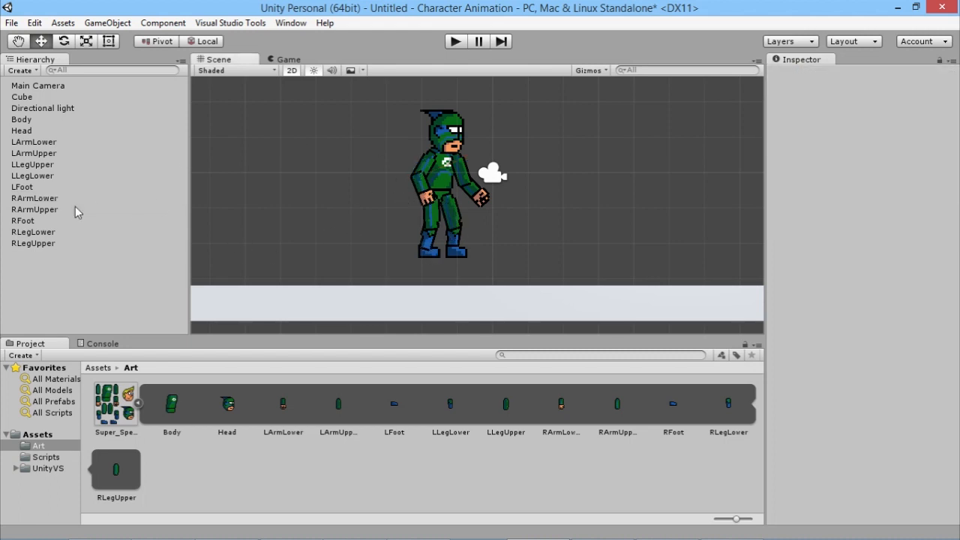
# - Set the left leg's order in layer values to 2 for LLegUpper, 3 for LLegLower and 4 for LFoot
pyautogui.click(440, 185)
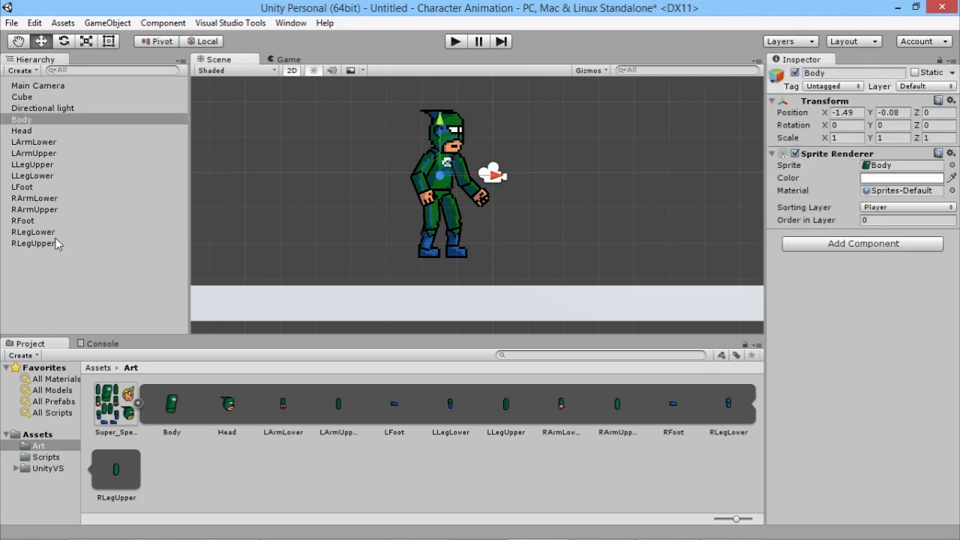
pyautogui.click(42, 164)
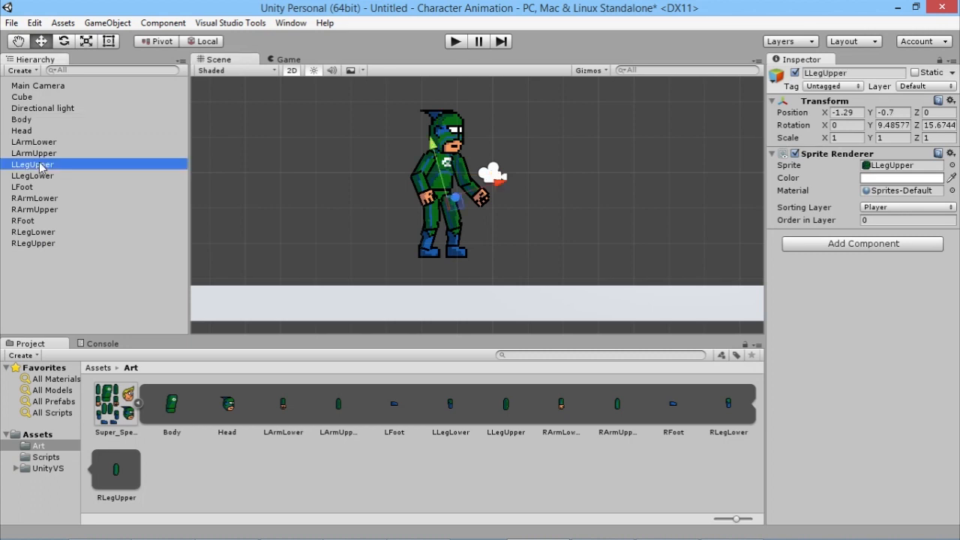
pyautogui.click(879, 219)
pyautogui.write('2')
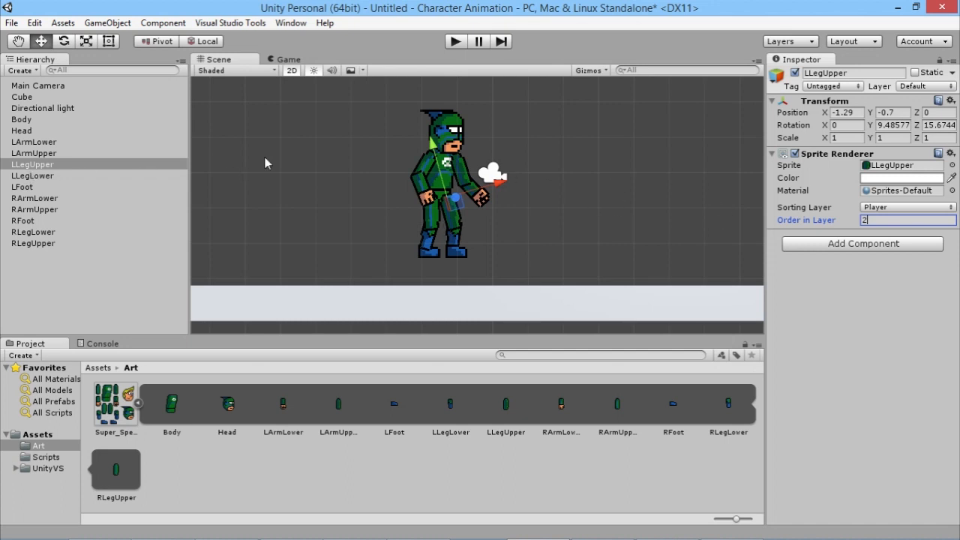
pyautogui.click(30, 176)
pyautogui.click(896, 221)
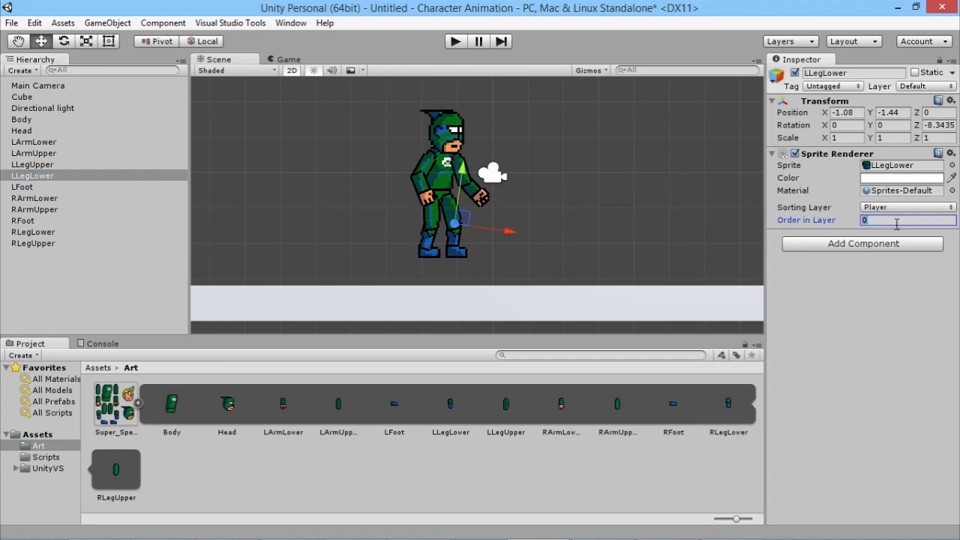
pyautogui.write('3')
pyautogui.click(19, 187)
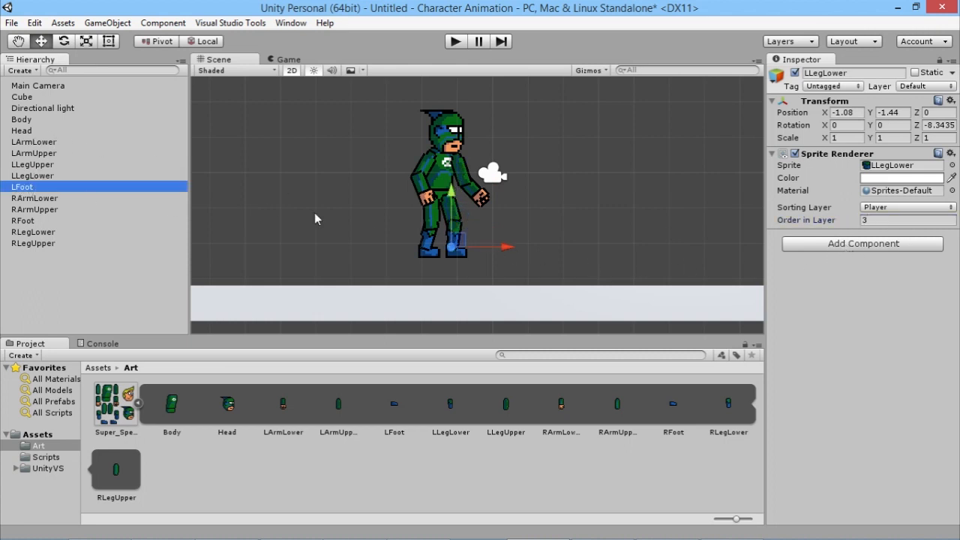
pyautogui.click(900, 220)
pyautogui.write('4')
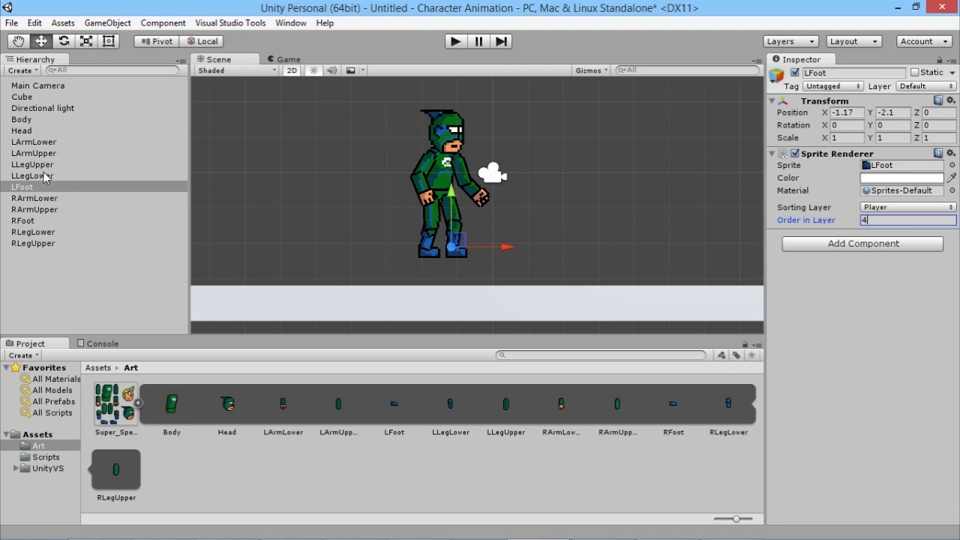
# - Set the right leg's order in layer values to 5 for RLegUpper, 6 for RLegLower and 7 for RFoot
pyautogui.click(43, 244)
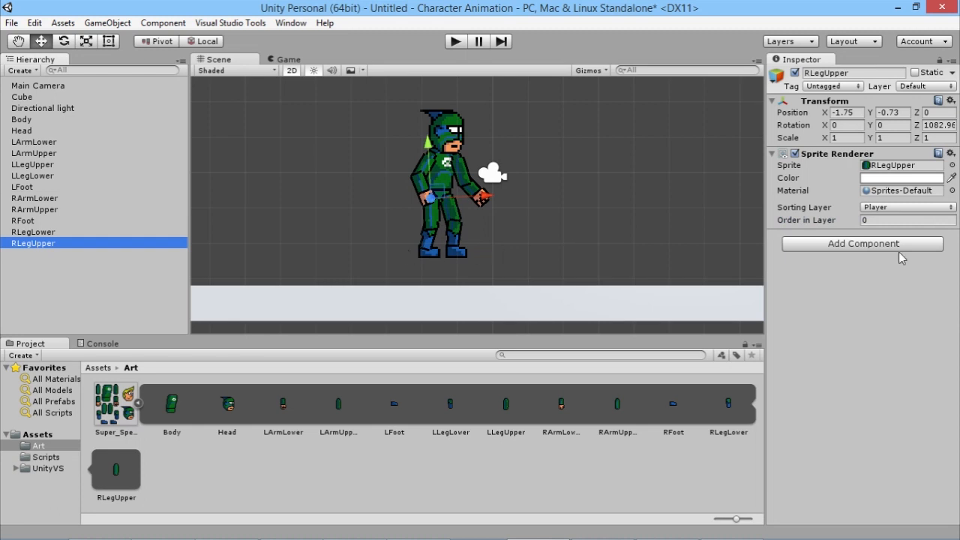
pyautogui.click(899, 220)
pyautogui.write('5')
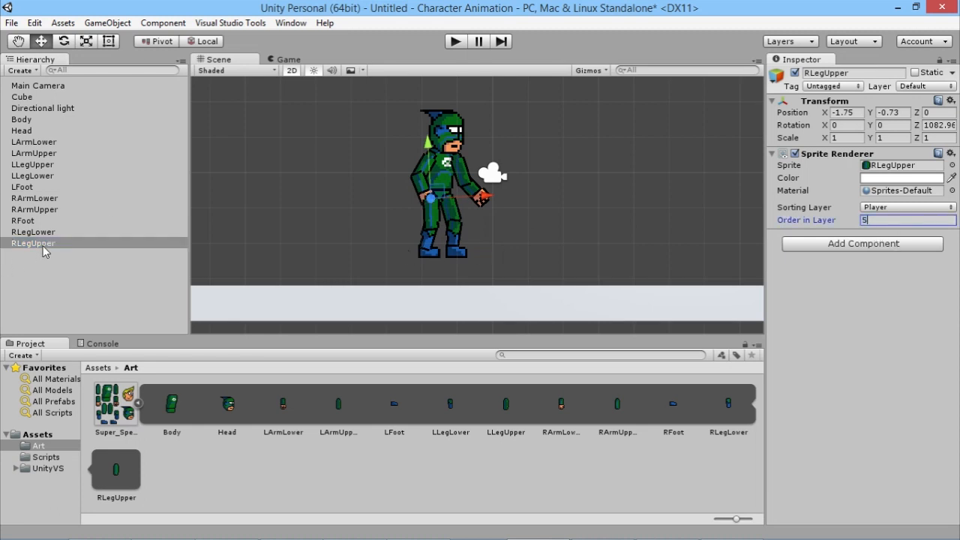
pyautogui.click(39, 232)
pyautogui.click(874, 221)
pyautogui.write('6')
pyautogui.click(105, 209)
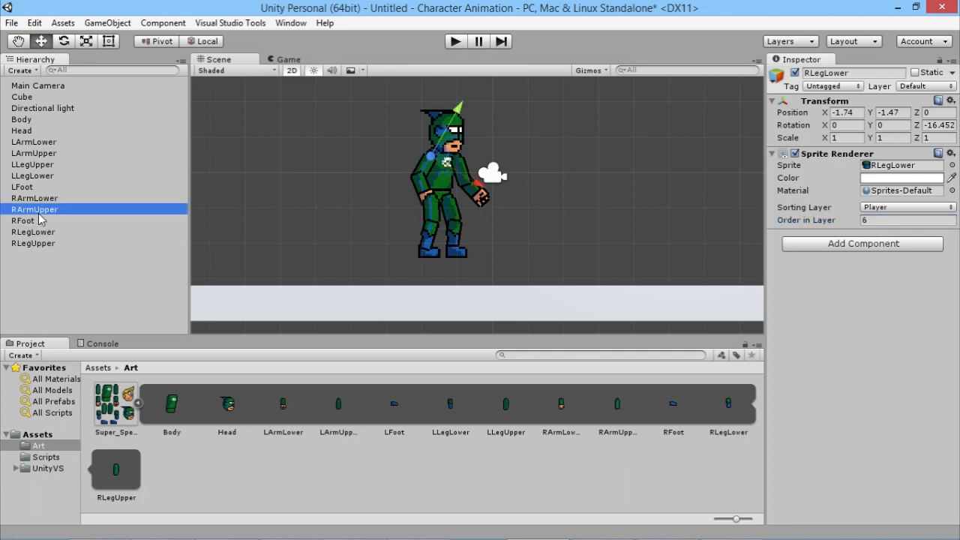
pyautogui.click(122, 221)
pyautogui.click(883, 221)
pyautogui.write('7')
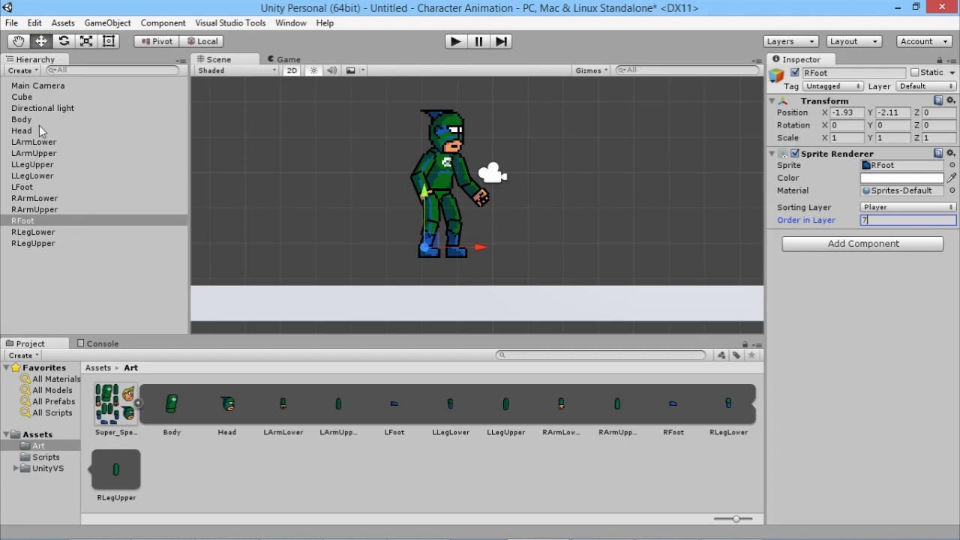
# - Set the right arm's order in layer to 8 for RArmUpper and 9 for RArmLower
pyautogui.click(42, 210)
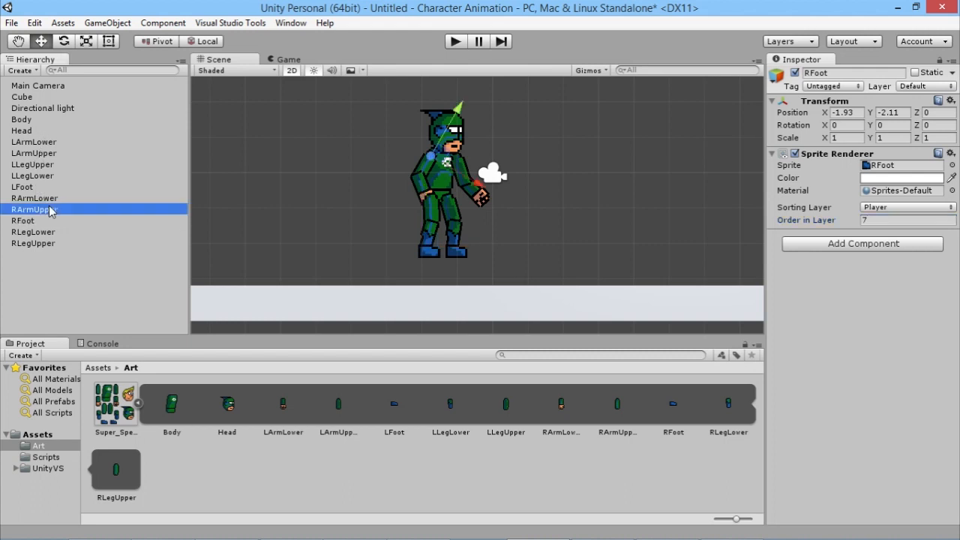
pyautogui.click(869, 219)
pyautogui.write('8')
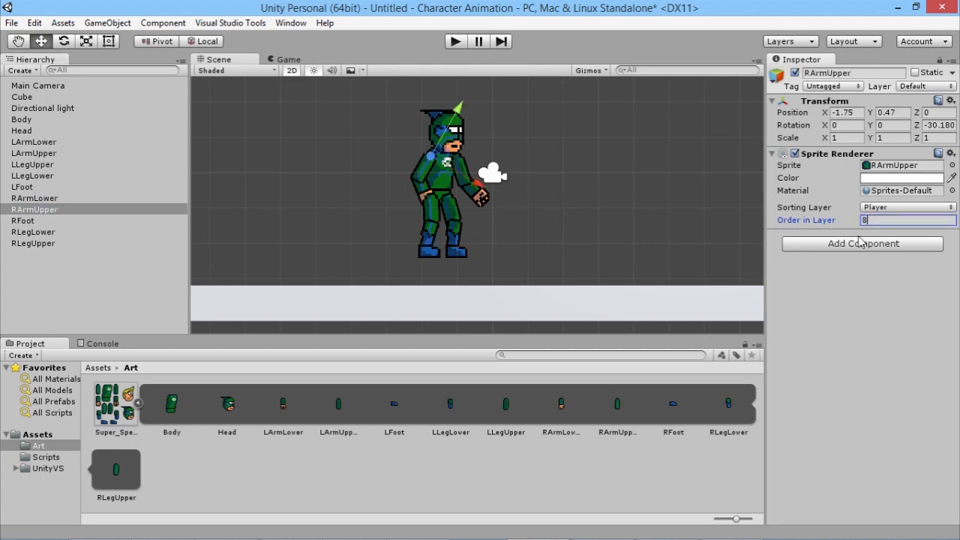
pyautogui.click(51, 199)
pyautogui.click(881, 219)
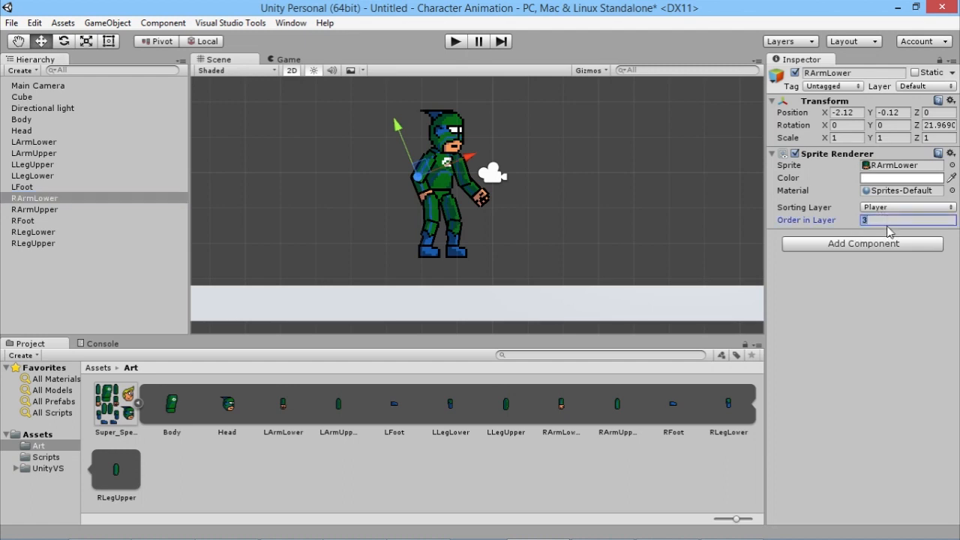
pyautogui.write('9')
pyautogui.click(466, 270)
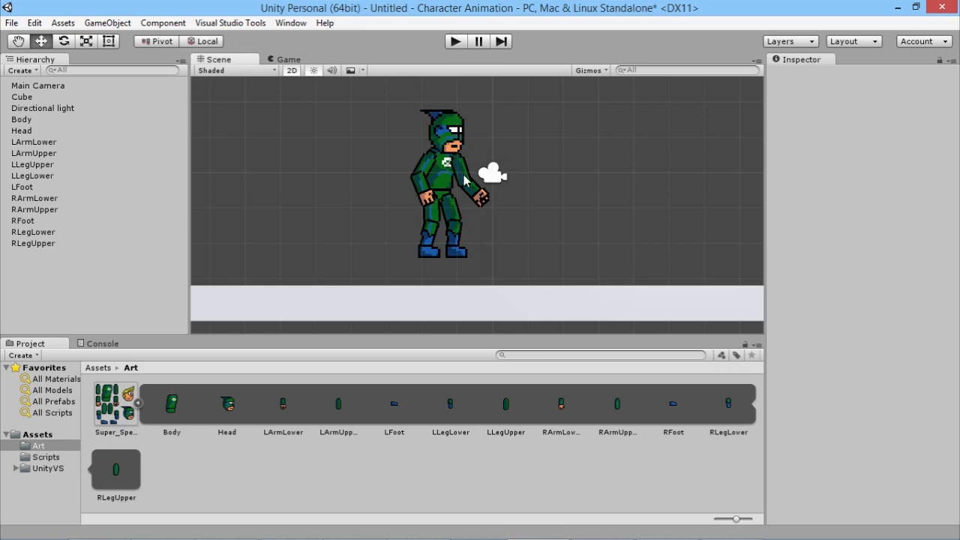
# - Set the left arm's order in layer to -2 for LArmUpper and -1 for LArmLower
pyautogui.click(38, 153)
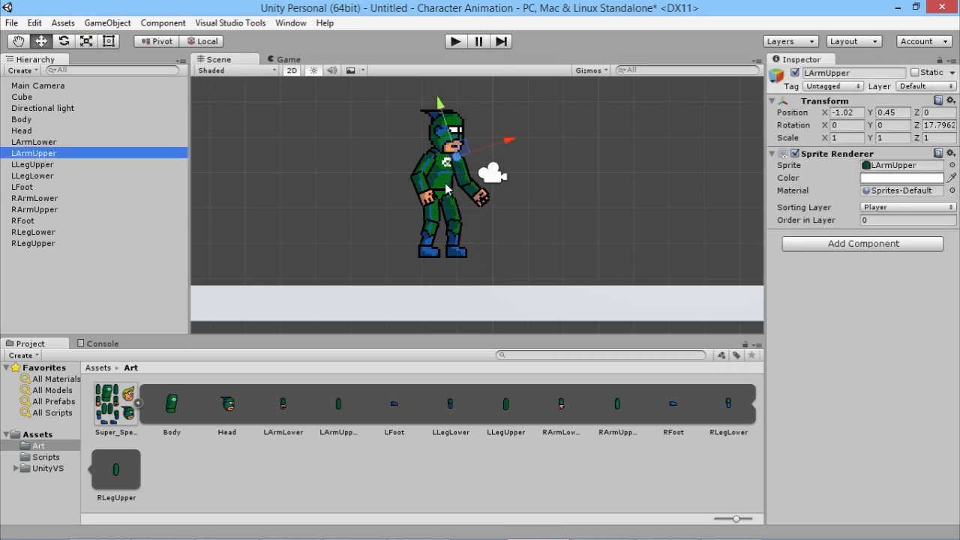
pyautogui.click(862, 220)
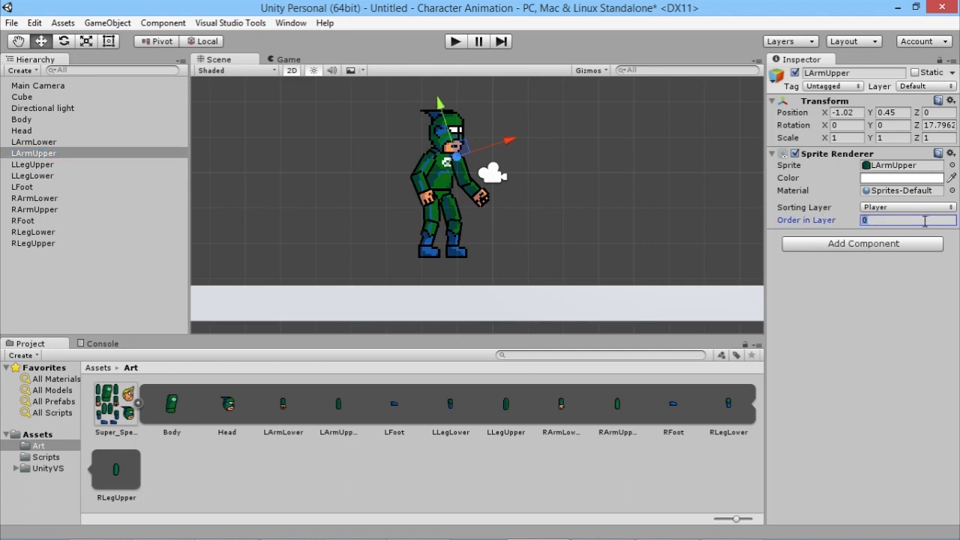
pyautogui.write('-1')
pyautogui.click(895, 212)
pyautogui.click(819, 219)
pyautogui.click(896, 221)
pyautogui.click(900, 222)
pyautogui.press('BackSpace')
pyautogui.write('2')
pyautogui.click(42, 141)
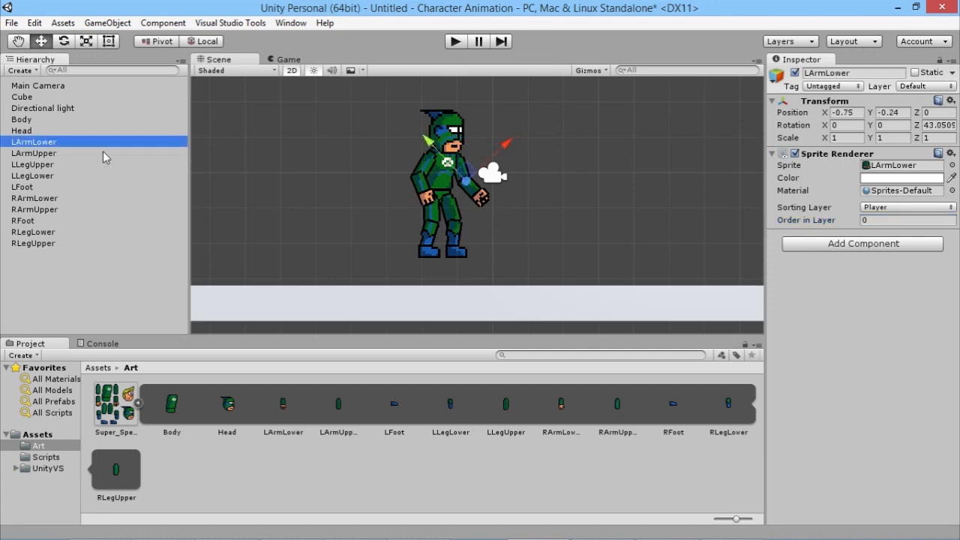
pyautogui.click(902, 220)
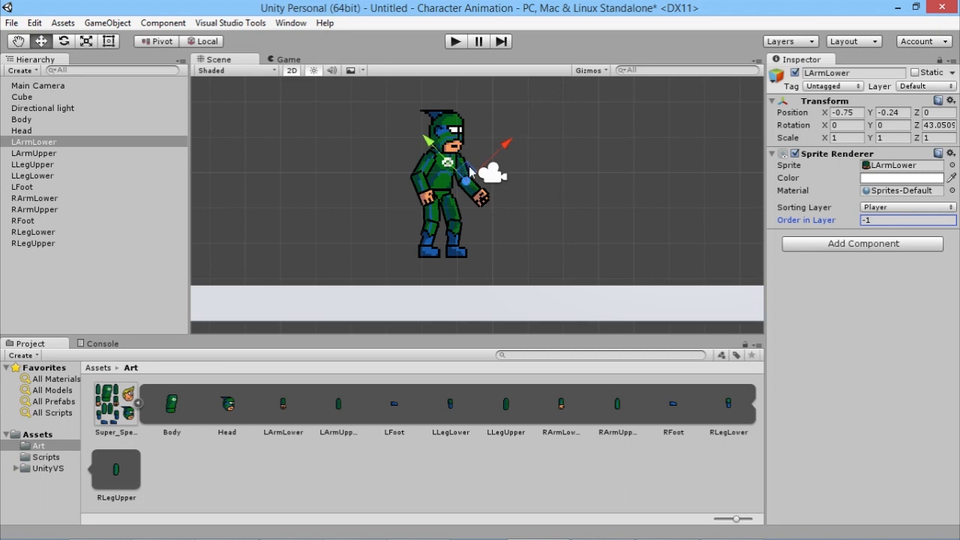
# - Rotate LArmLower slightly counterclockwise about the elbow to raise the left hand
pyautogui.moveTo(467, 188); pyautogui.dragTo(445, 171)
pyautogui.hotkey('ctrl', 'z')
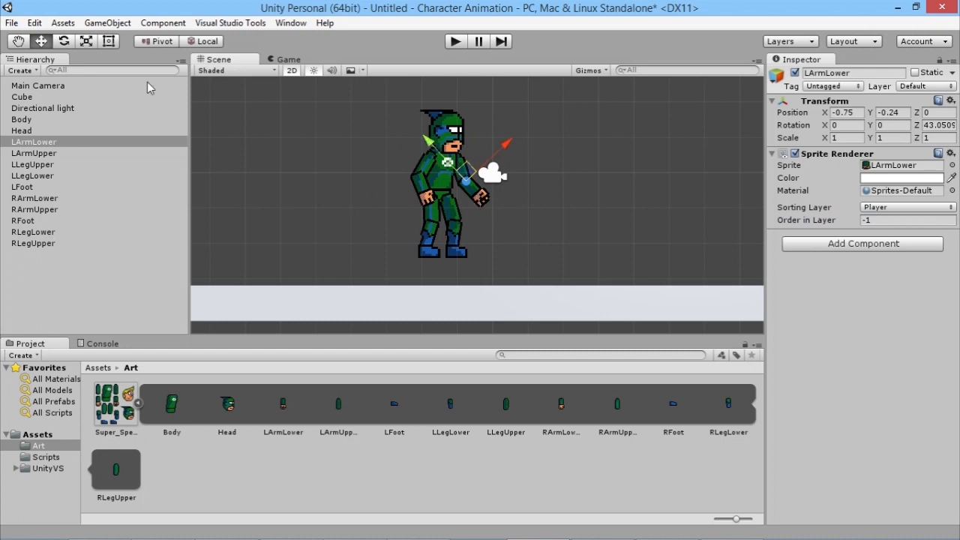
pyautogui.click(67, 43)
pyautogui.moveTo(526, 182); pyautogui.dragTo(516, 158)
# - Try rotating LArmUpper about the shoulder to raise it away from the body
pyautogui.click(37, 154)
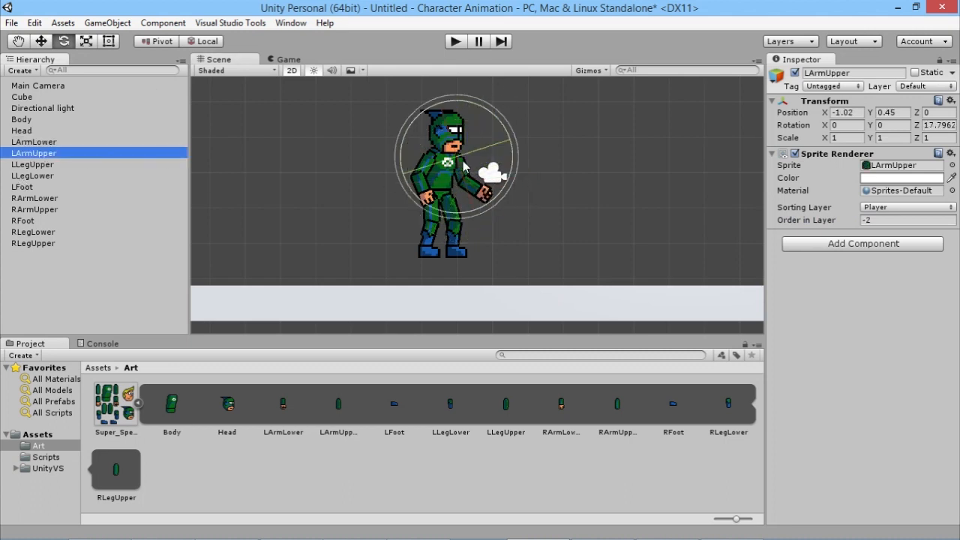
pyautogui.moveTo(515, 158); pyautogui.dragTo(471, 231)
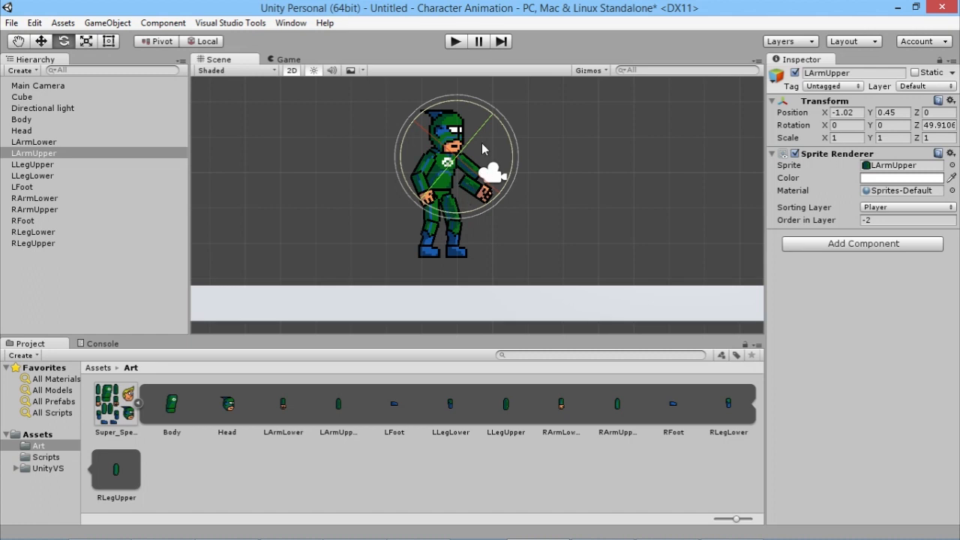
pyautogui.click(563, 238)
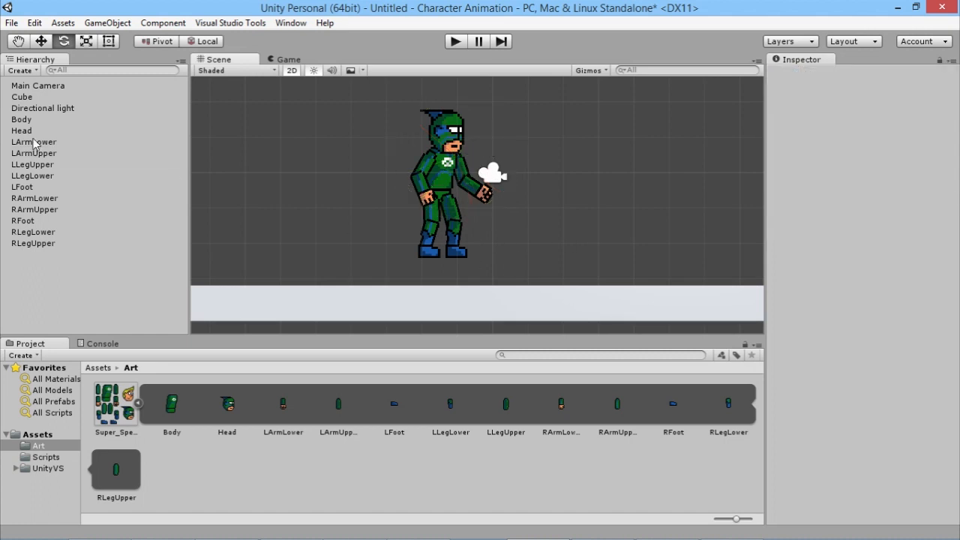
# - Create an empty game object in the scene and name it Player
pyautogui.click(46, 41)
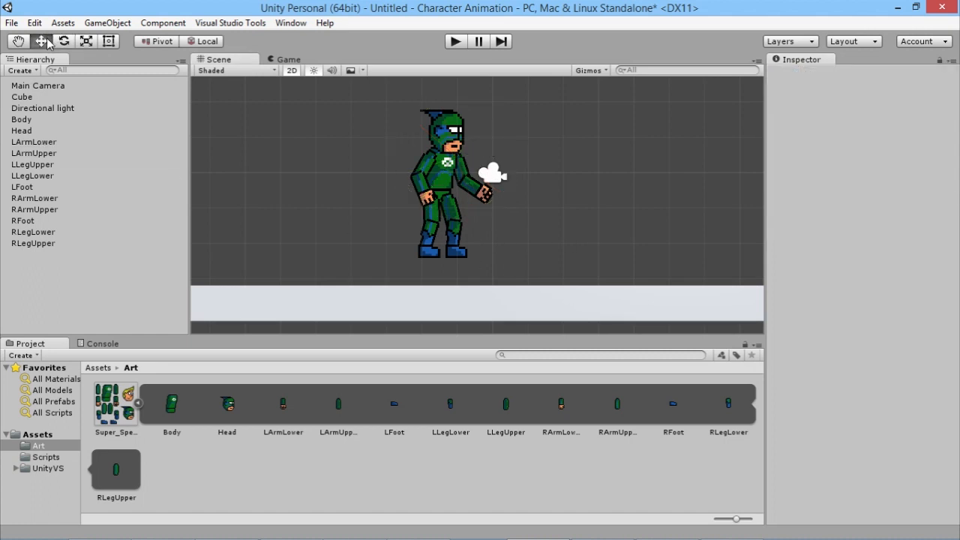
pyautogui.rightClick(45, 280)
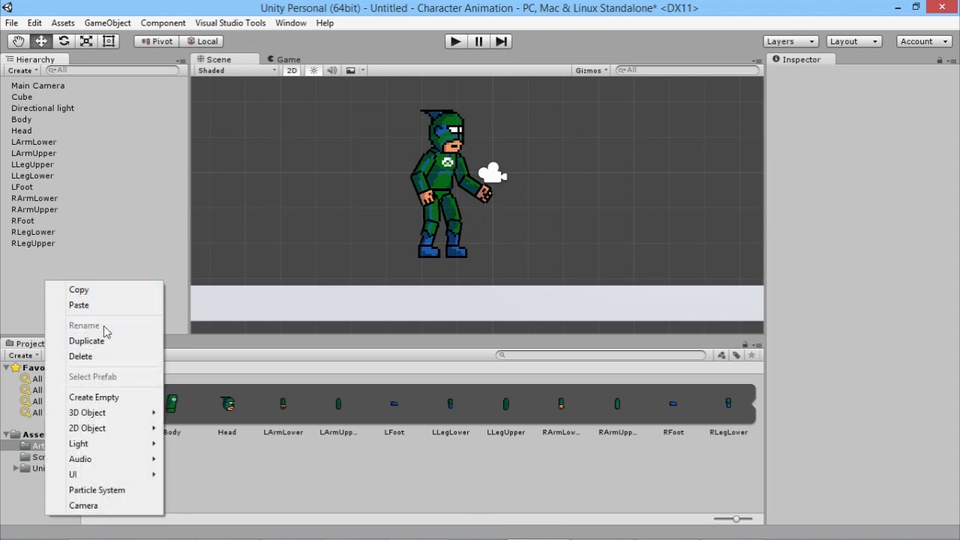
pyautogui.click(94, 397)
pyautogui.click(50, 256)
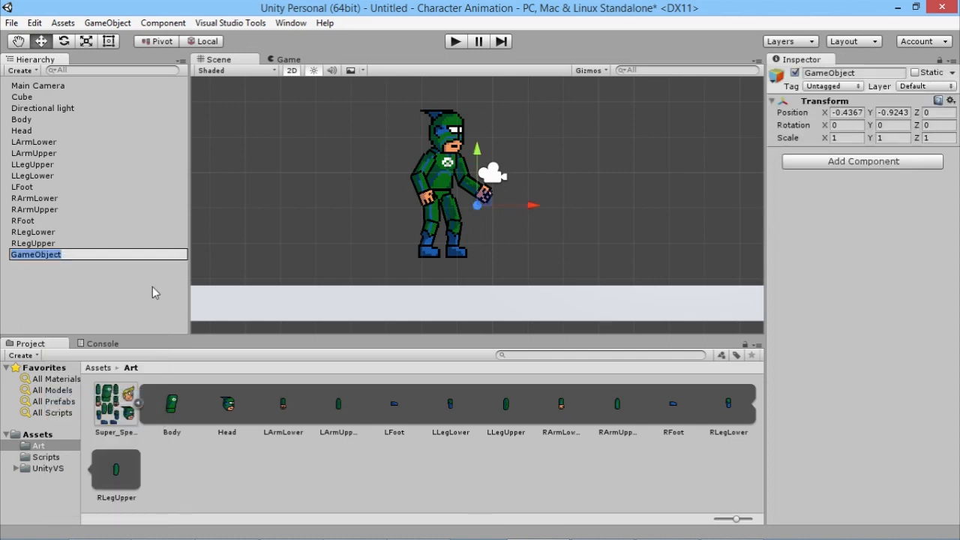
pyautogui.write('Player')
pyautogui.press('Return')
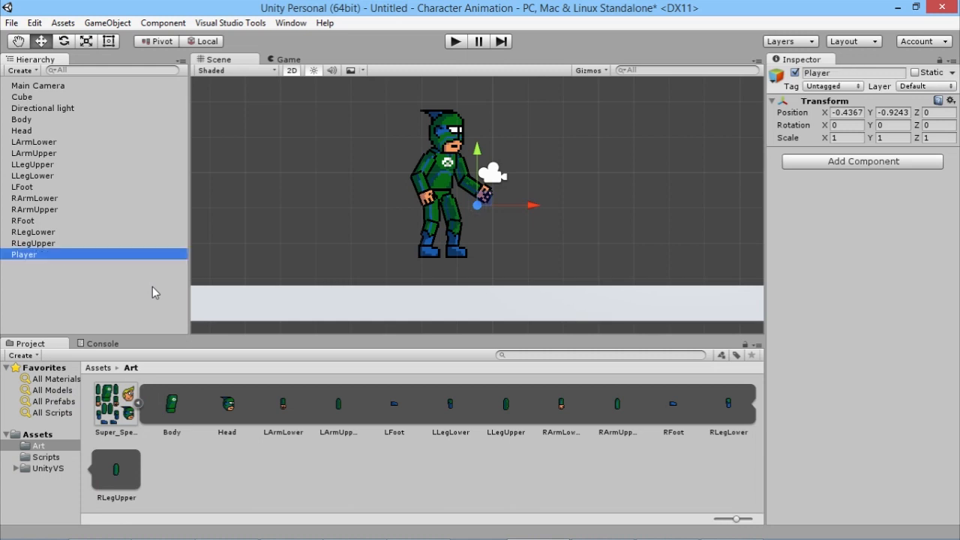
# - Make all body parts from Body to RLegUpper children of the Player object
pyautogui.click(45, 243)
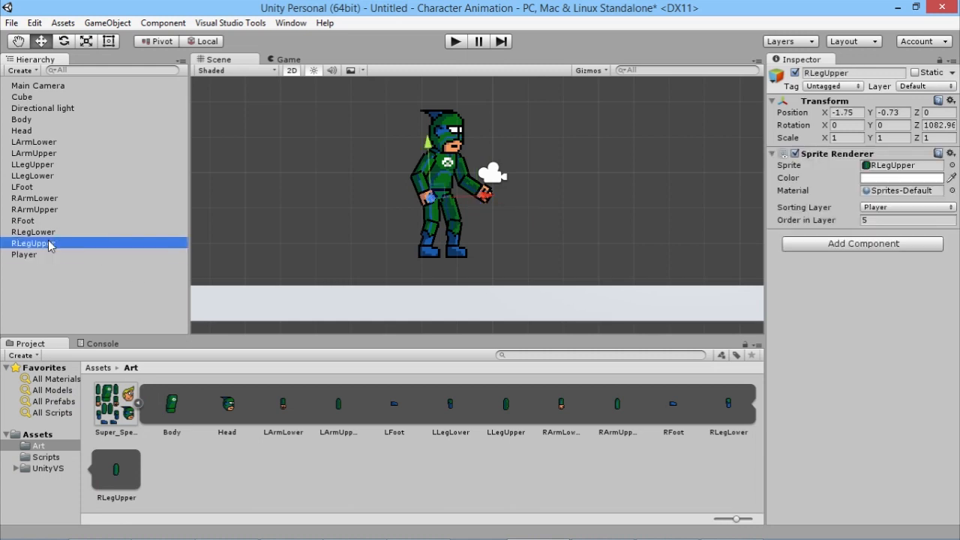
pyautogui.keyDown('shift'); pyautogui.click(36, 122); pyautogui.keyUp('shift')
pyautogui.moveTo(46, 245); pyautogui.dragTo(44, 253)
pyautogui.click(116, 266)
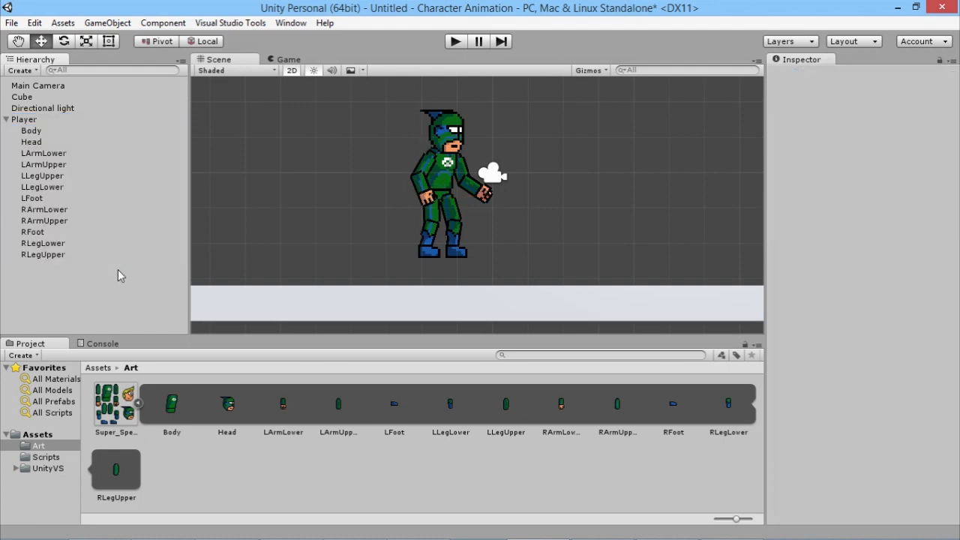
# - Collapse the Super_Speedo sprite sheet in the Art folder and leave the scene with no object selected
pyautogui.click(33, 131)
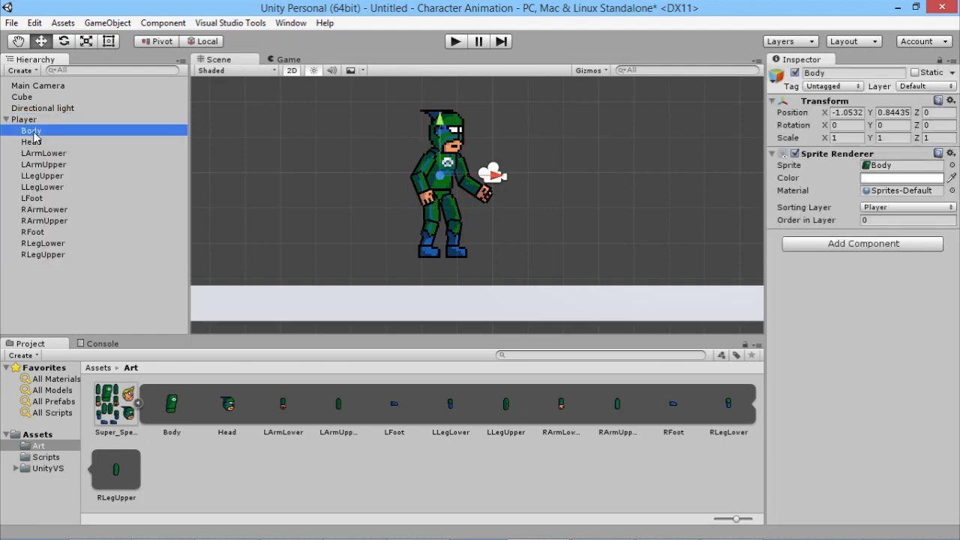
pyautogui.click(139, 404)
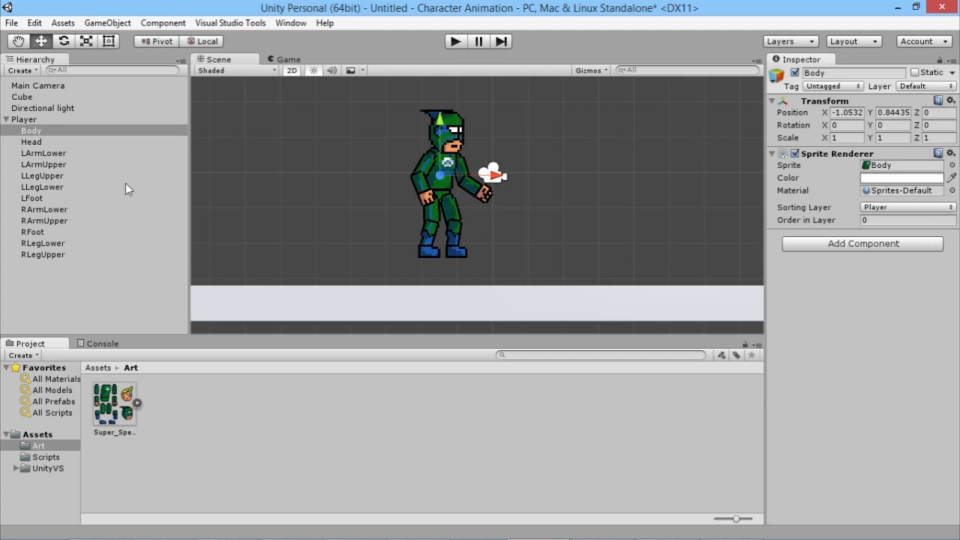
pyautogui.scroll(-10, 442, 161)
pyautogui.scroll(7, 490, 194)
pyautogui.moveTo(536, 173); pyautogui.dragTo(522, 188, button='middle')
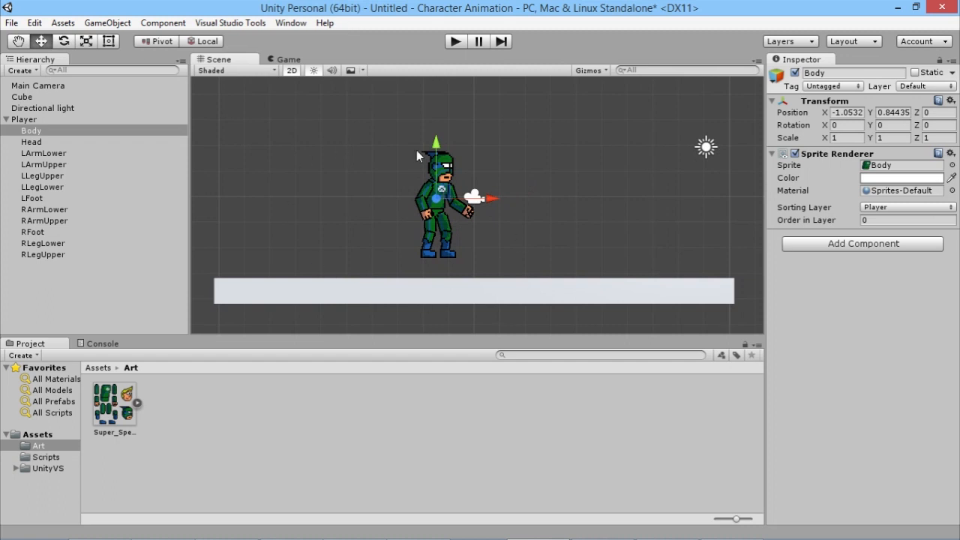
pyautogui.click(465, 213)
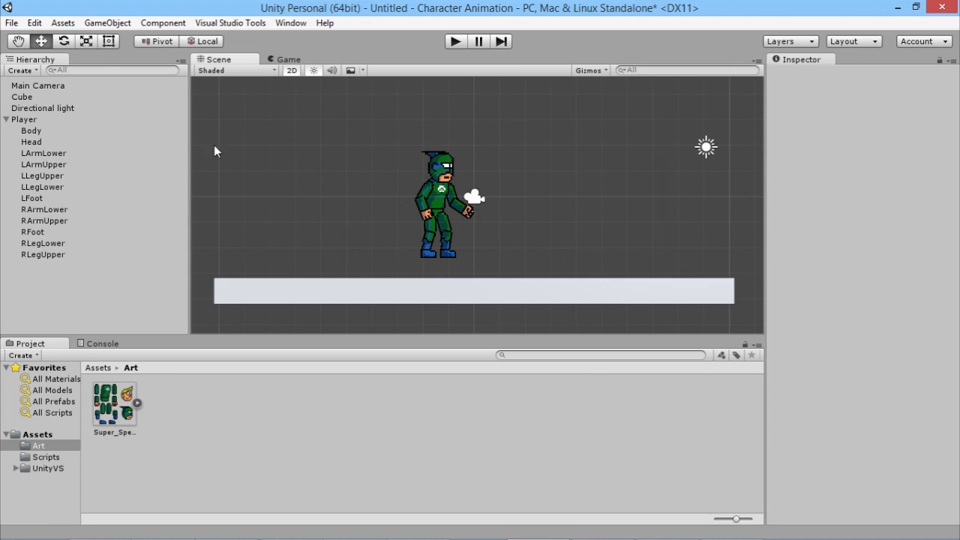
# - Move all body parts from Body to RLegUpper together so the character is centred on the Player object's pivot
pyautogui.click(30, 120)
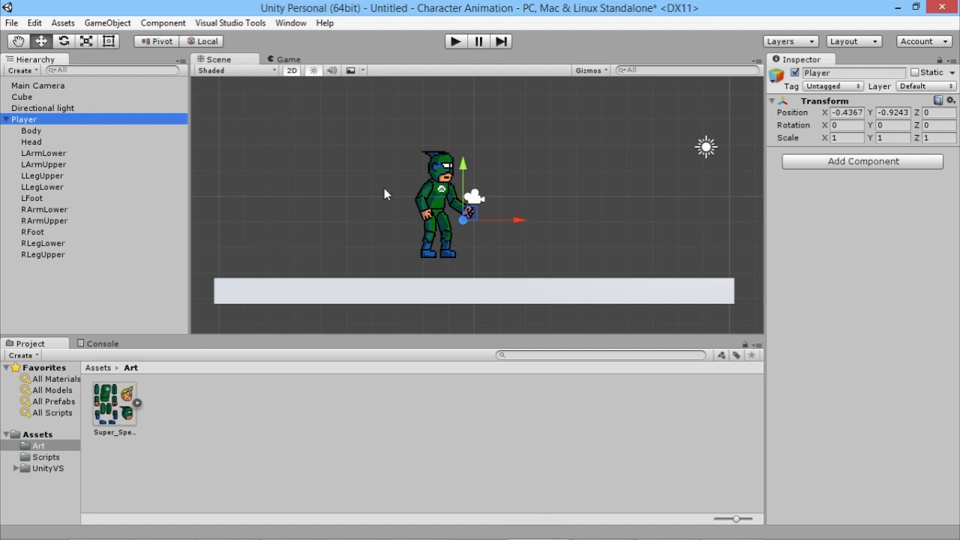
pyautogui.click(30, 131)
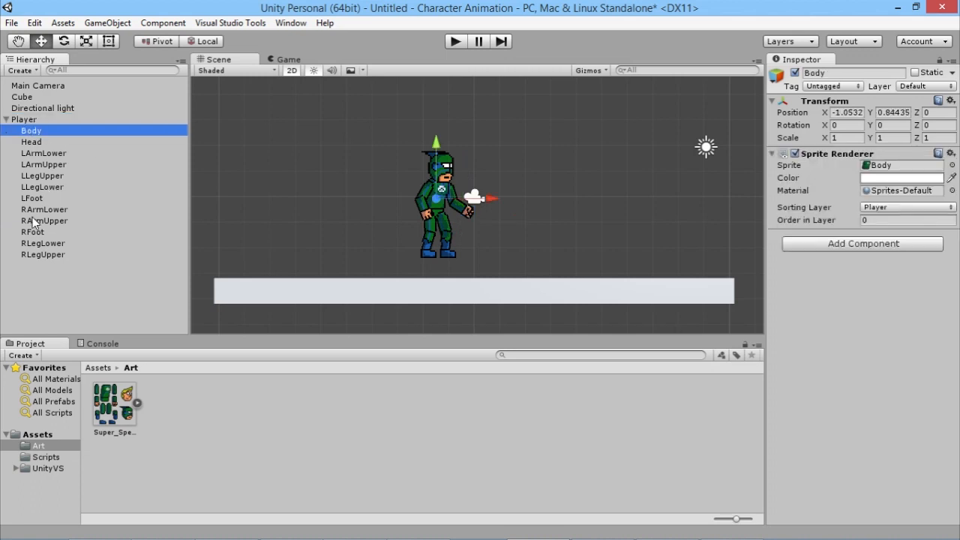
pyautogui.keyDown('shift'); pyautogui.click(41, 255); pyautogui.keyUp('shift')
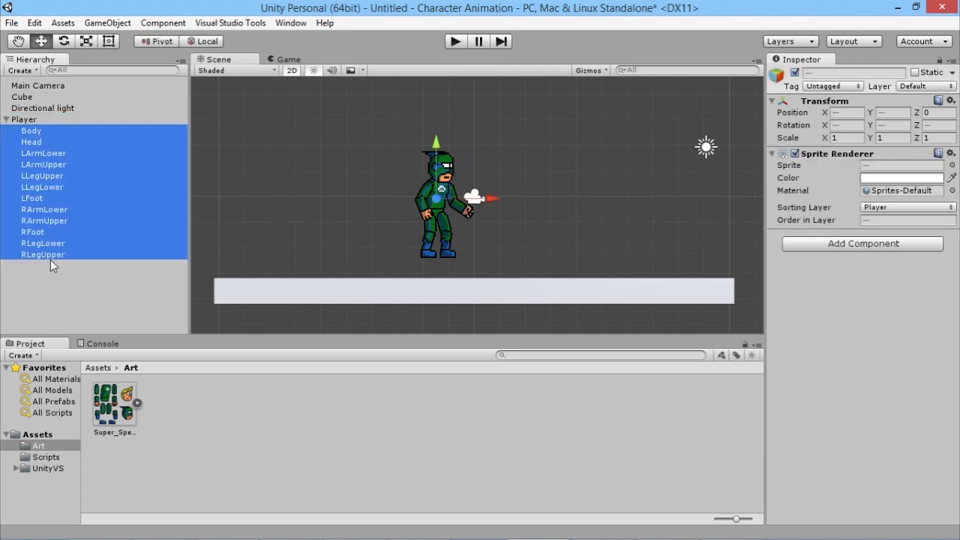
pyautogui.click(29, 119)
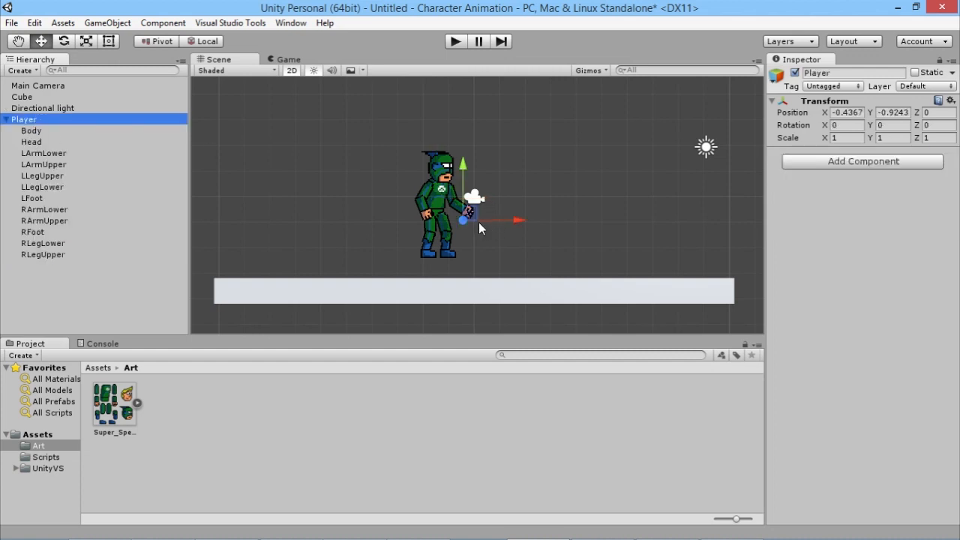
pyautogui.click(60, 129)
pyautogui.keyDown('shift'); pyautogui.click(55, 254); pyautogui.keyUp('shift')
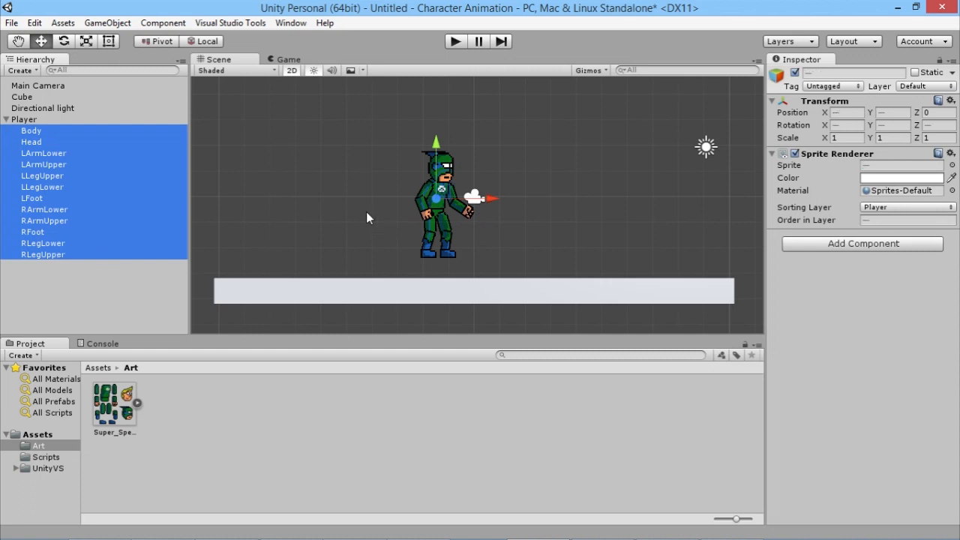
pyautogui.moveTo(445, 189); pyautogui.dragTo(471, 196)
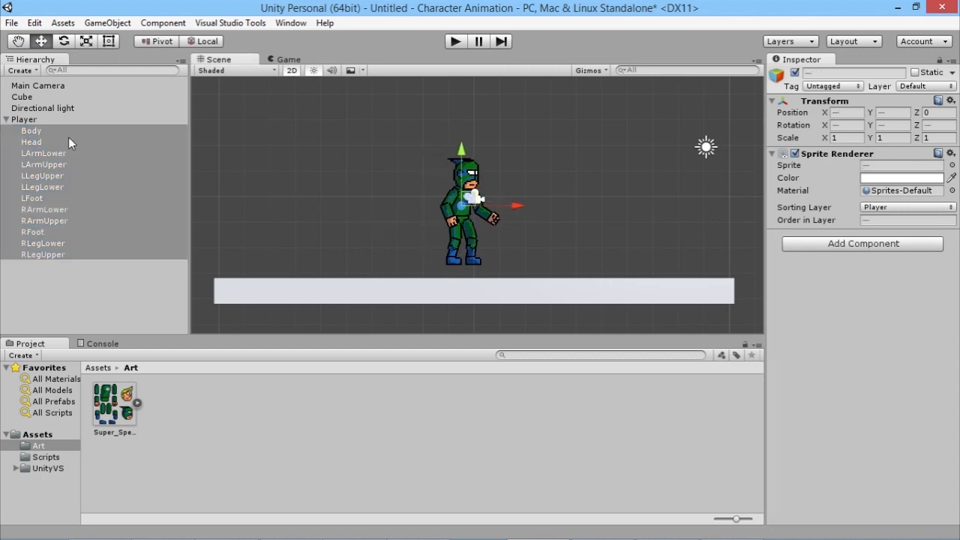
pyautogui.click(25, 119)
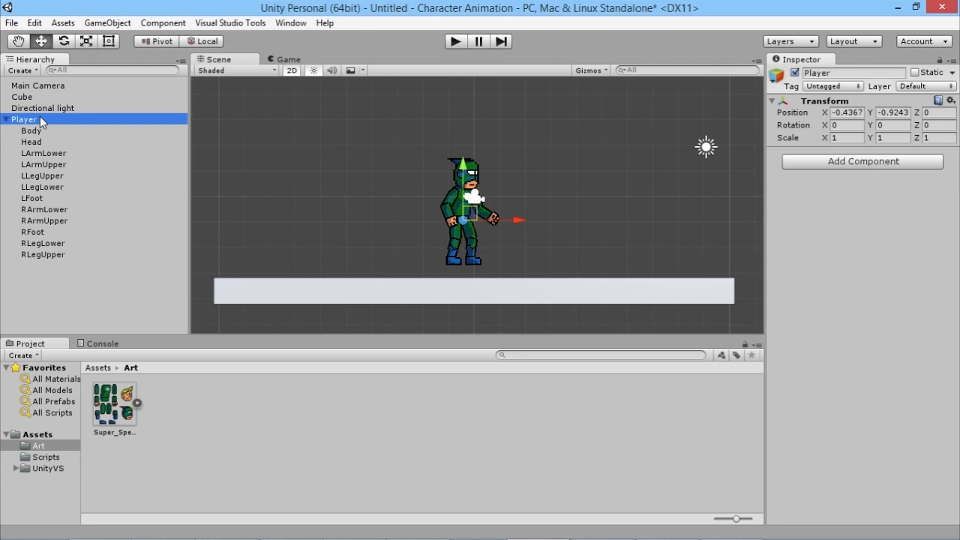
pyautogui.click(32, 132)
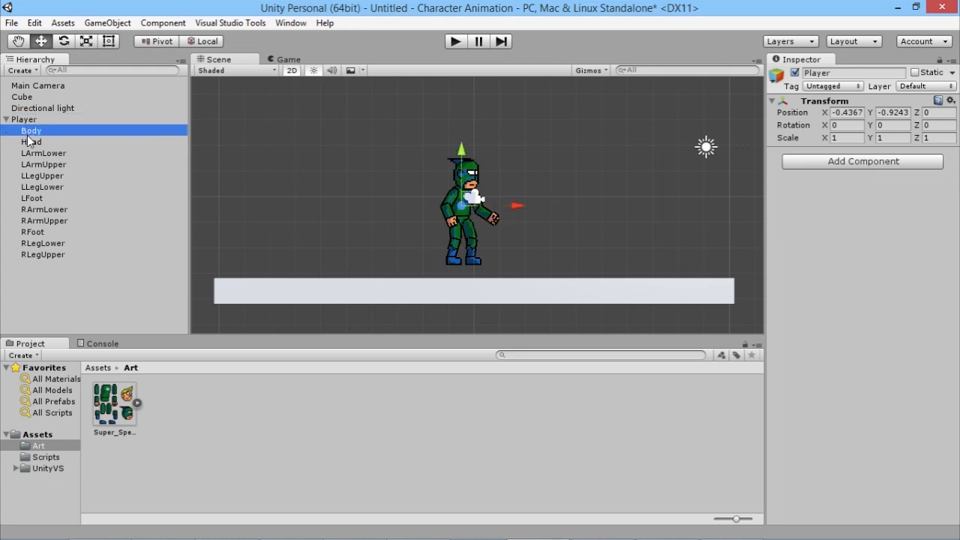
pyautogui.keyDown('shift'); pyautogui.click(66, 254); pyautogui.keyUp('shift')
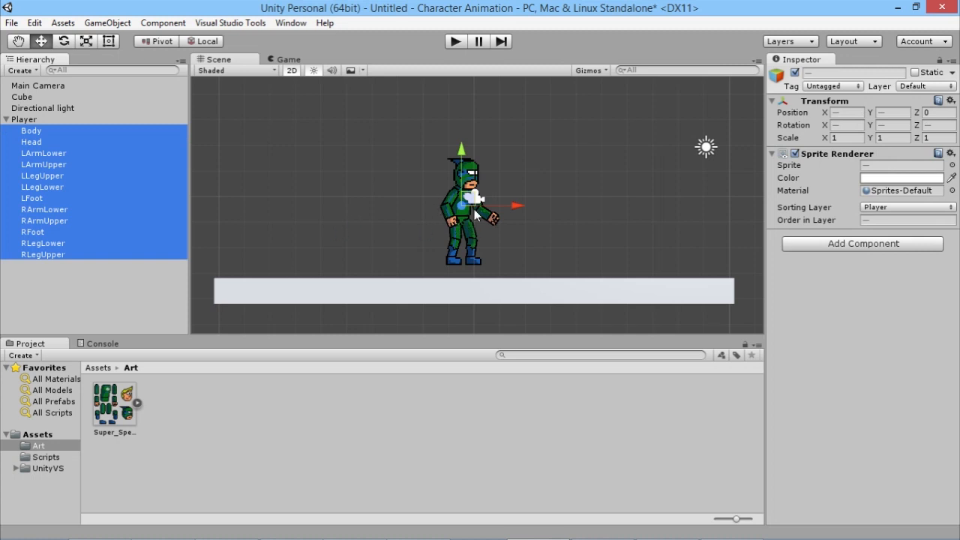
pyautogui.scroll(3, 487, 194)
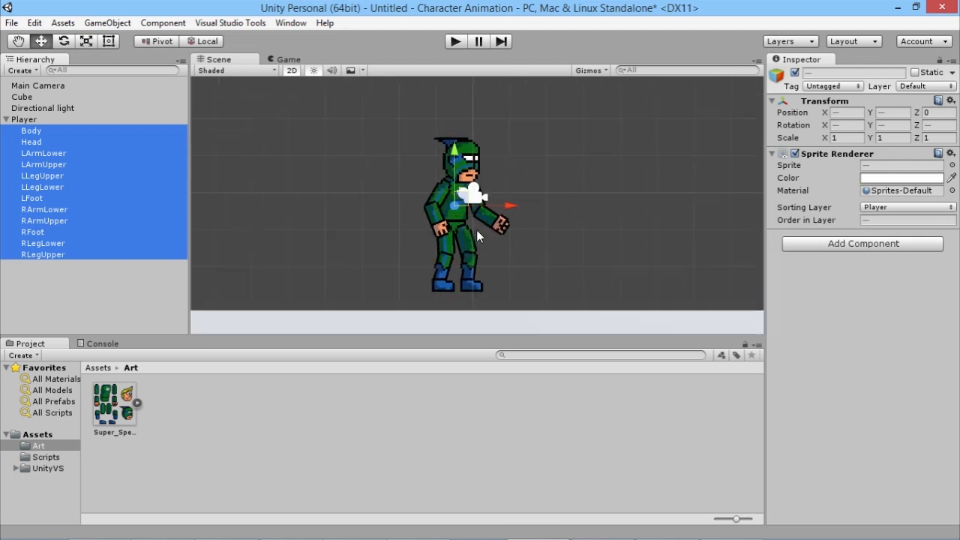
# - Move the whole Player object left along the platform to about X -5.77, Y -0.45
pyautogui.click(27, 122)
pyautogui.moveTo(454, 214); pyautogui.dragTo(371, 214)
pyautogui.moveTo(473, 222); pyautogui.dragTo(568, 223, button='middle')
pyautogui.moveTo(476, 222); pyautogui.dragTo(368, 212)
# - Make Head a child of Body, and nest LArmLower and RArmLower under their matching upper arms
pyautogui.click(36, 132)
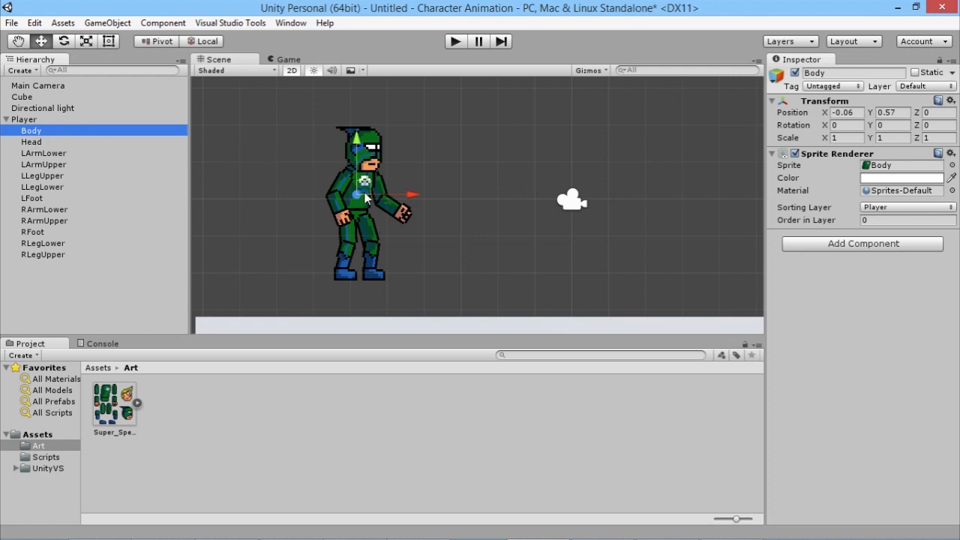
pyautogui.moveTo(33, 143); pyautogui.dragTo(34, 132)
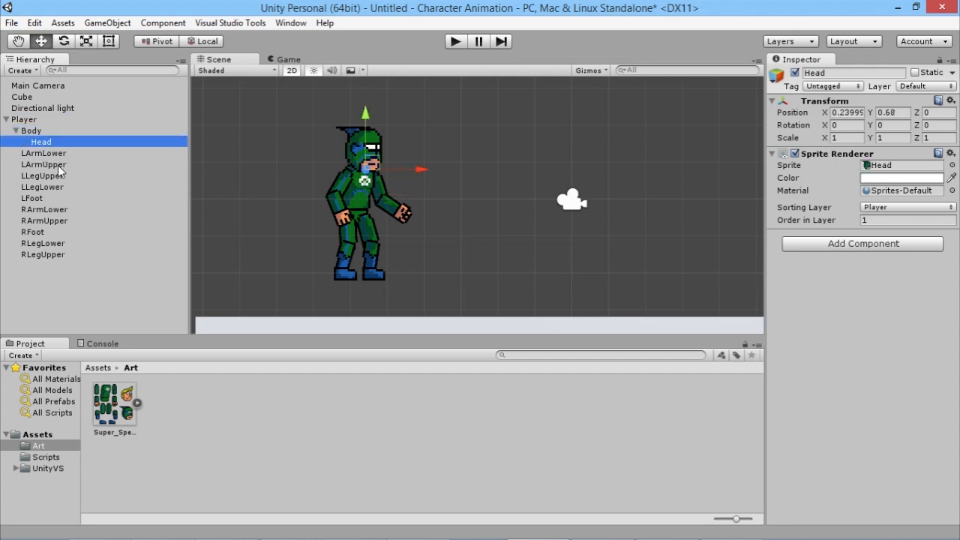
pyautogui.click(59, 156)
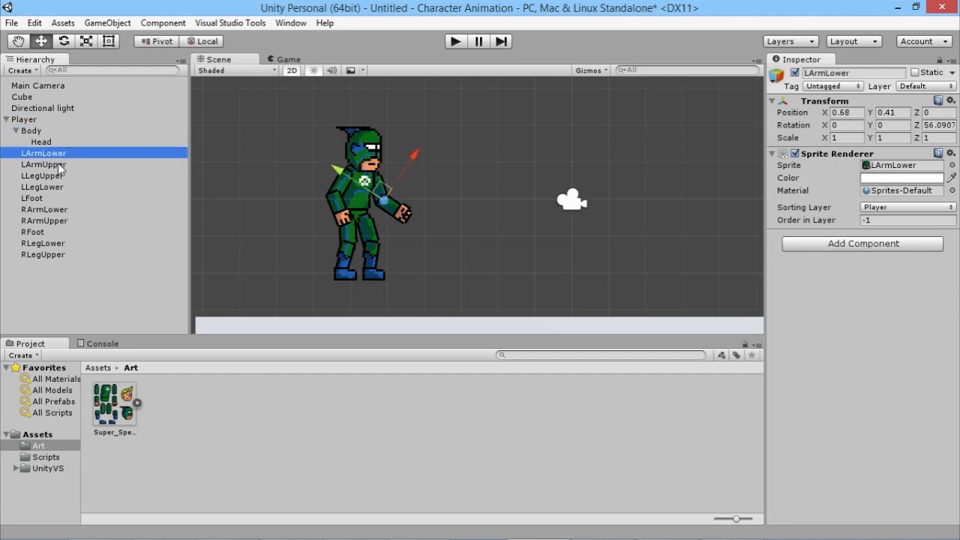
pyautogui.moveTo(58, 166)
pyautogui.mouseDown()
pyautogui.moveTo(60, 156)
pyautogui.moveTo(61, 167)
pyautogui.mouseUp()
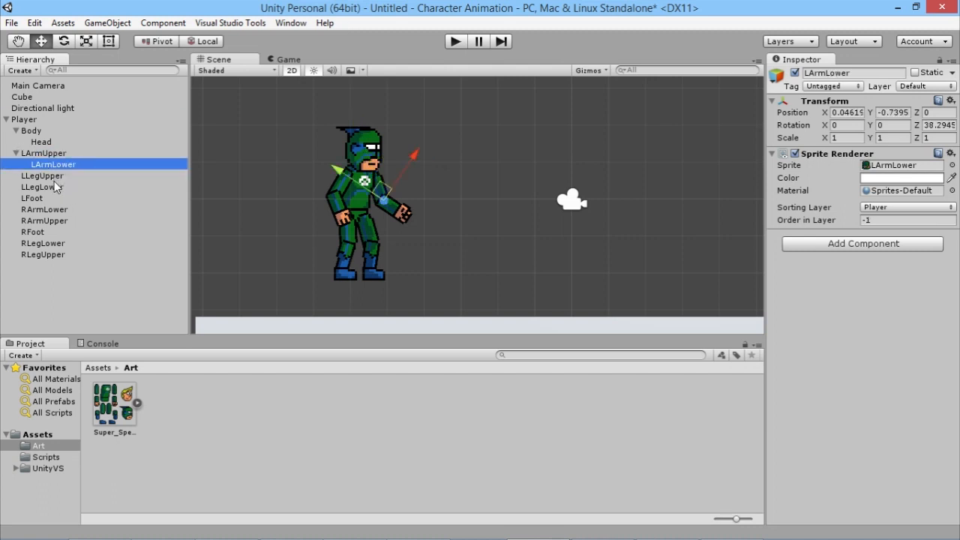
pyautogui.click(54, 221)
pyautogui.moveTo(54, 210); pyautogui.dragTo(59, 224)
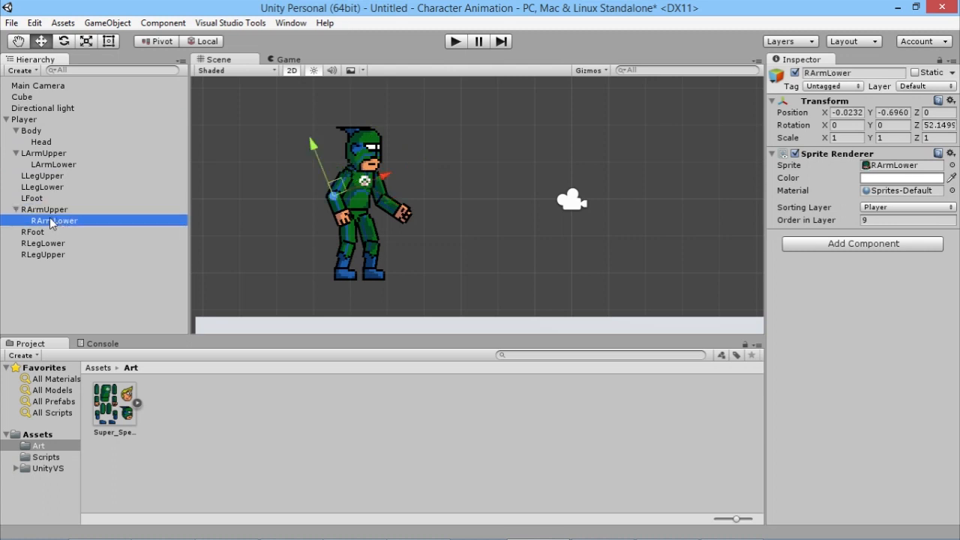
# - Make LArmUpper and RArmUpper, with their lower arms, children of Body
pyautogui.click(55, 155)
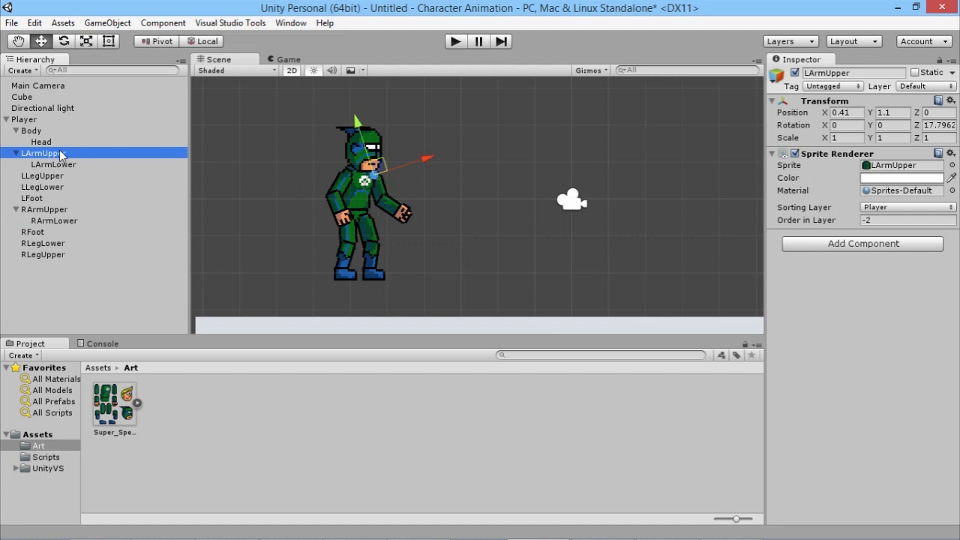
pyautogui.moveTo(47, 154); pyautogui.dragTo(38, 132)
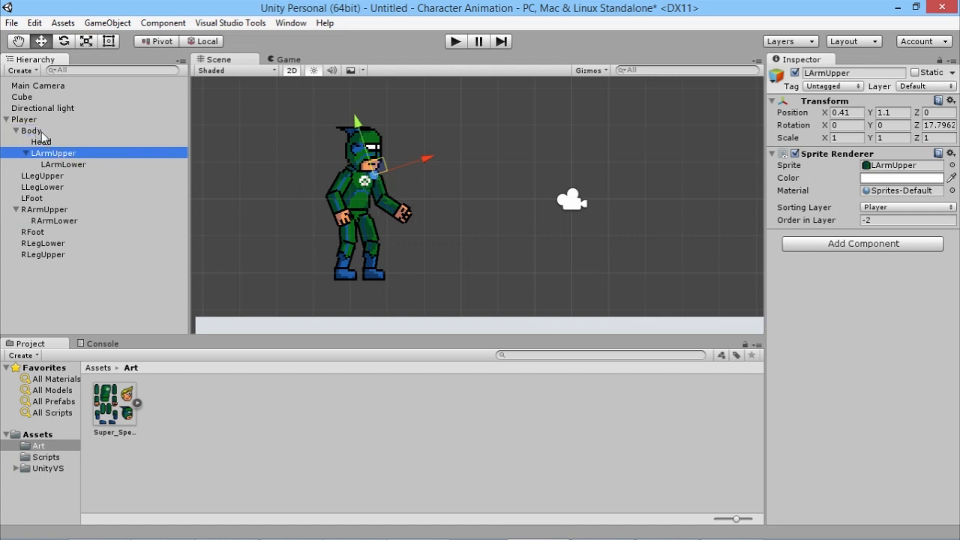
pyautogui.moveTo(43, 209); pyautogui.dragTo(42, 142)
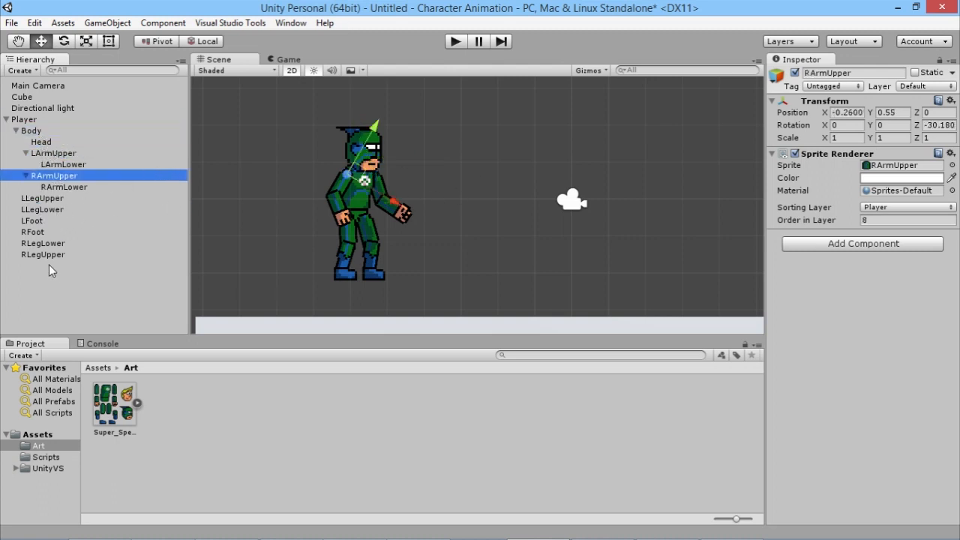
# - Nest each foot under its lower leg and each lower leg under its upper leg, with both upper legs under Body
pyautogui.click(36, 220)
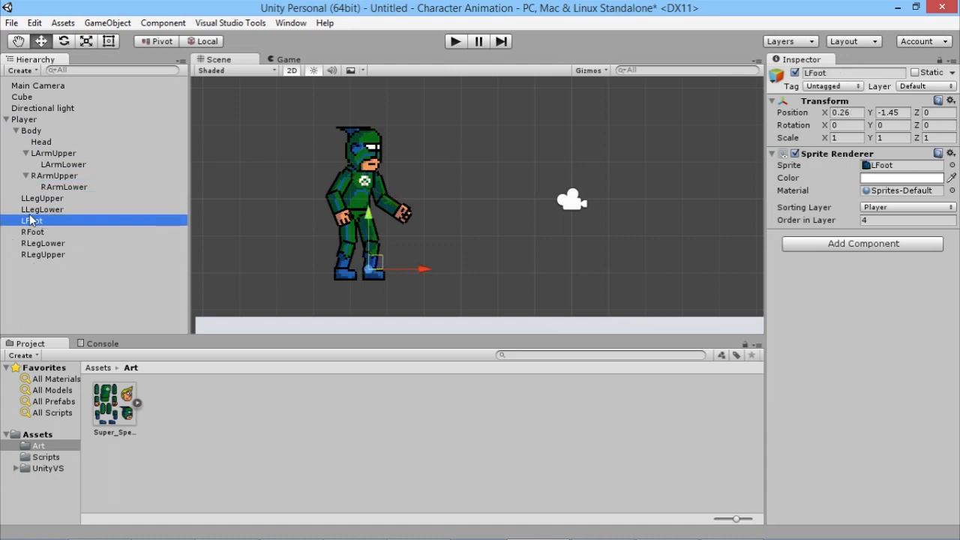
pyautogui.moveTo(36, 223); pyautogui.dragTo(47, 213)
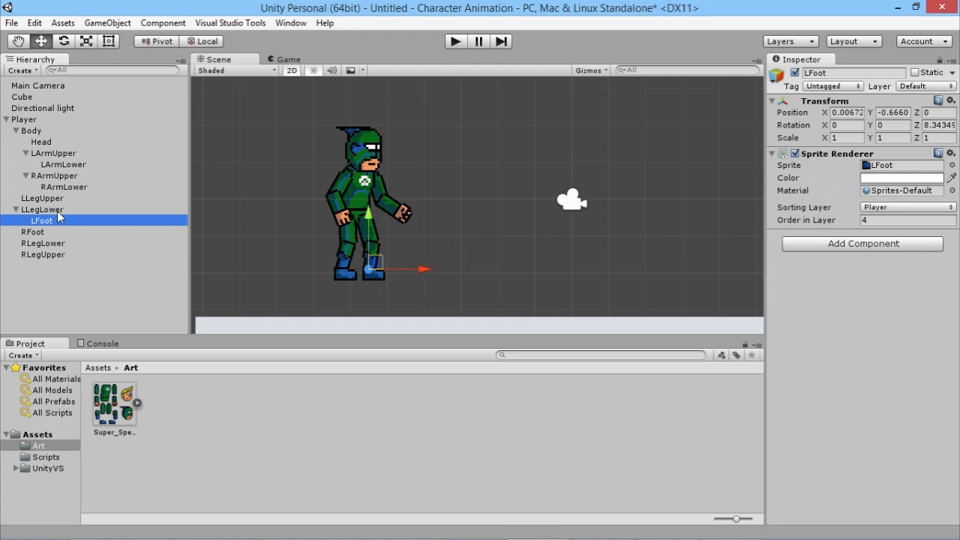
pyautogui.moveTo(51, 210); pyautogui.dragTo(45, 132)
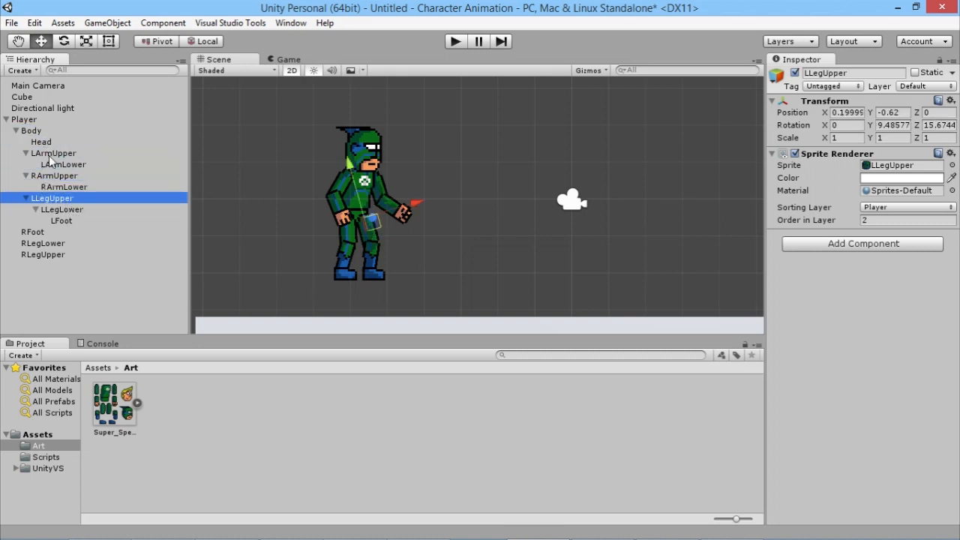
pyautogui.moveTo(36, 233); pyautogui.dragTo(41, 134)
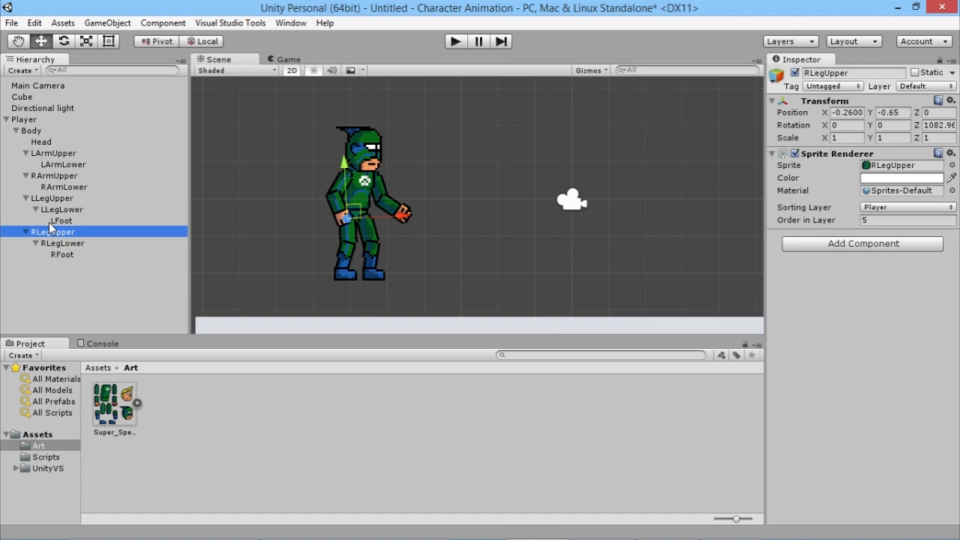
# - Rotate LArmUpper and LArmLower so the left arm extends straight forward at shoulder height
pyautogui.press('e')
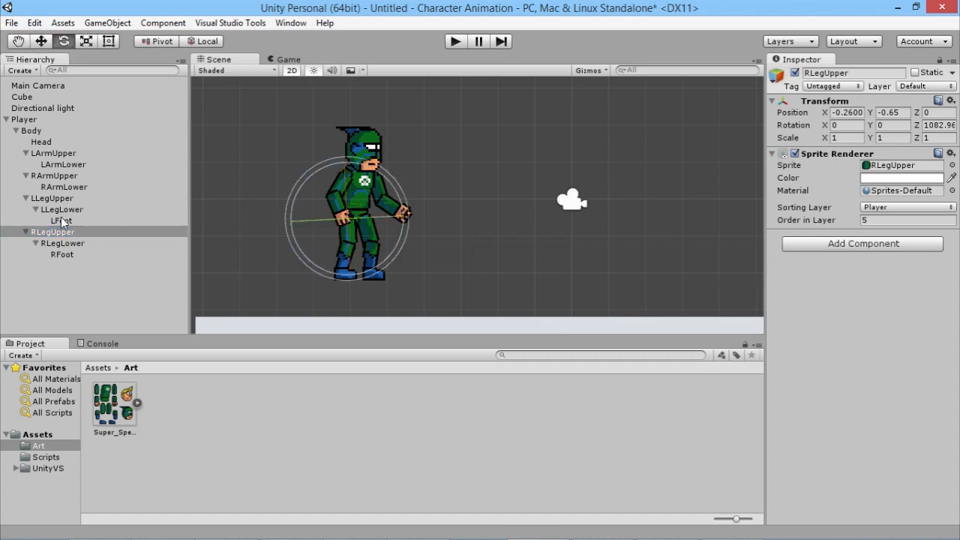
pyautogui.click(54, 153)
pyautogui.moveTo(434, 180); pyautogui.dragTo(372, 55)
pyautogui.click(79, 163)
pyautogui.moveTo(437, 135); pyautogui.dragTo(433, 221)
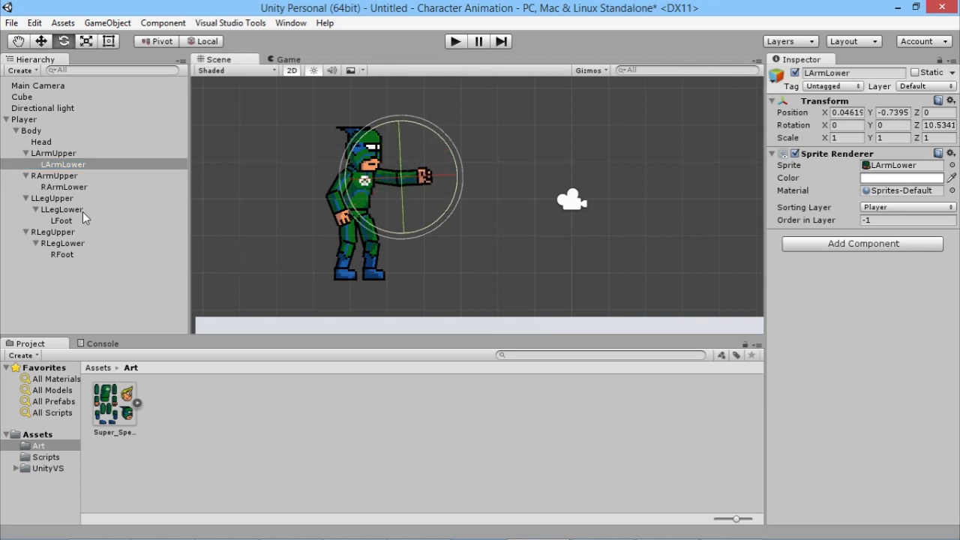
# - Rotate RLegUpper, RLegLower and RFoot so the right leg swings back with a bent knee in a running pose
pyautogui.click(60, 233)
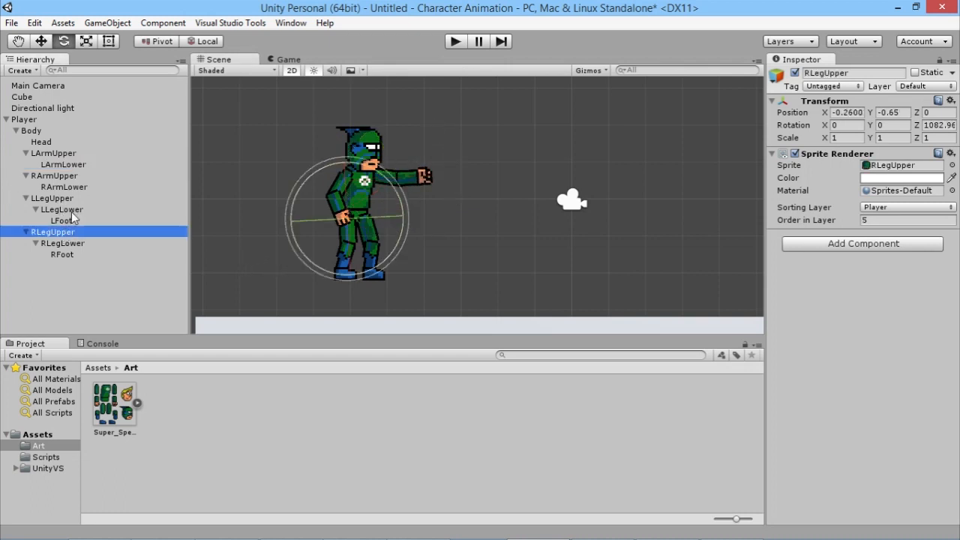
pyautogui.moveTo(408, 248); pyautogui.dragTo(449, 270)
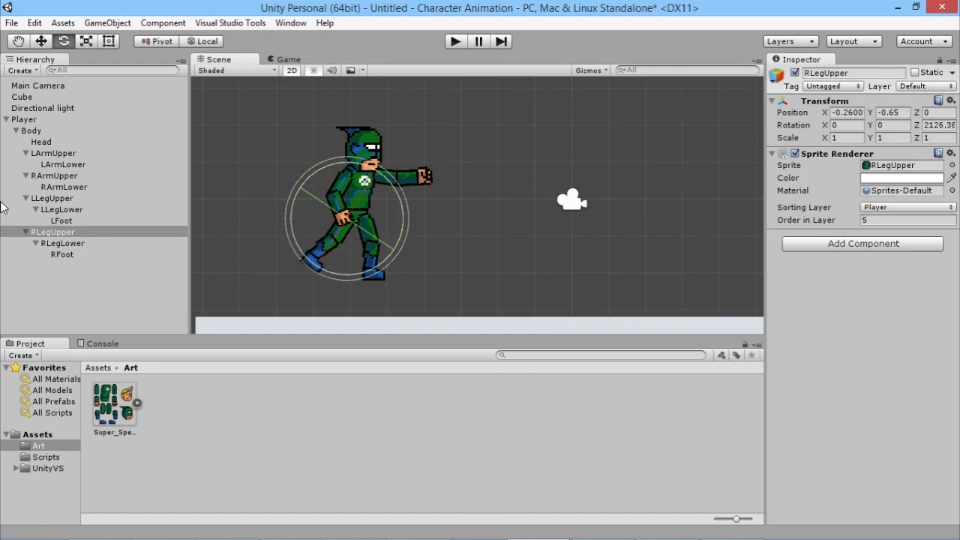
pyautogui.click(63, 243)
pyautogui.moveTo(388, 235); pyautogui.dragTo(368, 293)
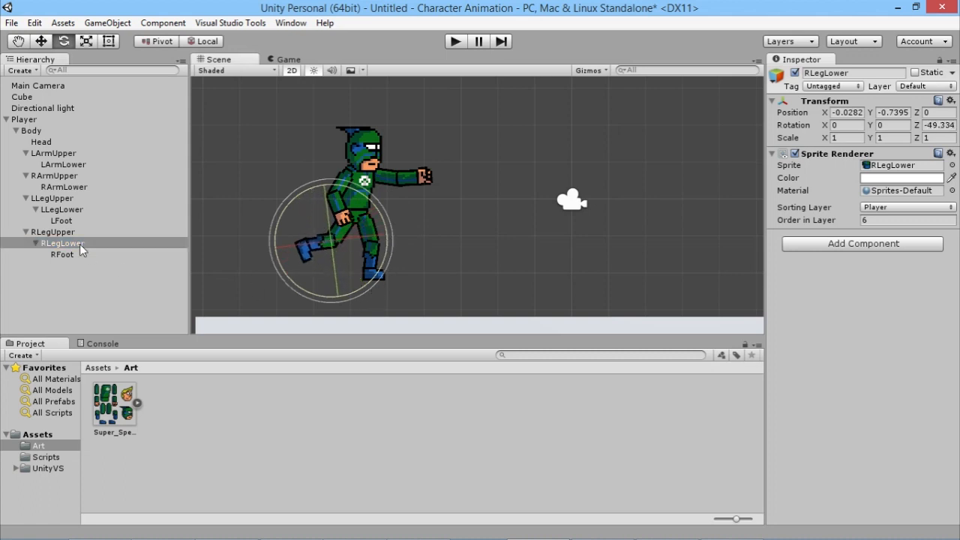
pyautogui.click(62, 254)
pyautogui.moveTo(356, 242); pyautogui.dragTo(277, 248)
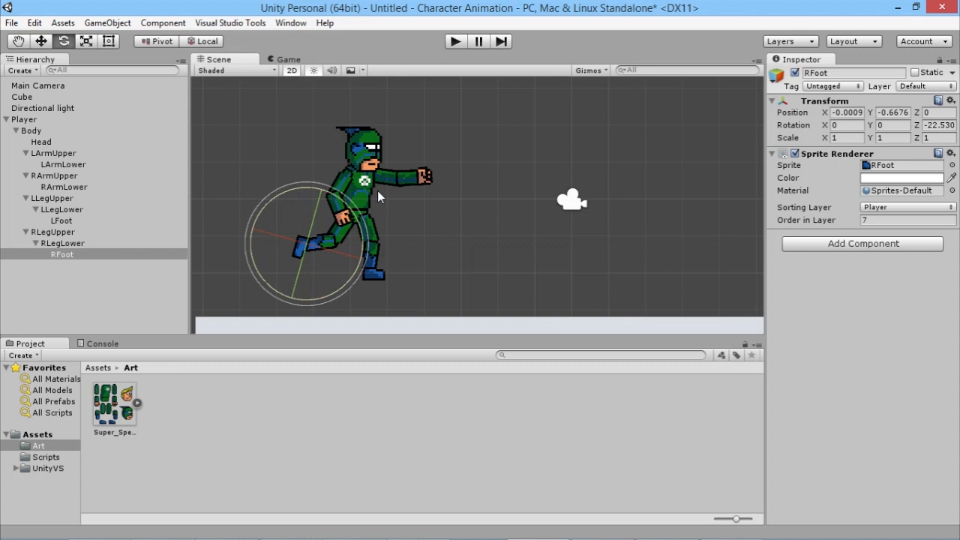
# - Add a Rigidbody 2D component to the Player object
pyautogui.scroll(-3, 382, 195)
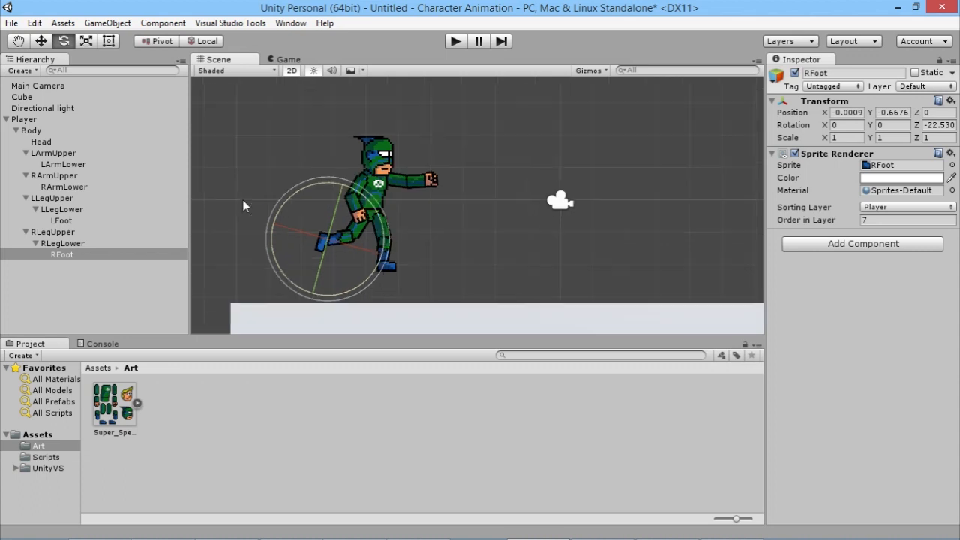
pyautogui.click(459, 227)
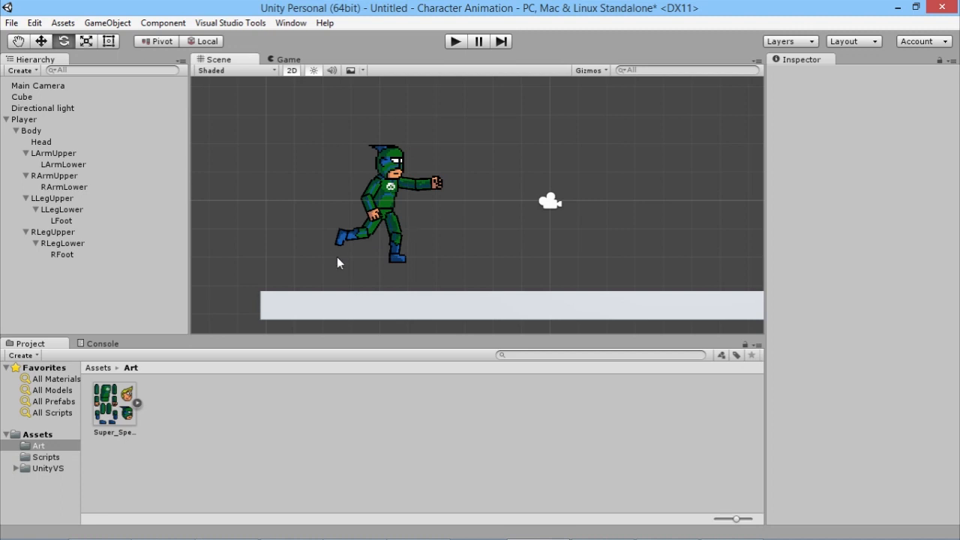
pyautogui.click(32, 122)
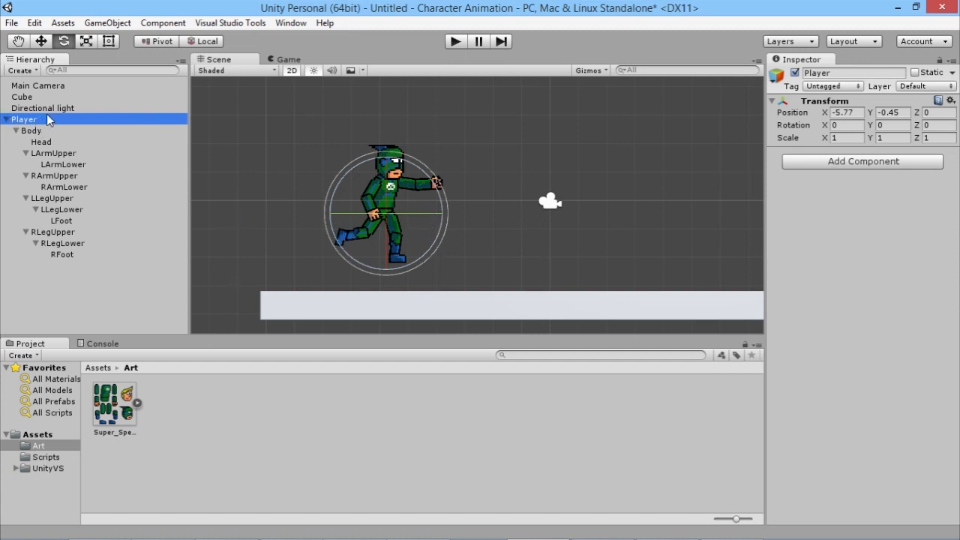
pyautogui.click(45, 41)
pyautogui.click(68, 118)
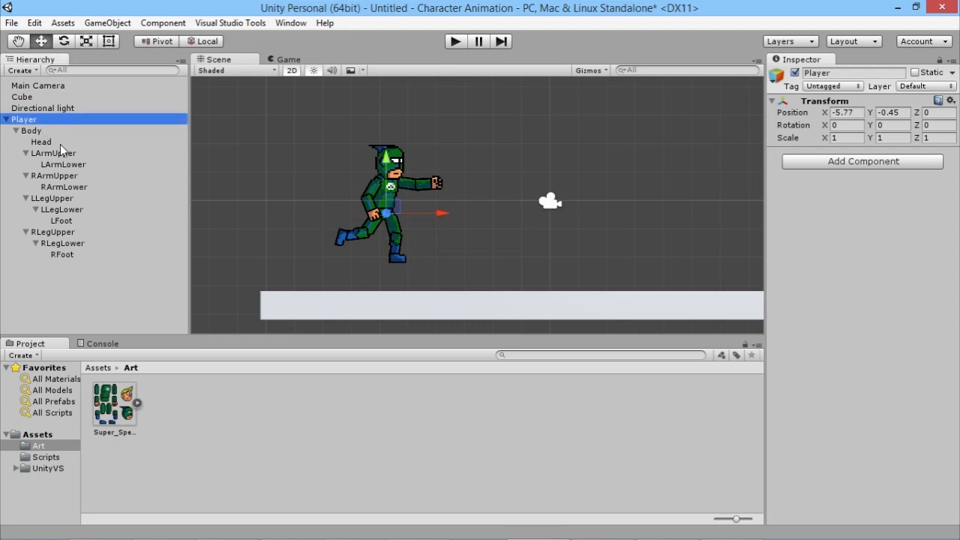
pyautogui.click(46, 117)
pyautogui.click(863, 204)
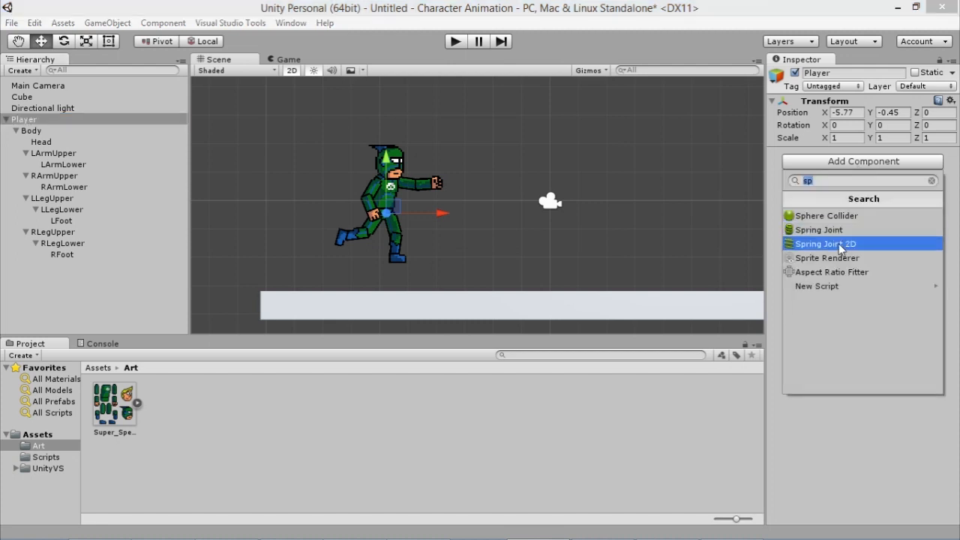
pyautogui.write('rigid')
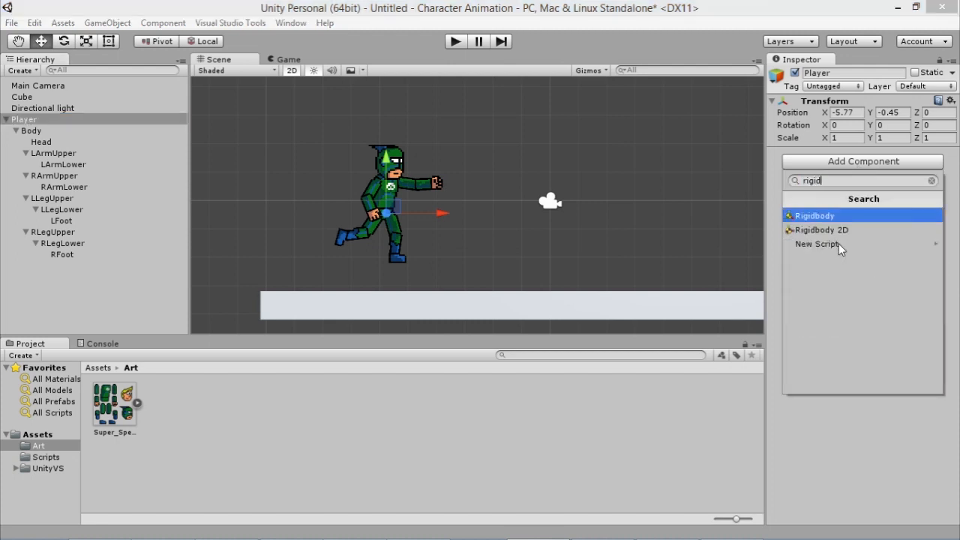
pyautogui.press('Down')
pyautogui.press('Return')
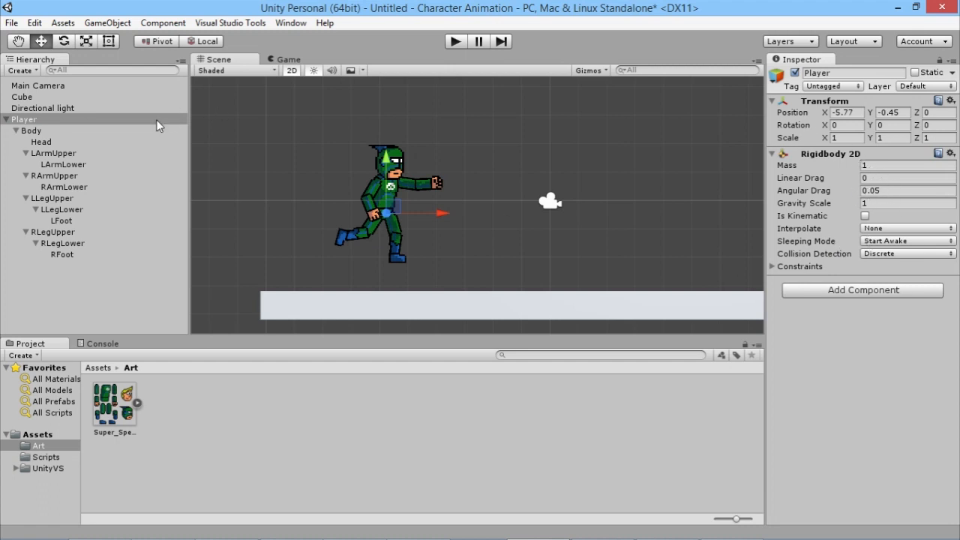
# - Add a Box Collider 2D component to Player
pyautogui.click(863, 292)
pyautogui.write('box')
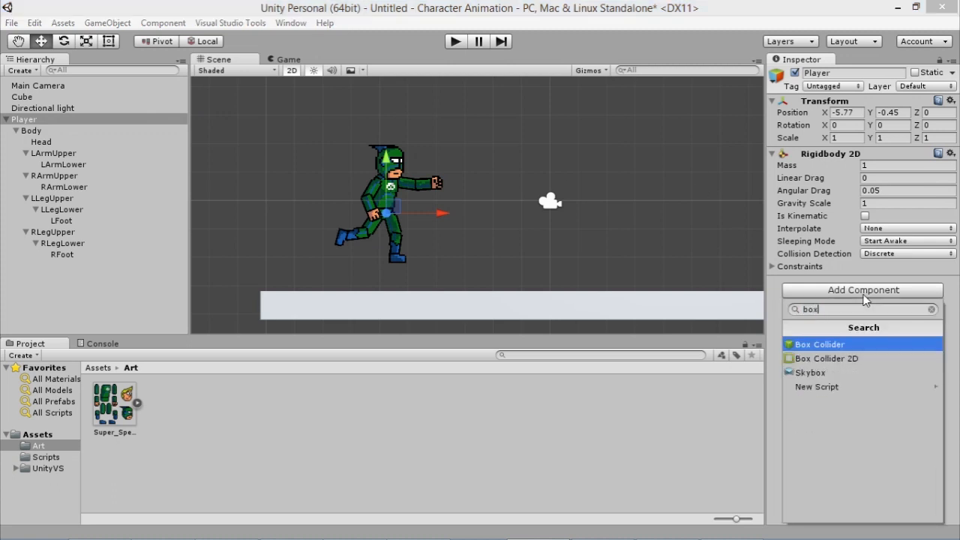
pyautogui.press('Down')
pyautogui.press('Return')
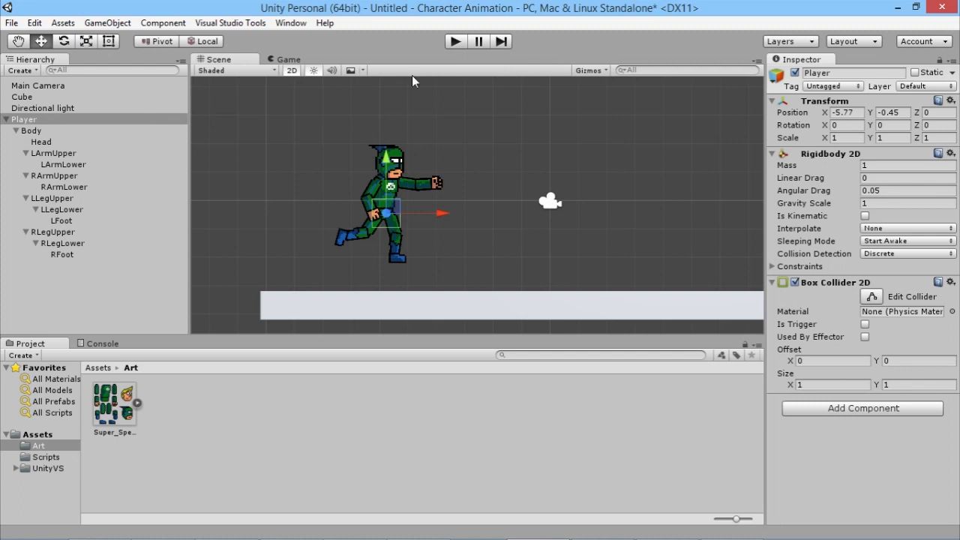
# - Set Player's box collider size to 1.32 by 3.86 with a Y offset of 0.2, and move Player down to just above the platform
pyautogui.click(817, 385)
pyautogui.write('1.84')
pyautogui.moveTo(815, 386)
pyautogui.mouseDown()
pyautogui.moveTo(791, 387)
pyautogui.moveTo(800, 386)
pyautogui.mouseUp()
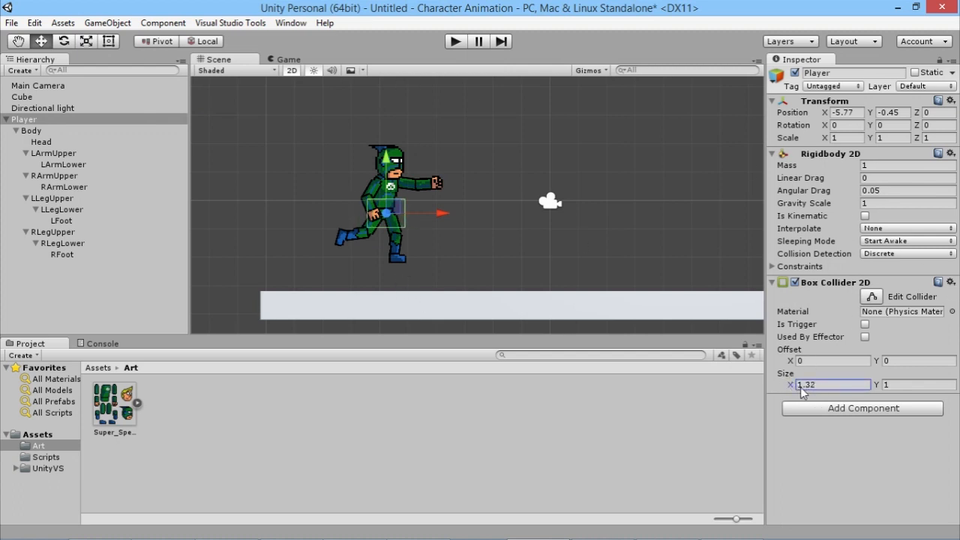
pyautogui.moveTo(879, 391); pyautogui.dragTo(941, 392)
pyautogui.moveTo(876, 362); pyautogui.dragTo(887, 388)
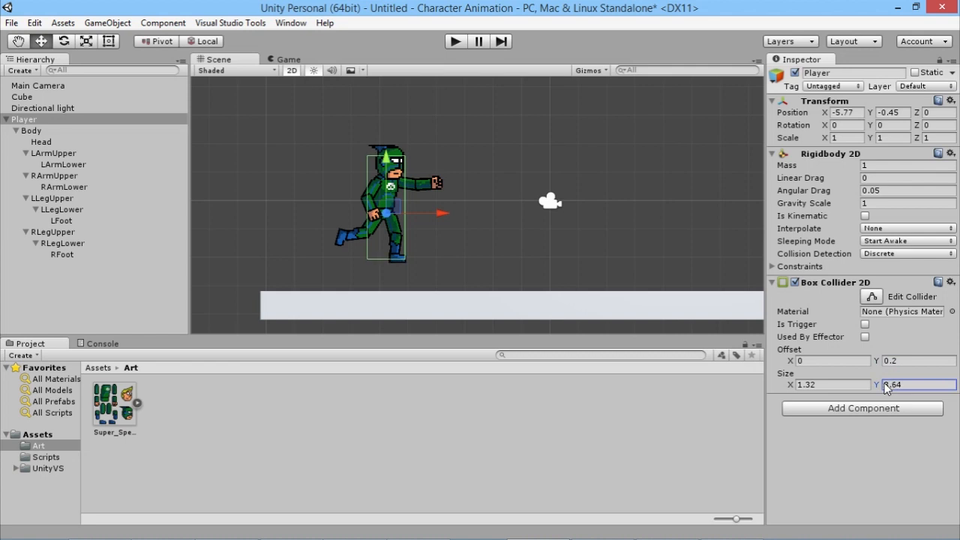
pyautogui.moveTo(875, 385); pyautogui.dragTo(887, 387)
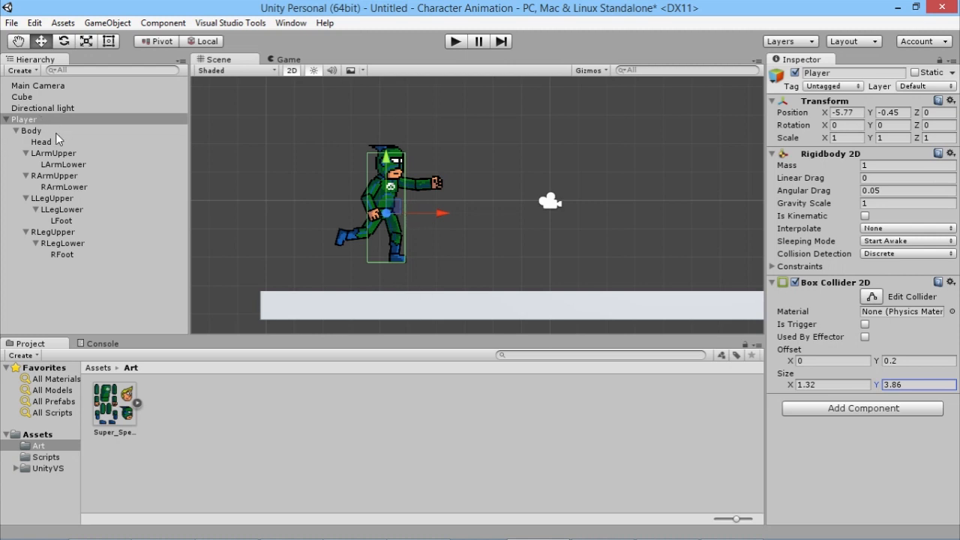
pyautogui.moveTo(393, 213); pyautogui.dragTo(401, 230)
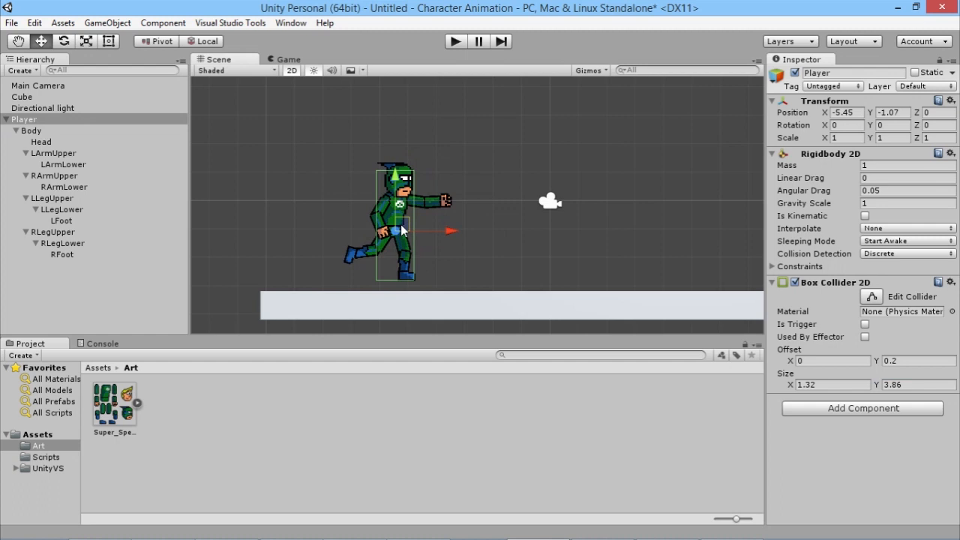
# - Attach the Player script to the Player object with Move Speed 5 and Jump Speed 5
pyautogui.click(900, 410)
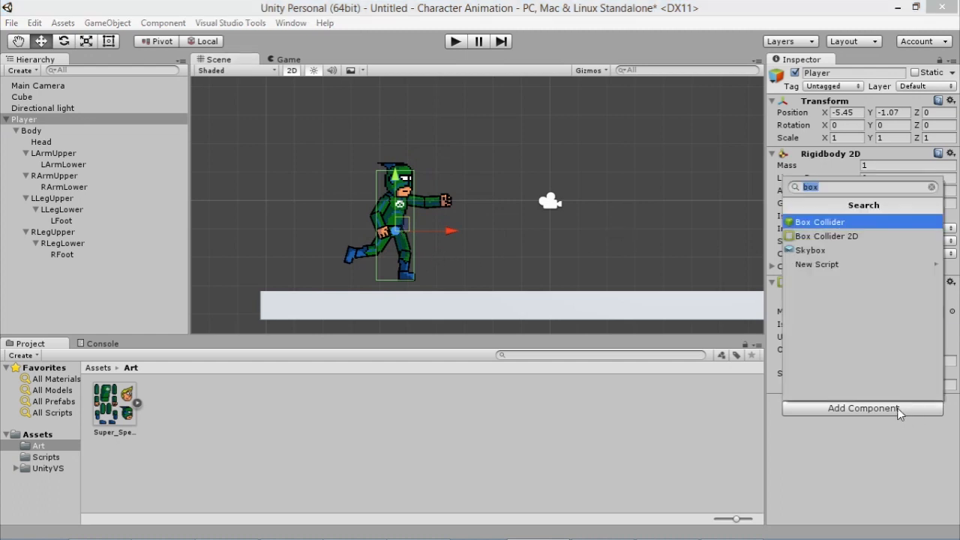
pyautogui.write('player')
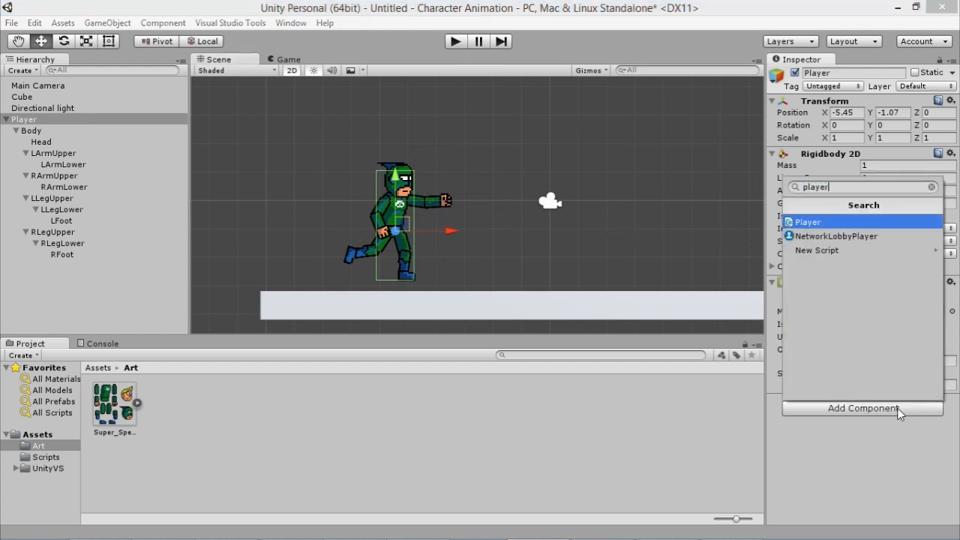
pyautogui.press('Return')
pyautogui.click(888, 424)
pyautogui.write('5')
pyautogui.click(876, 438)
pyautogui.write('5')
pyautogui.click(872, 486)
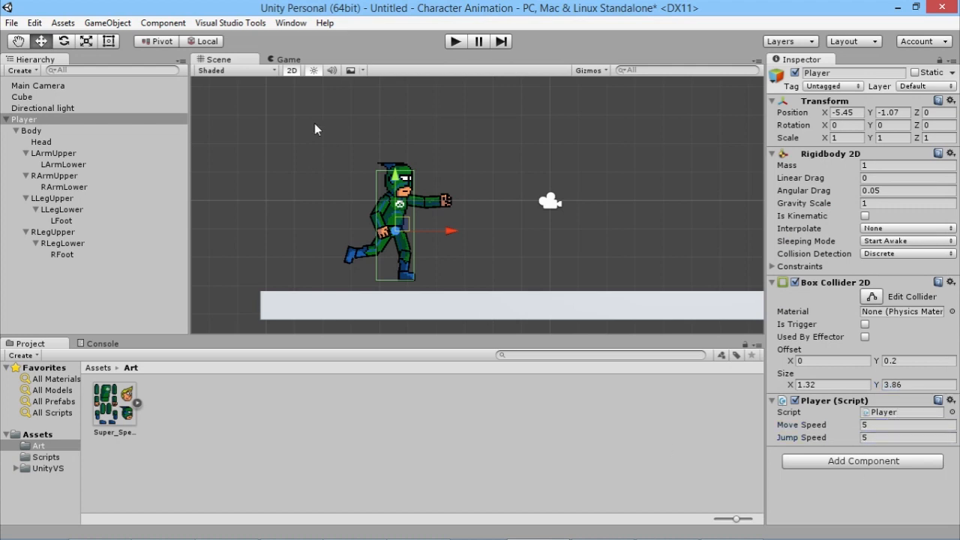
# - Run the game and move the character right and left along the platform to test its movement
pyautogui.click(454, 42)
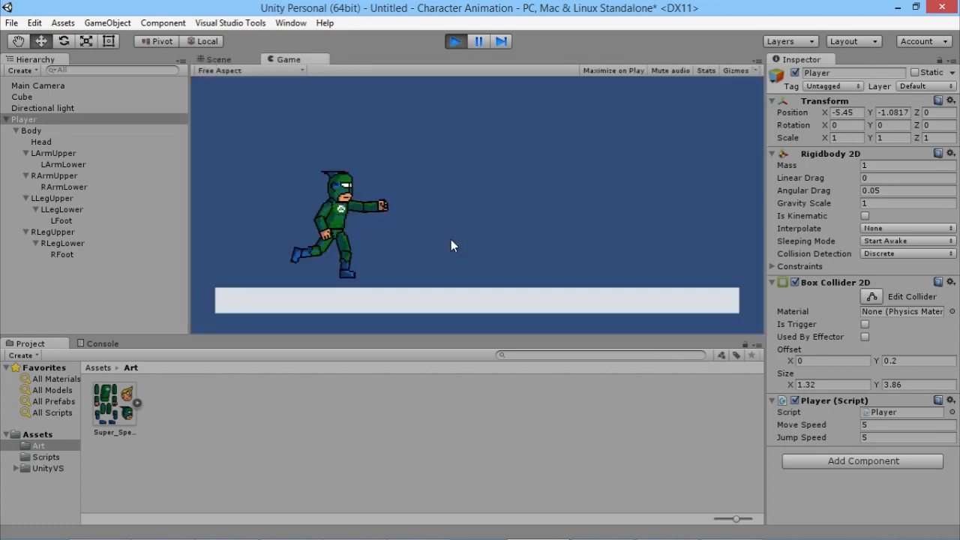
pyautogui.press('Right')
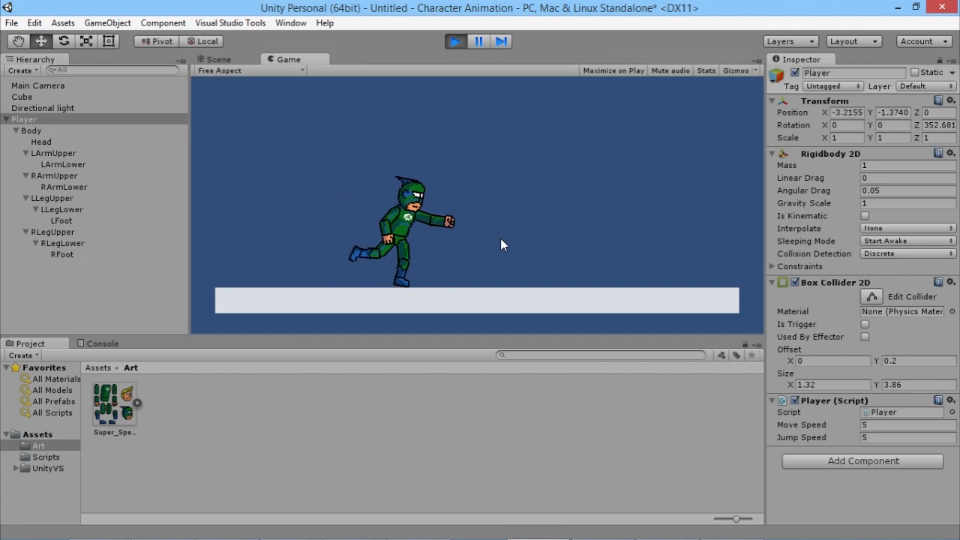
pyautogui.press('Left')
pyautogui.press('Right')
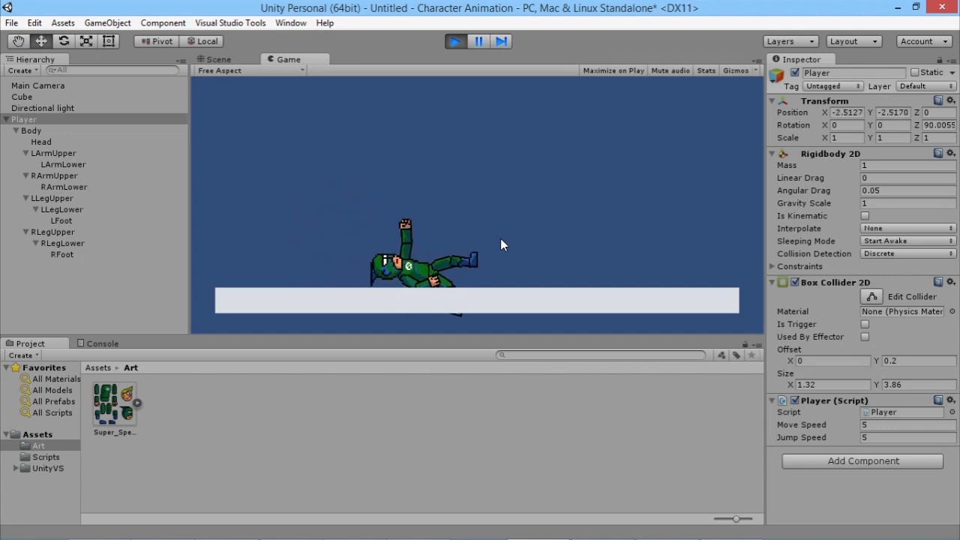
pyautogui.press('Left')
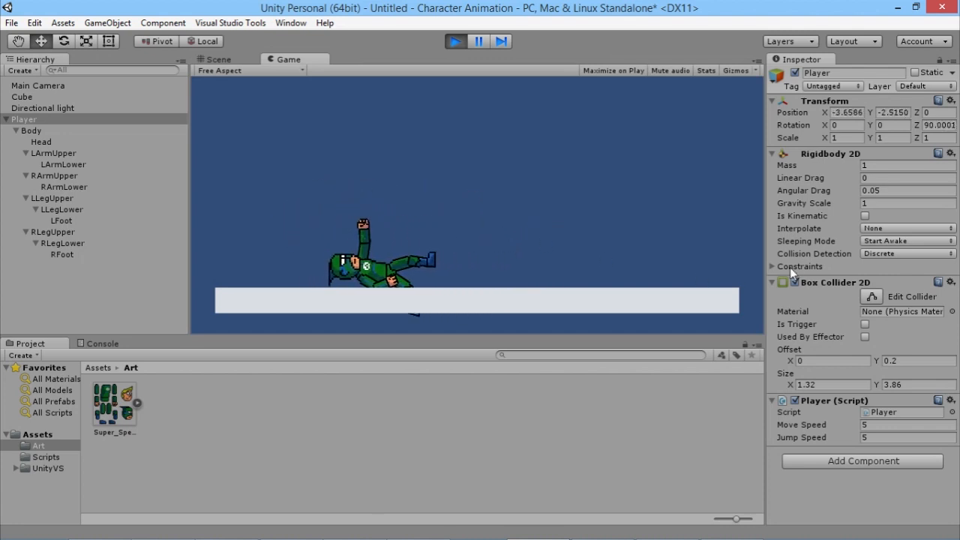
# - Try freezing Z rotation on Player's Rigidbody 2D in the running game, test moving both ways, and stop the game
pyautogui.click(771, 266)
pyautogui.click(864, 291)
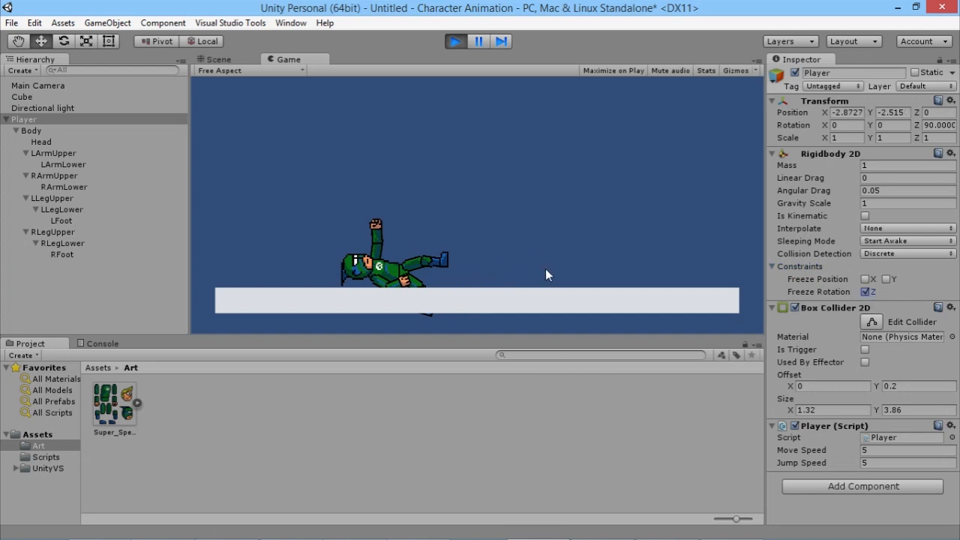
pyautogui.press('Right')
pyautogui.press('Left')
pyautogui.press('Right')
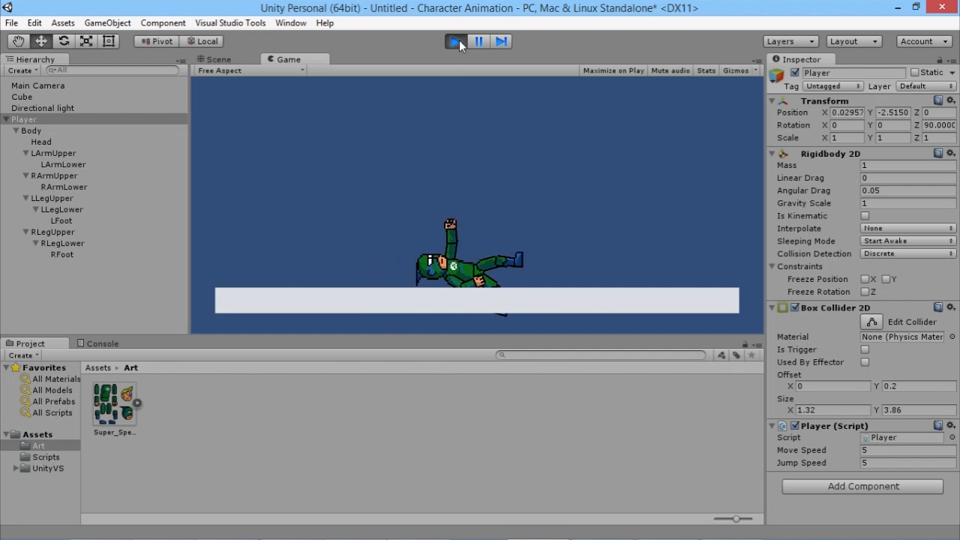
pyautogui.click(456, 41)
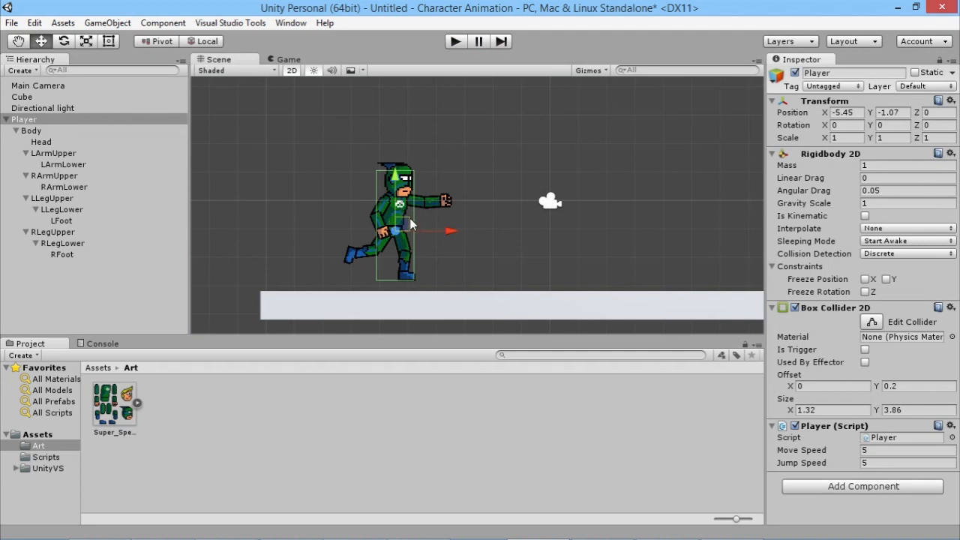
# - Move Player to about X -4.03, Y -0.5, and add a Box Collider 2D to every body part from Body through RFoot
pyautogui.moveTo(401, 227); pyautogui.dragTo(441, 212)
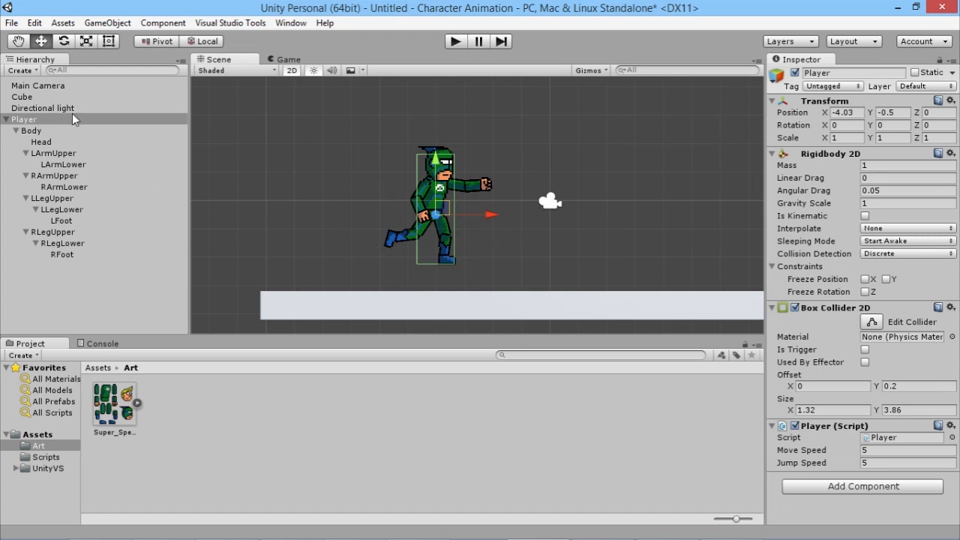
pyautogui.click(36, 132)
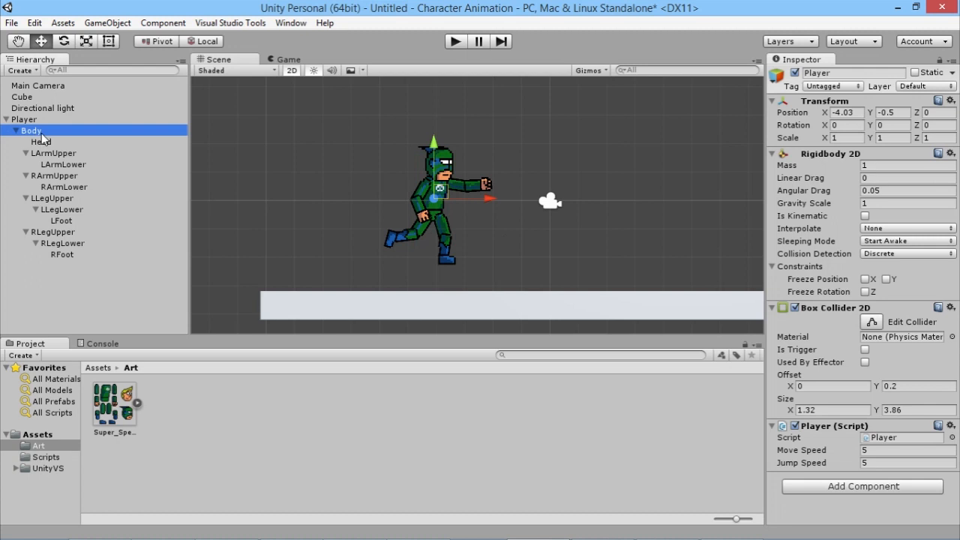
pyautogui.keyDown('shift'); pyautogui.click(61, 255); pyautogui.keyUp('shift')
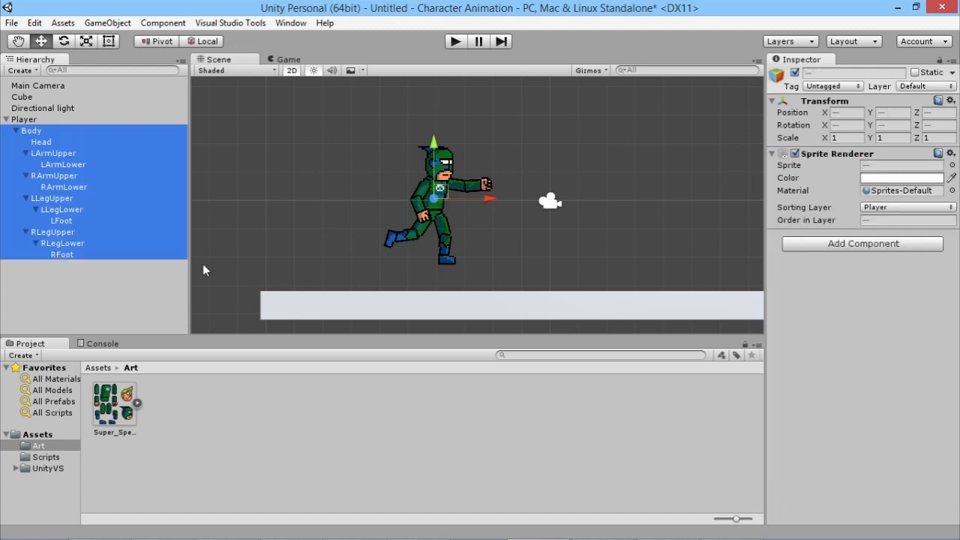
pyautogui.hotkey('ctrl', 'shift', 'a')
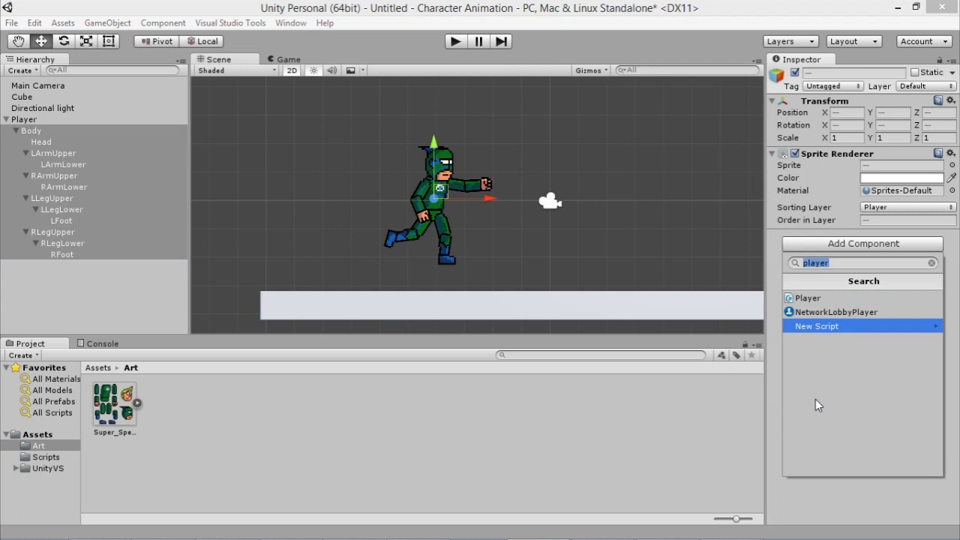
pyautogui.write('box')
pyautogui.press('Down')
pyautogui.press('Return')
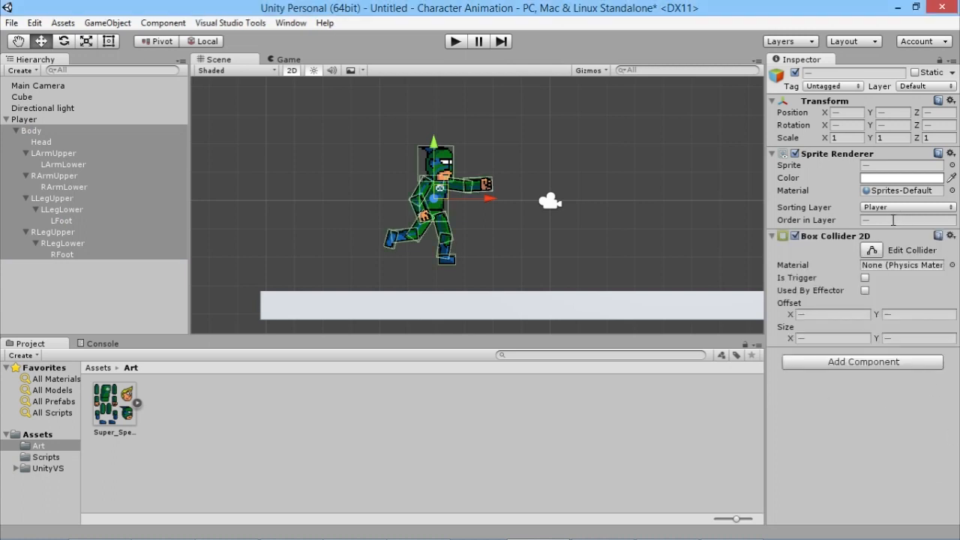
# - Add a Rigidbody 2D to all the body parts, make it kinematic, and set its gravity scale to 0
pyautogui.click(857, 362)
pyautogui.write('rigi')
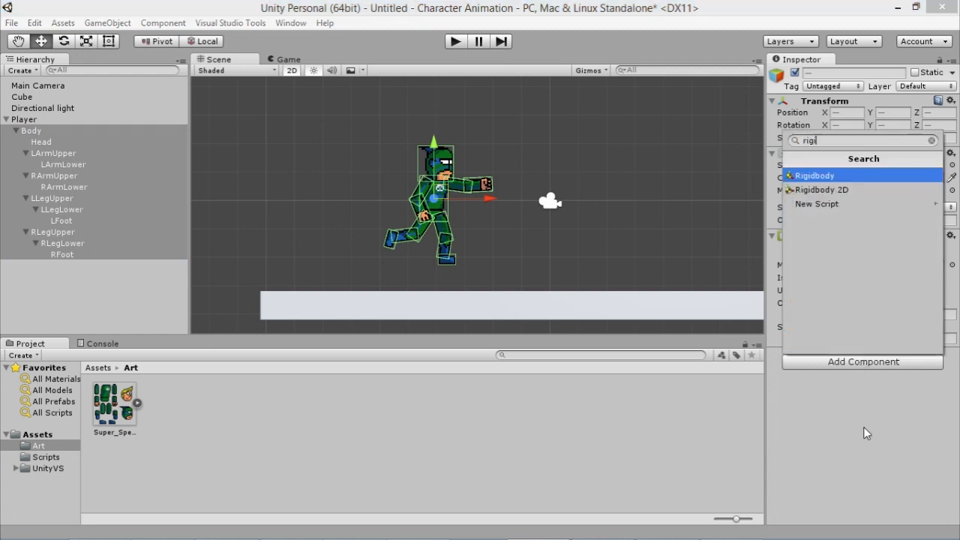
pyautogui.press('Down')
pyautogui.press('Return')
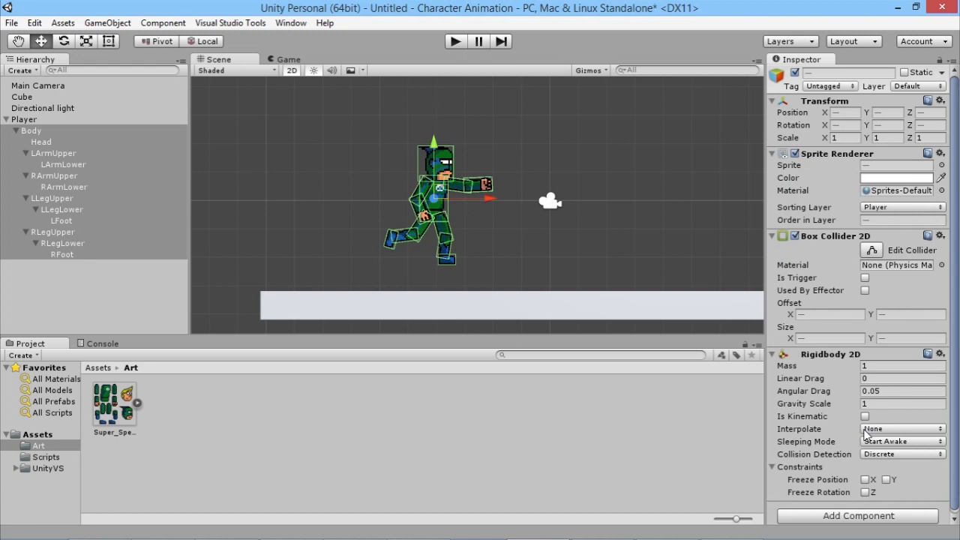
pyautogui.click(865, 414)
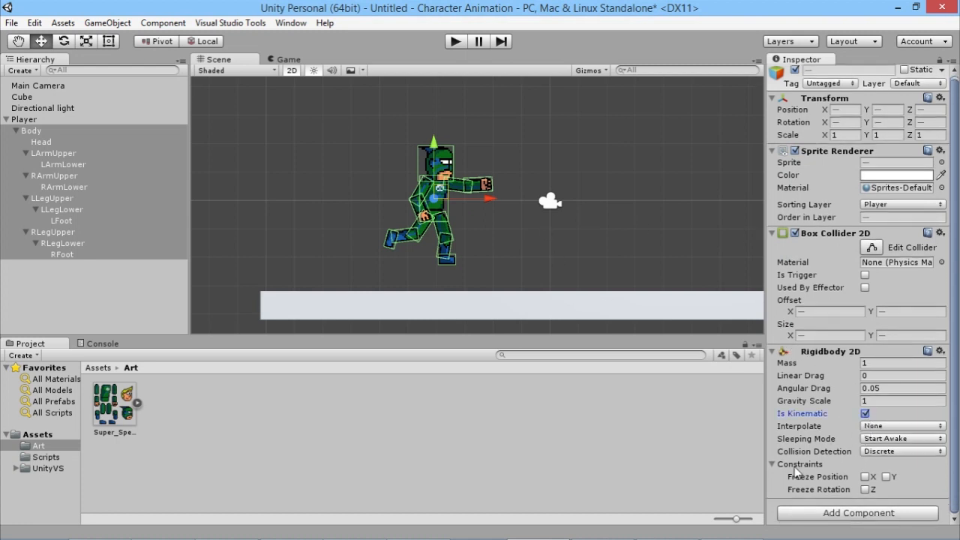
pyautogui.click(866, 401)
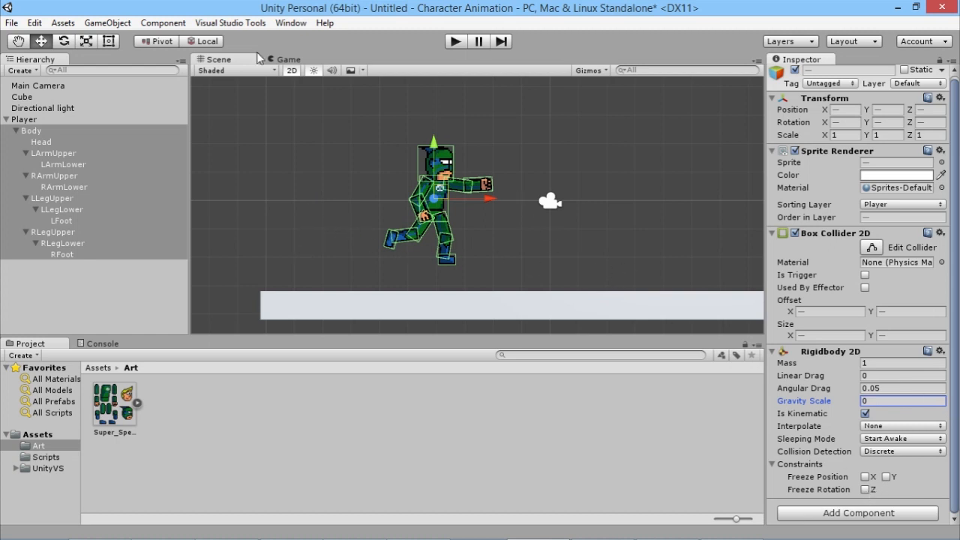
pyautogui.click(303, 238)
pyautogui.click(303, 244)
# - Attach the explode script to the Player object
pyautogui.click(27, 120)
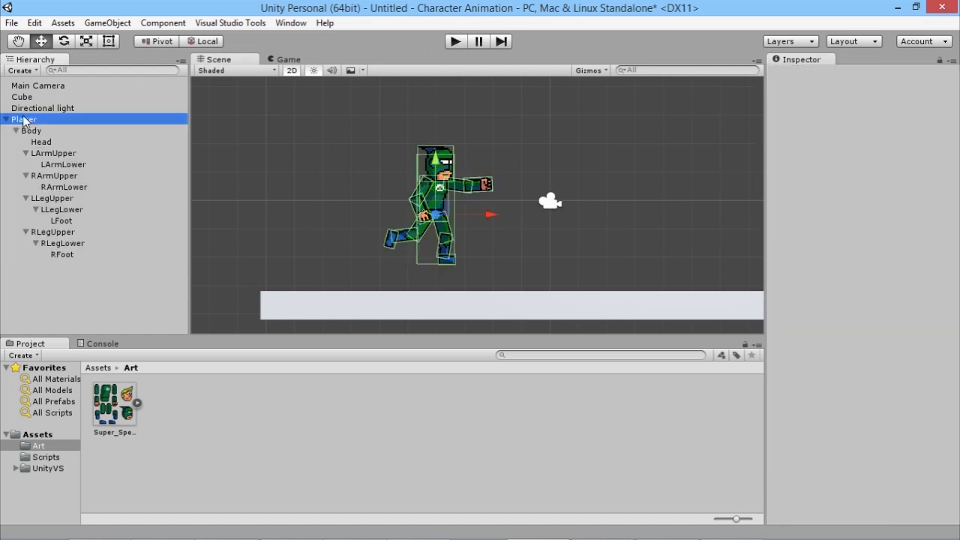
pyautogui.click(857, 486)
pyautogui.write('explo')
pyautogui.press('Return')
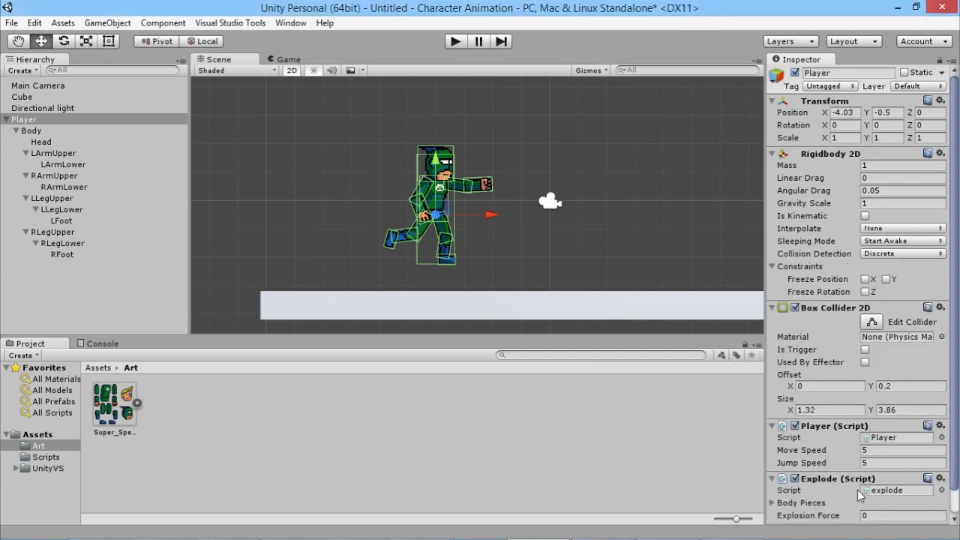
pyautogui.scroll(-1, 856, 489)
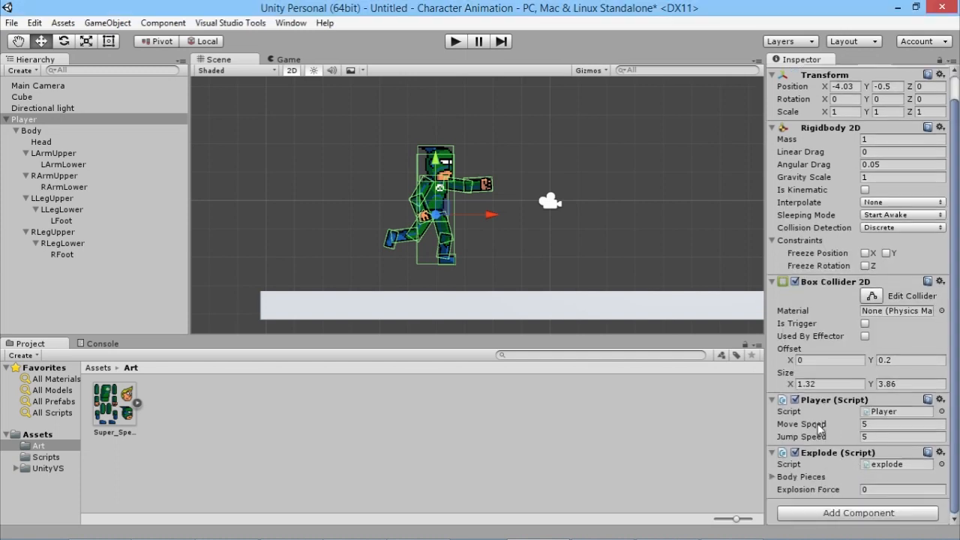
# - Lock the Inspector on Player and assign every body part from Body through RFoot to the explode script's Body Pieces array
pyautogui.click(771, 480)
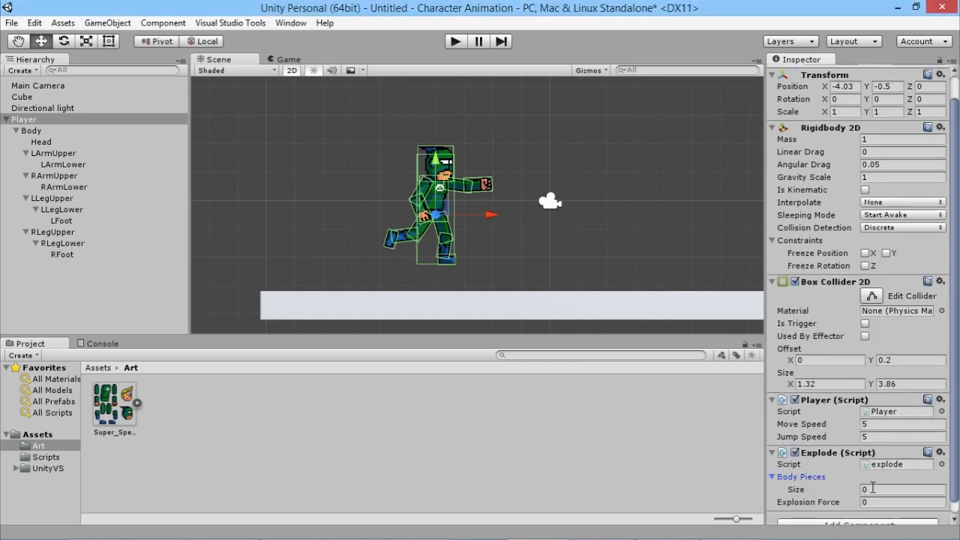
pyautogui.click(49, 132)
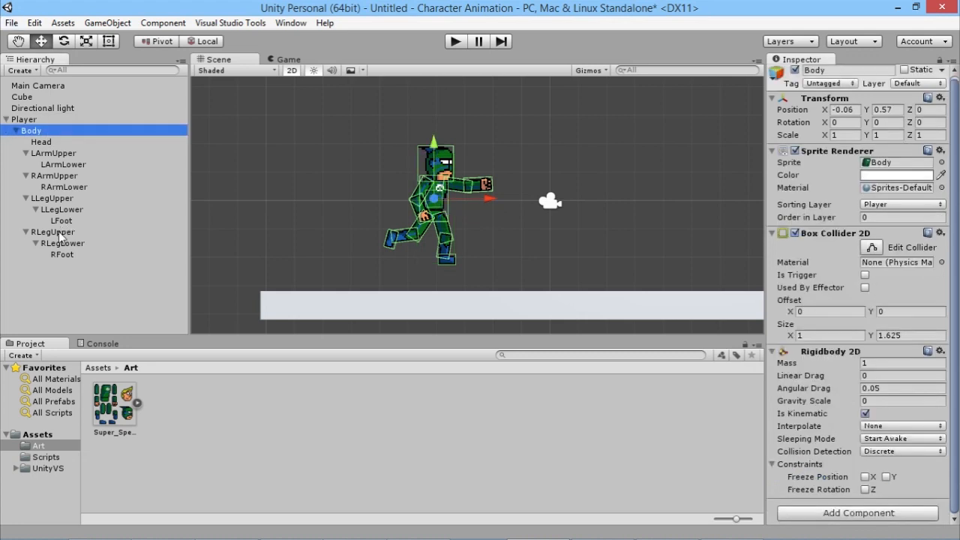
pyautogui.keyDown('shift'); pyautogui.click(65, 255); pyautogui.keyUp('shift')
pyautogui.click(67, 120)
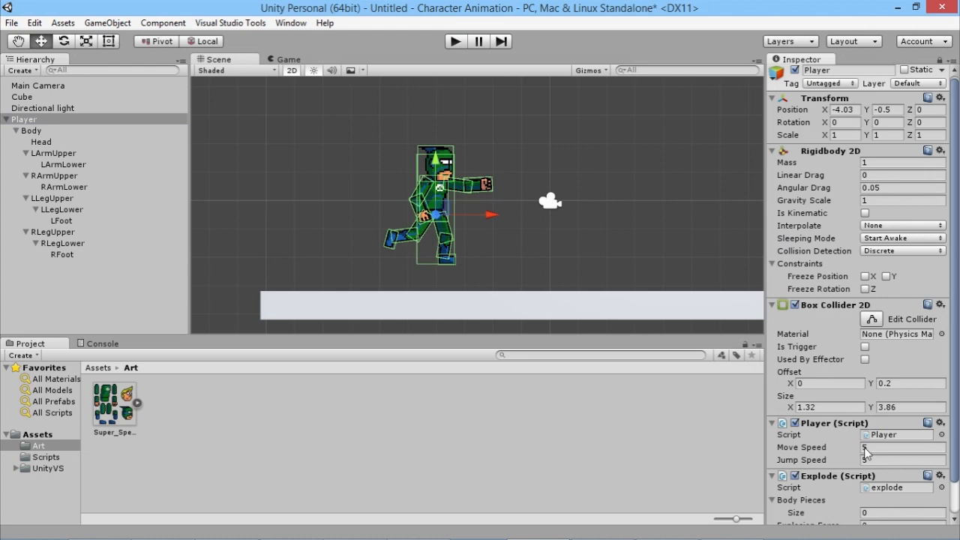
pyautogui.scroll(-2, 870, 435)
pyautogui.click(57, 132)
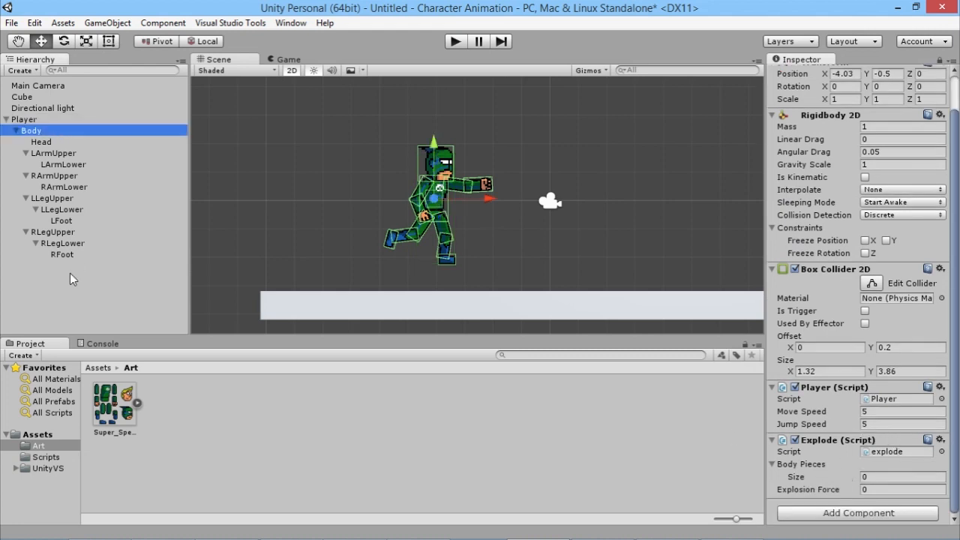
pyautogui.keyDown('shift'); pyautogui.click(71, 255); pyautogui.keyUp('shift')
pyautogui.press('f')
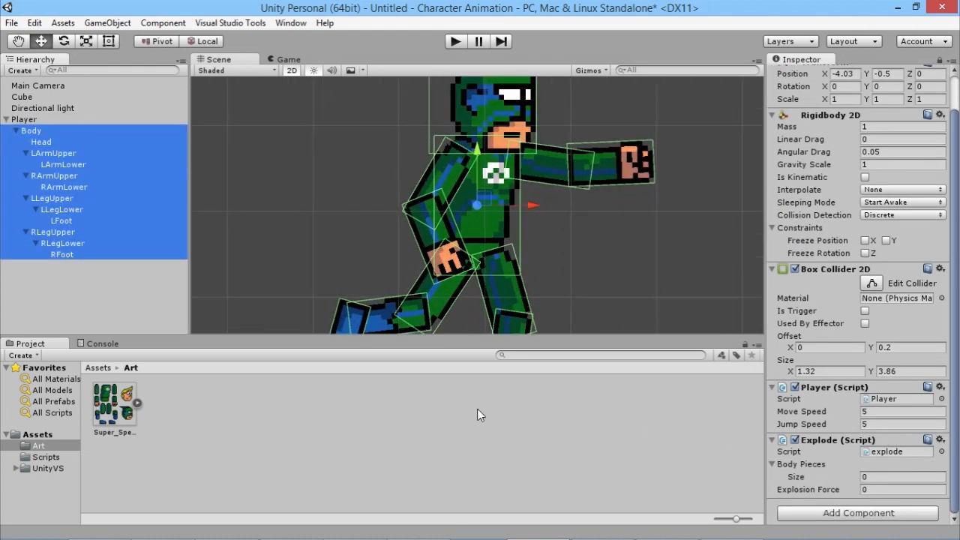
pyautogui.moveTo(75, 260); pyautogui.dragTo(819, 469)
pyautogui.scroll(-5, 845, 455)
# - Set the explode script's Explosion Force to 20, unlock the Inspector, and test-run the game
pyautogui.click(880, 489)
pyautogui.write('20')
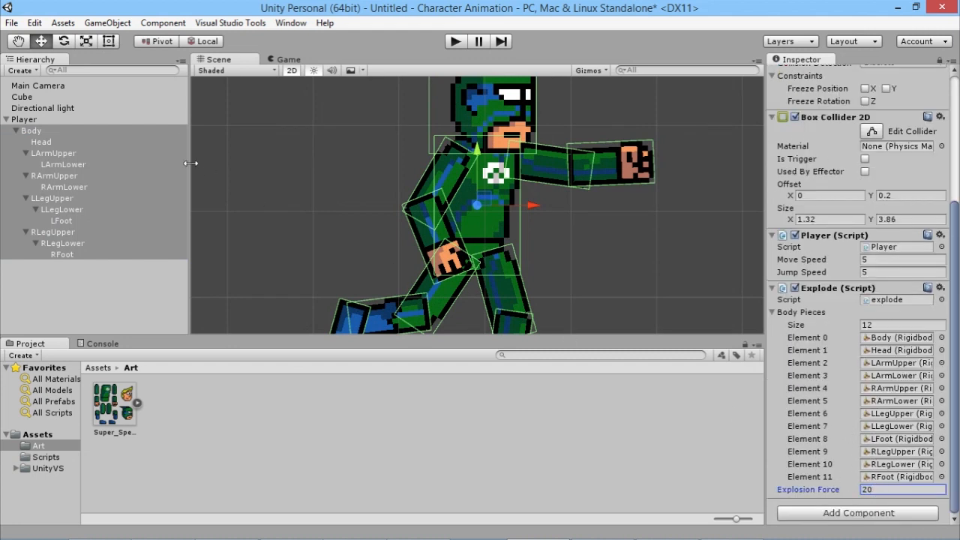
pyautogui.scroll(-8, 443, 171)
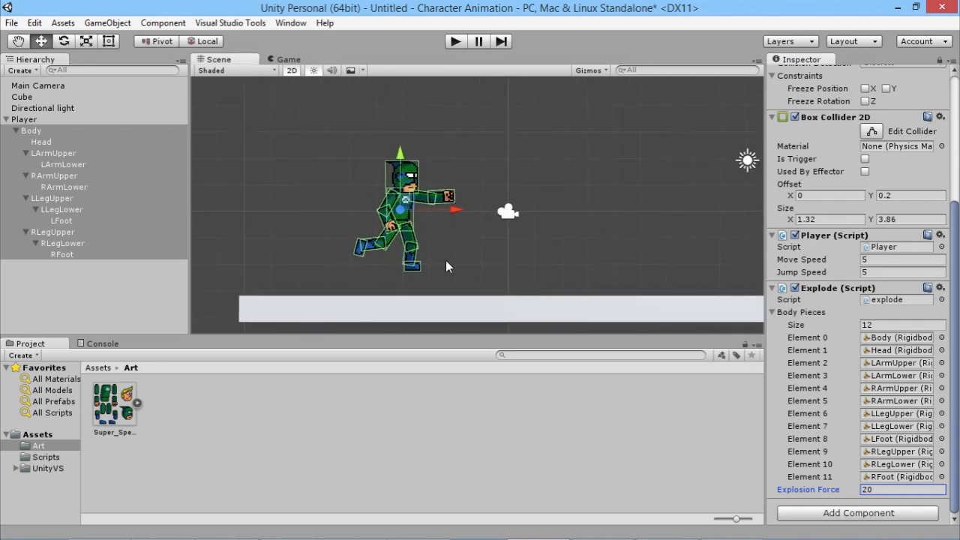
pyautogui.click(939, 60)
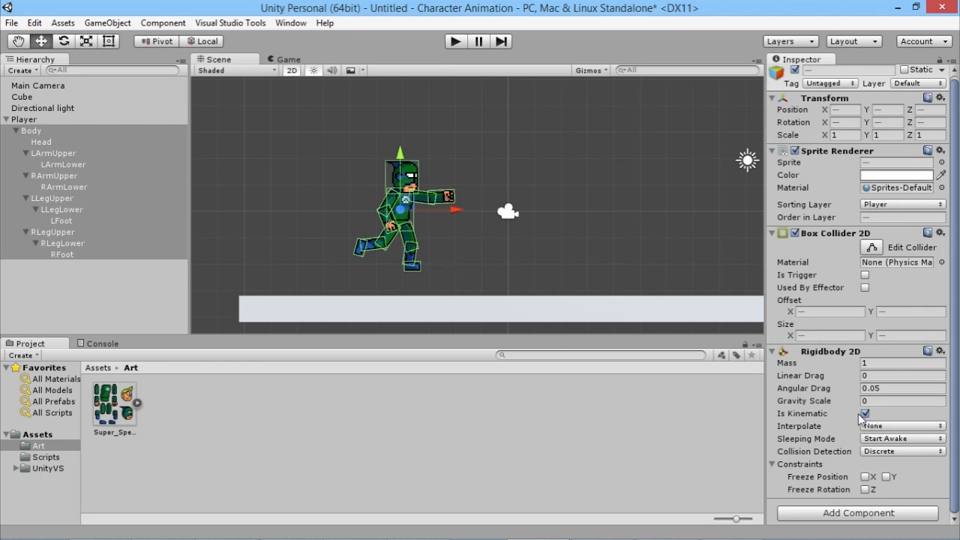
pyautogui.click(455, 42)
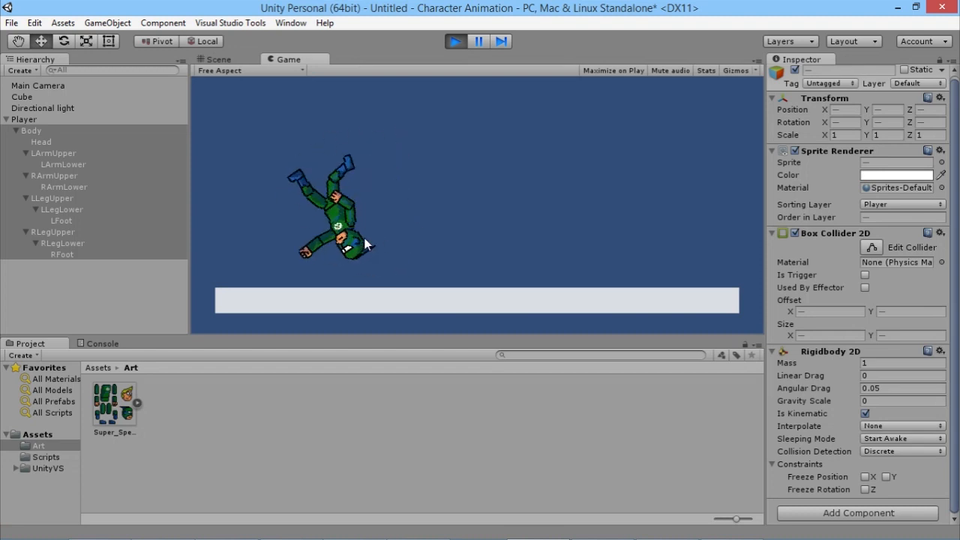
pyautogui.click(454, 39)
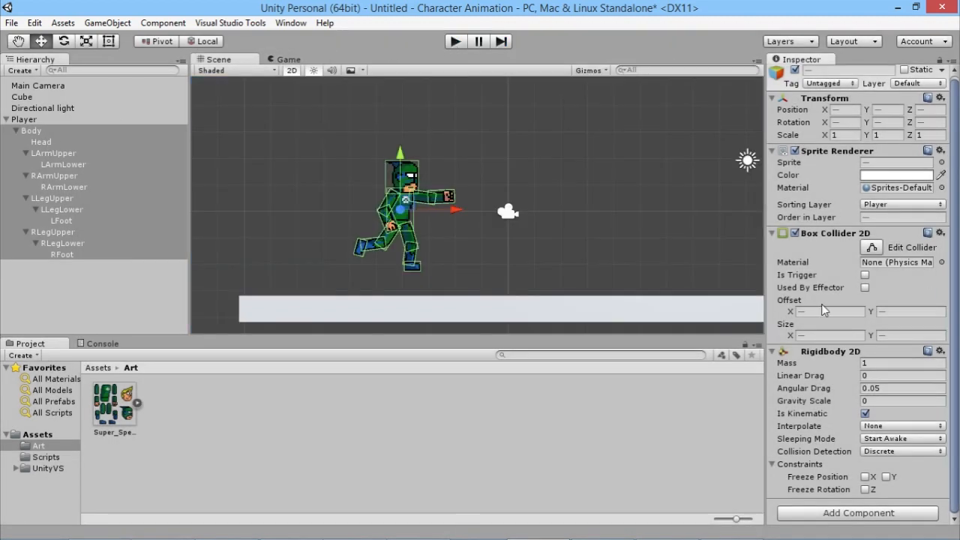
# - Freeze Z rotation on Player's Rigidbody 2D and test-run the game again
pyautogui.click(23, 120)
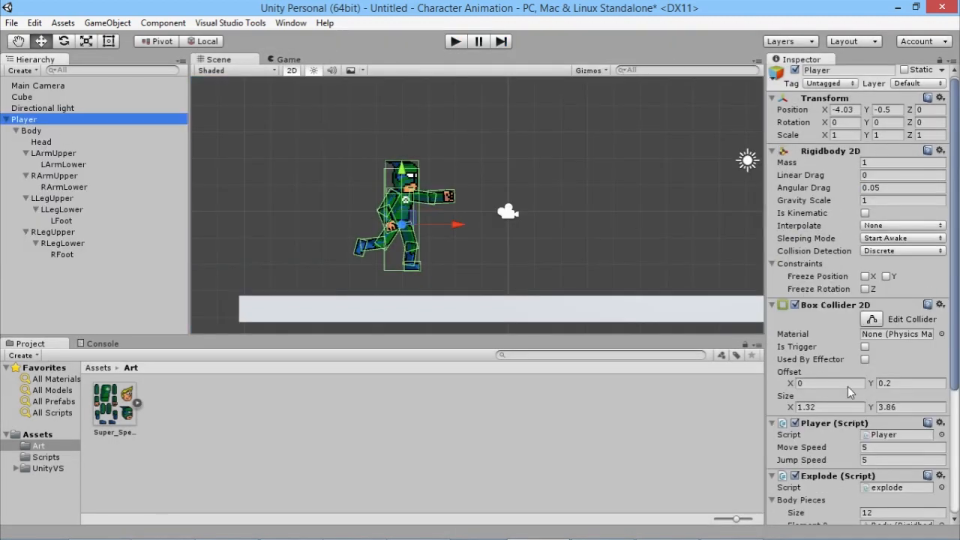
pyautogui.scroll(-5, 838, 411)
pyautogui.scroll(5, 833, 269)
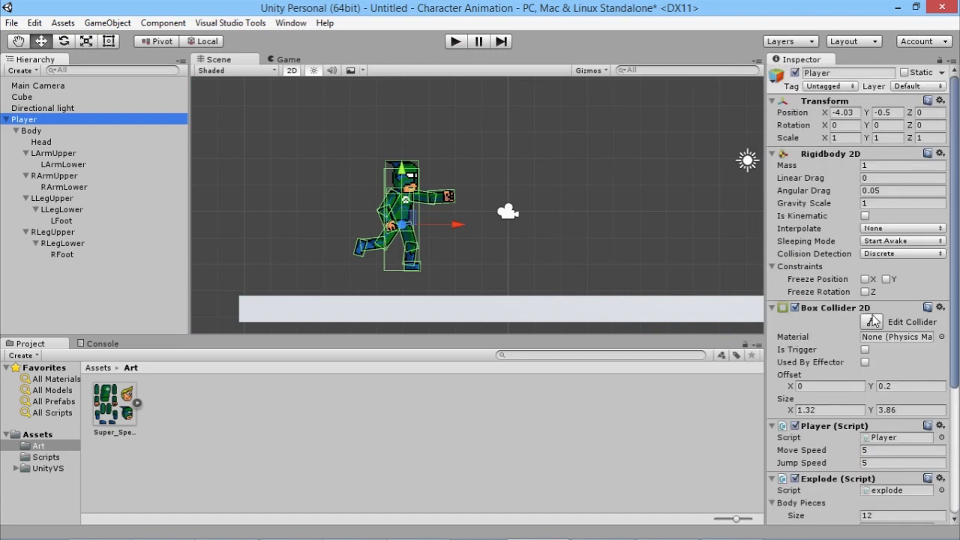
pyautogui.click(864, 291)
pyautogui.click(455, 41)
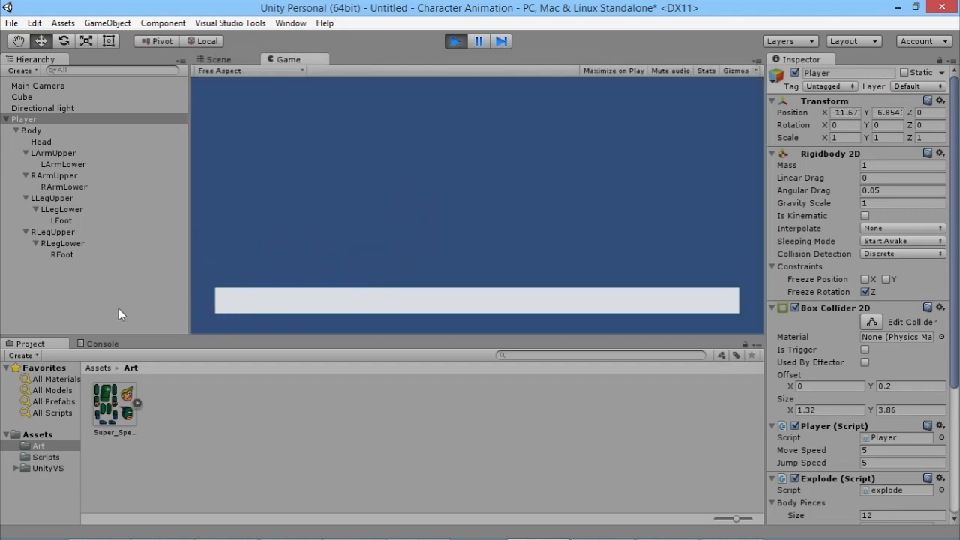
pyautogui.click(455, 41)
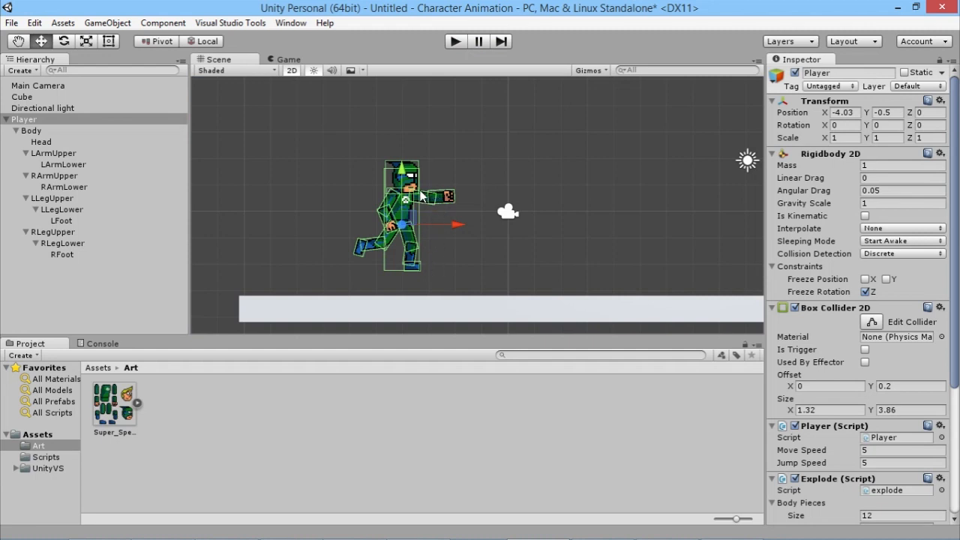
# - Create a new layer named Player in User Layer 8
pyautogui.scroll(-3, 798, 370)
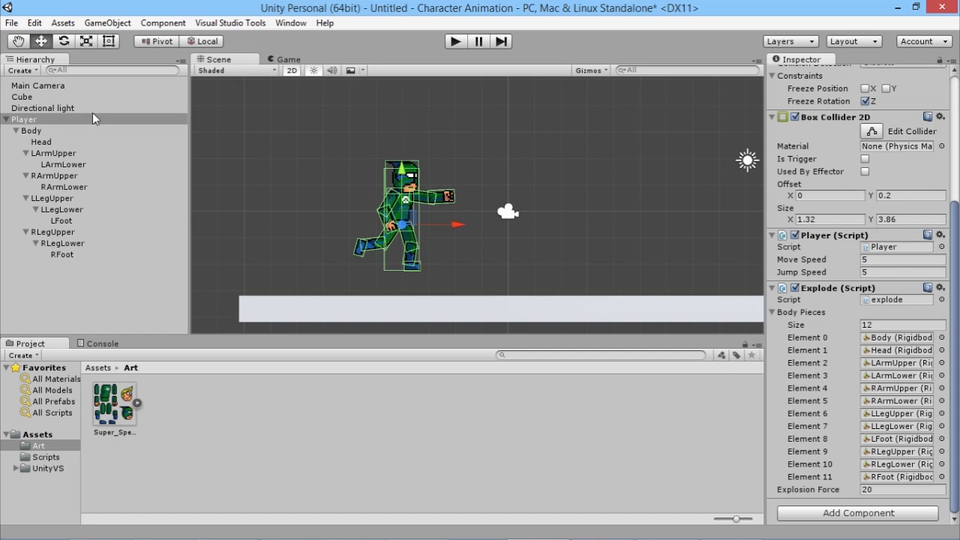
pyautogui.click(45, 132)
pyautogui.keyDown('shift'); pyautogui.click(61, 254); pyautogui.keyUp('shift')
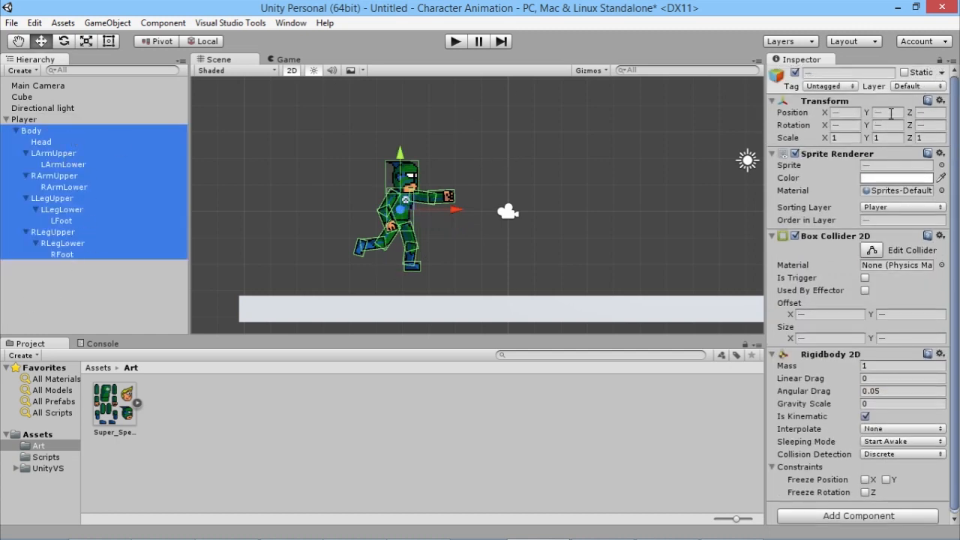
pyautogui.click(915, 85)
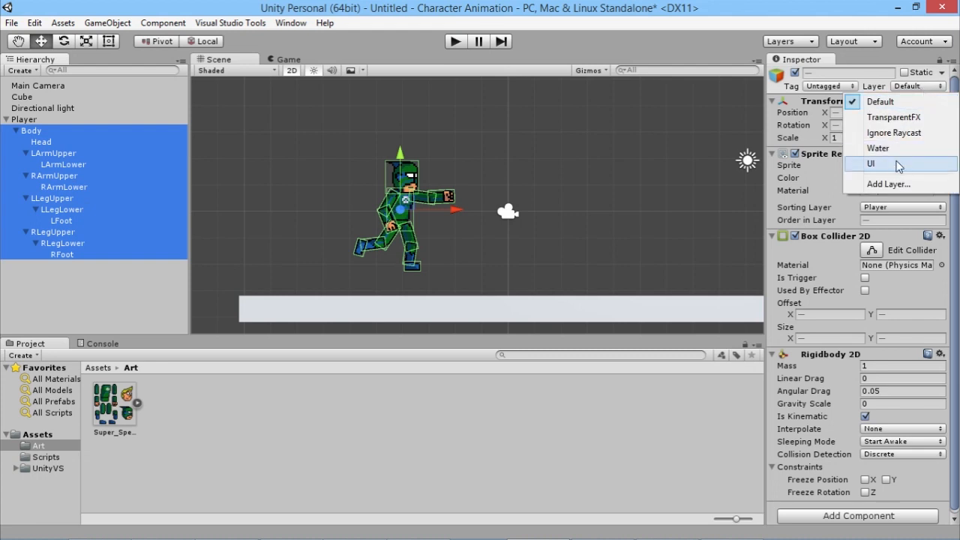
pyautogui.click(877, 184)
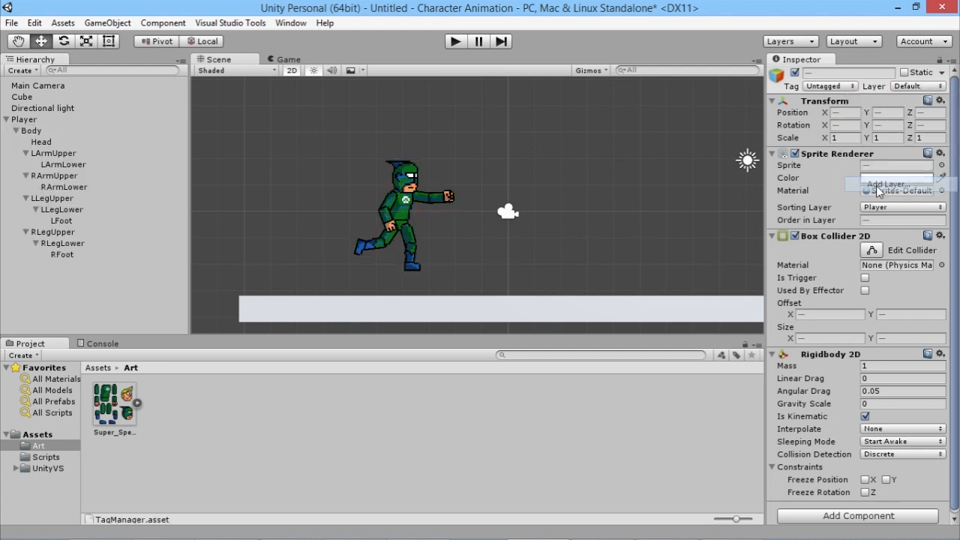
pyautogui.click(867, 248)
pyautogui.write('Player')
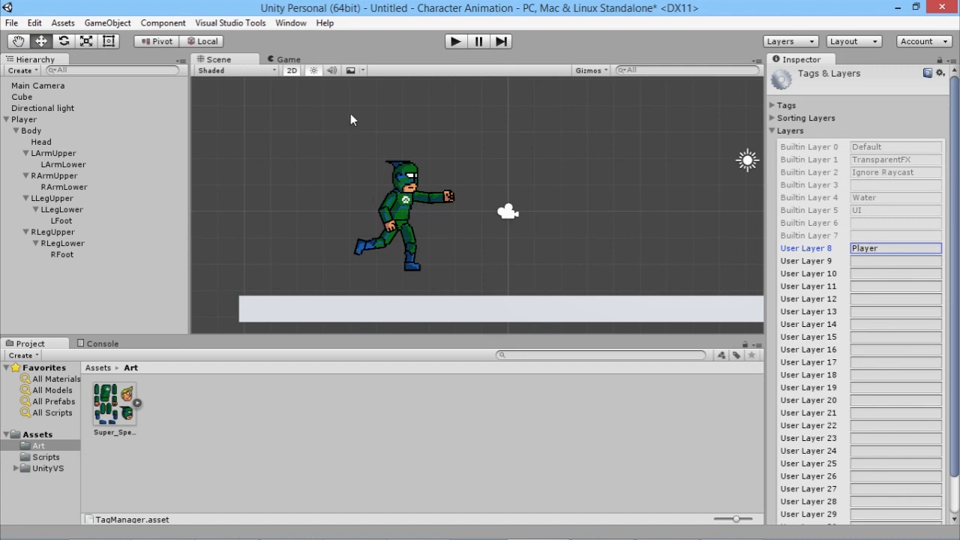
# - Assign the Player layer to the Player object and all its body parts down to RFoot
pyautogui.click(30, 131)
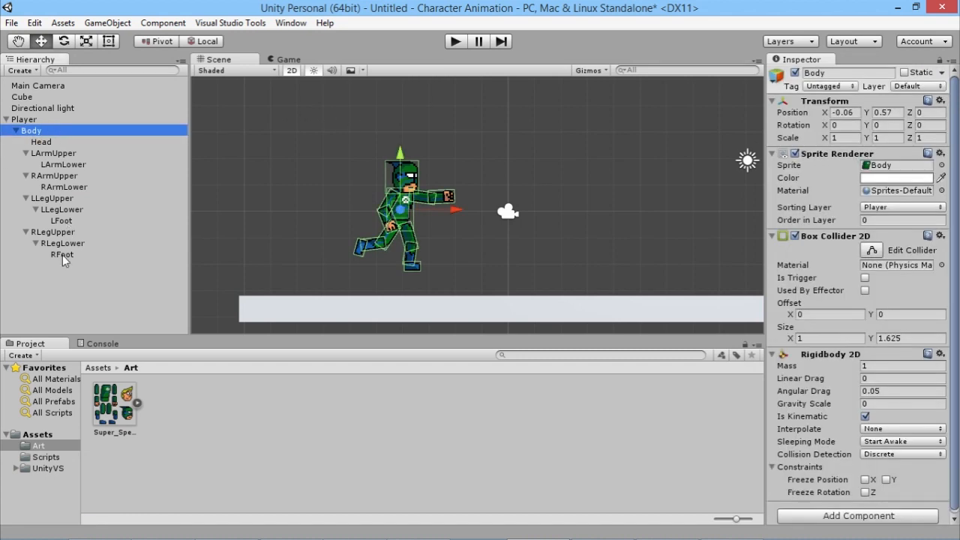
pyautogui.click(28, 120)
pyautogui.keyDown('shift'); pyautogui.click(73, 252); pyautogui.keyUp('shift')
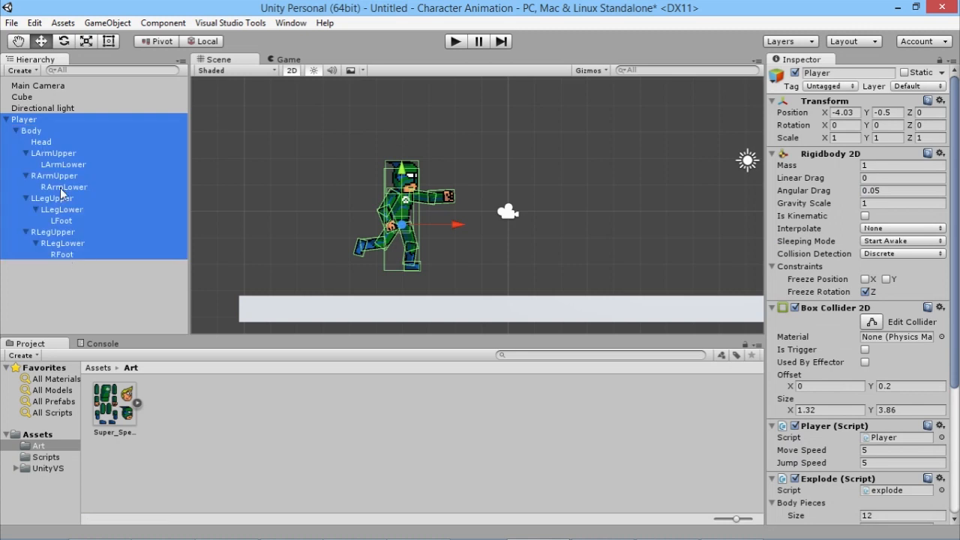
pyautogui.click(918, 87)
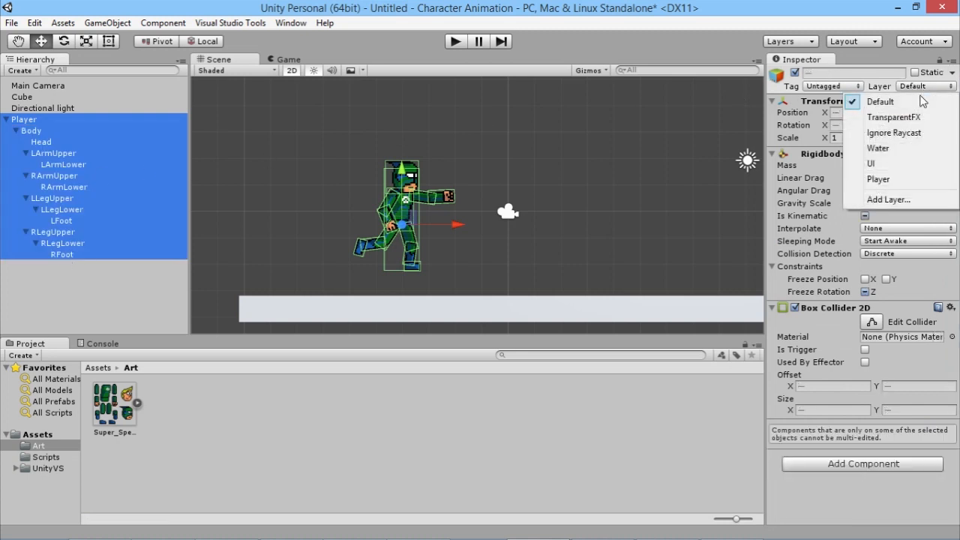
pyautogui.click(888, 177)
pyautogui.click(401, 306)
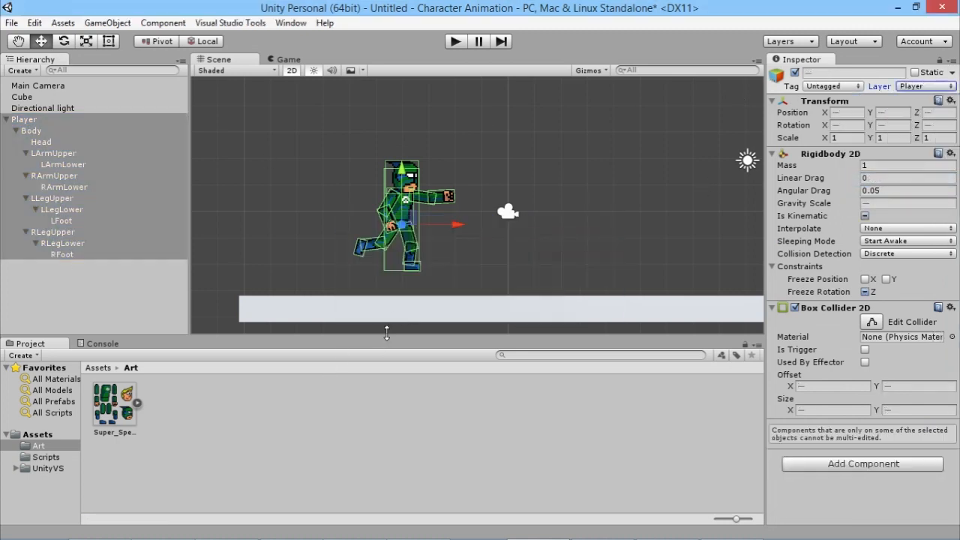
# - Disable collisions between the Player layer and itself in the Physics 2D layer collision matrix
pyautogui.click(11, 22)
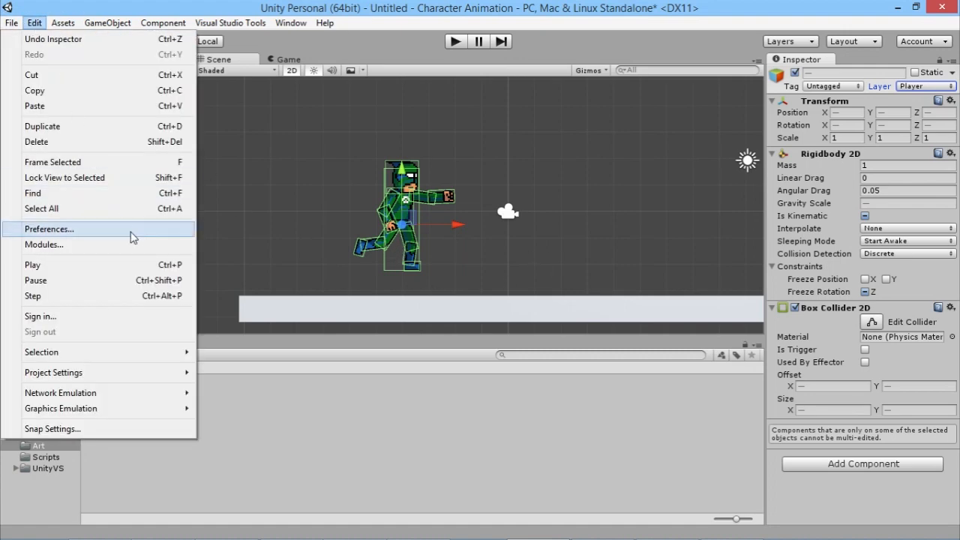
pyautogui.moveTo(171, 373)
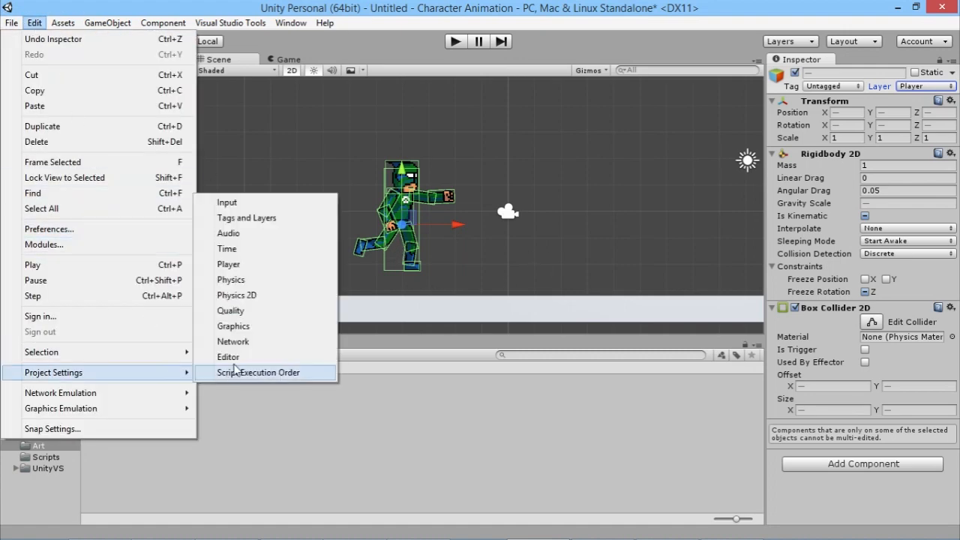
pyautogui.click(248, 296)
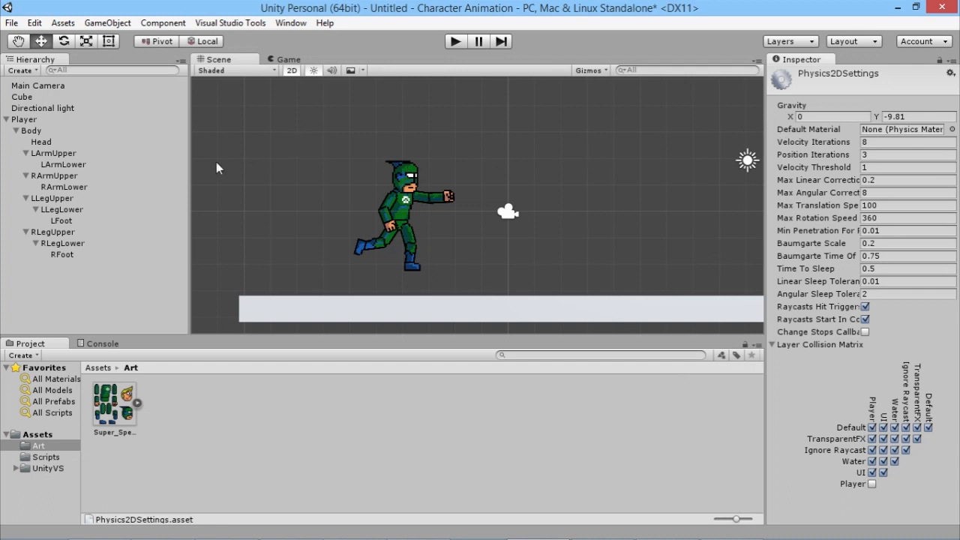
# - Select Player, run the game, and test moving the character in both directions
pyautogui.click(59, 121)
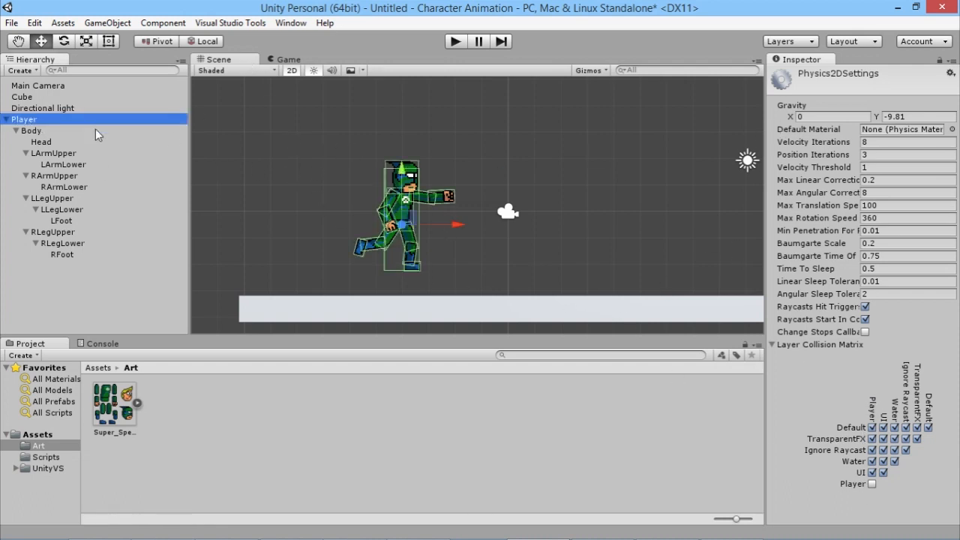
pyautogui.click(456, 42)
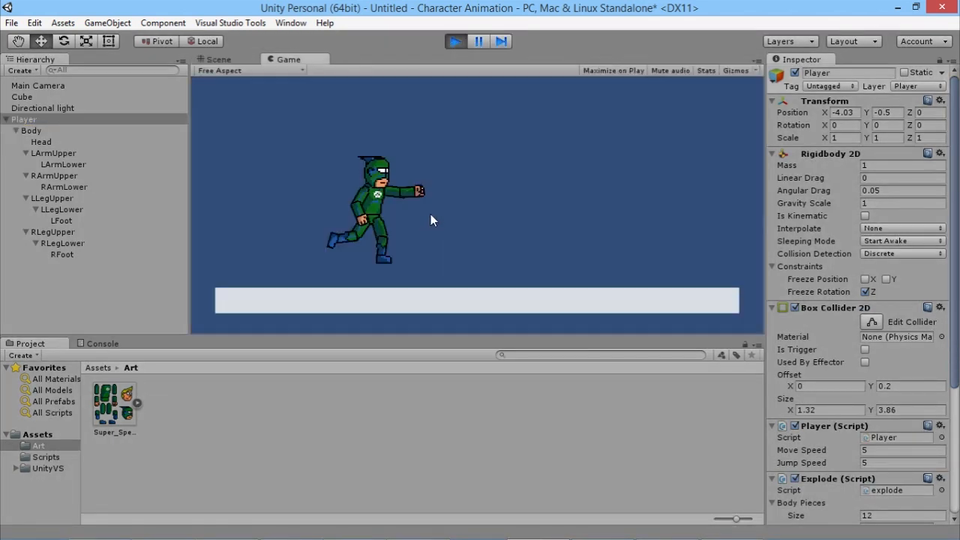
pyautogui.press('a')
pyautogui.press('d')
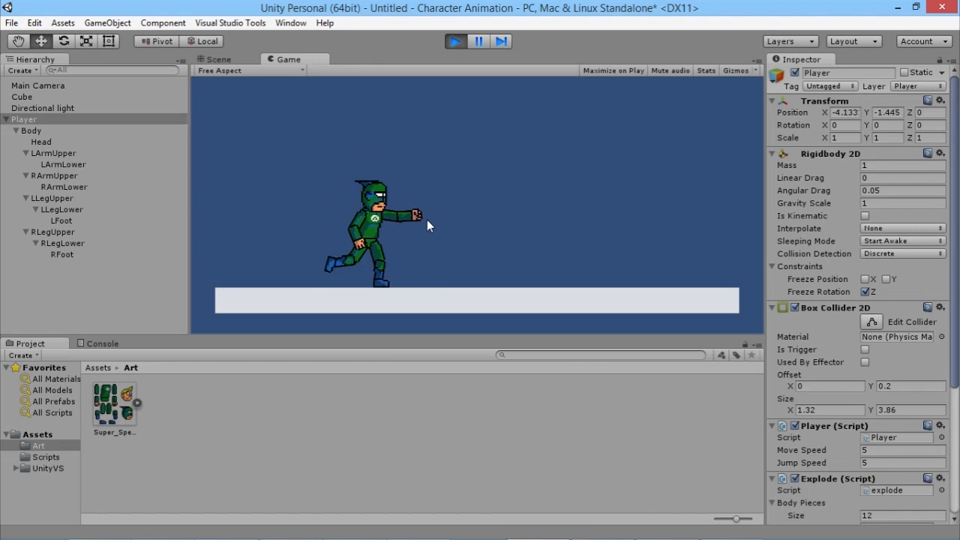
pyautogui.press('a')
pyautogui.press('a')
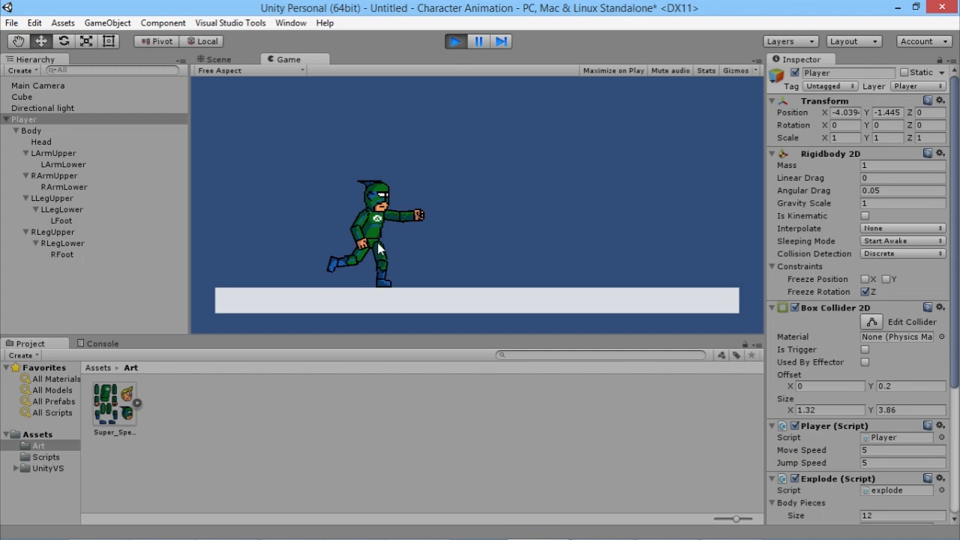
# - Inspect the running character's colliders in the Scene view, trigger the explosion in the game, and stop the game
pyautogui.click(223, 57)
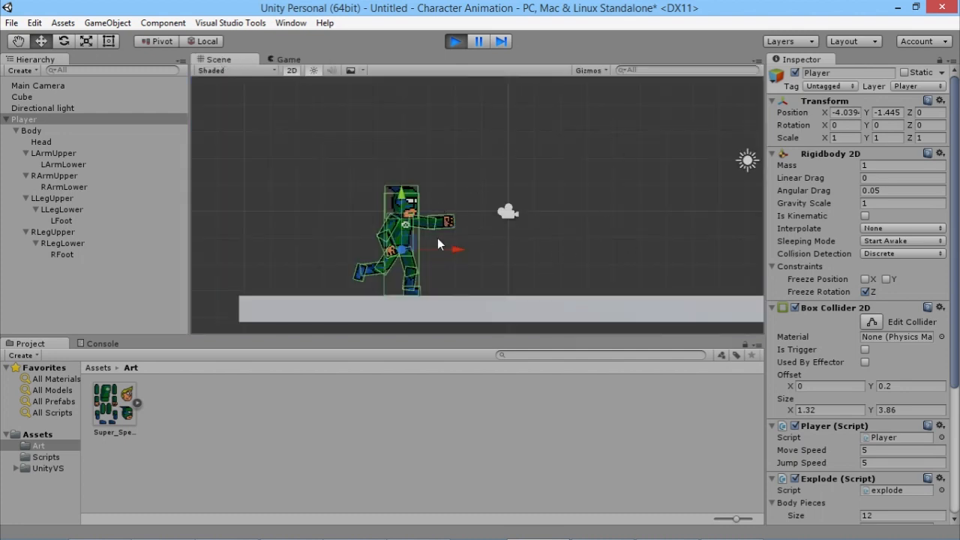
pyautogui.click(288, 59)
pyautogui.press('e')
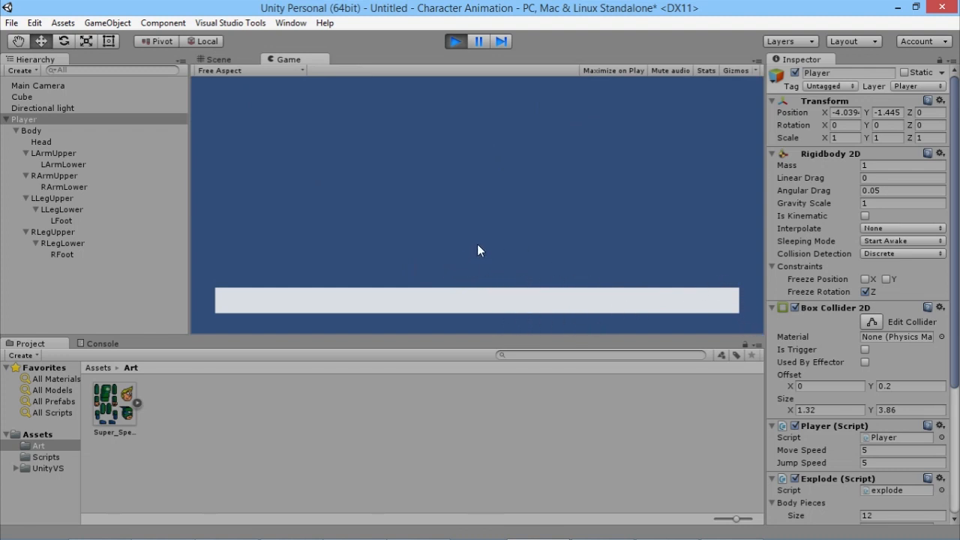
pyautogui.click(465, 43)
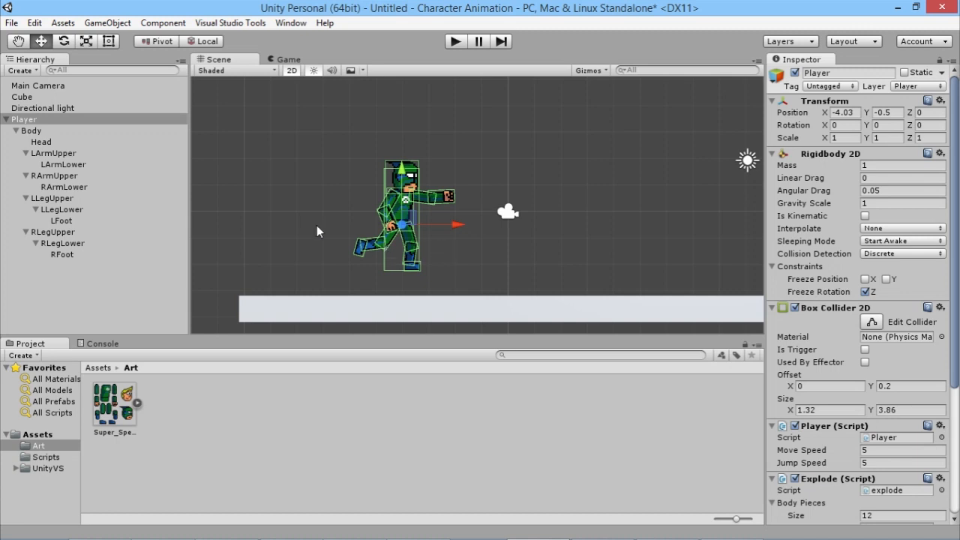
pyautogui.click(316, 154)
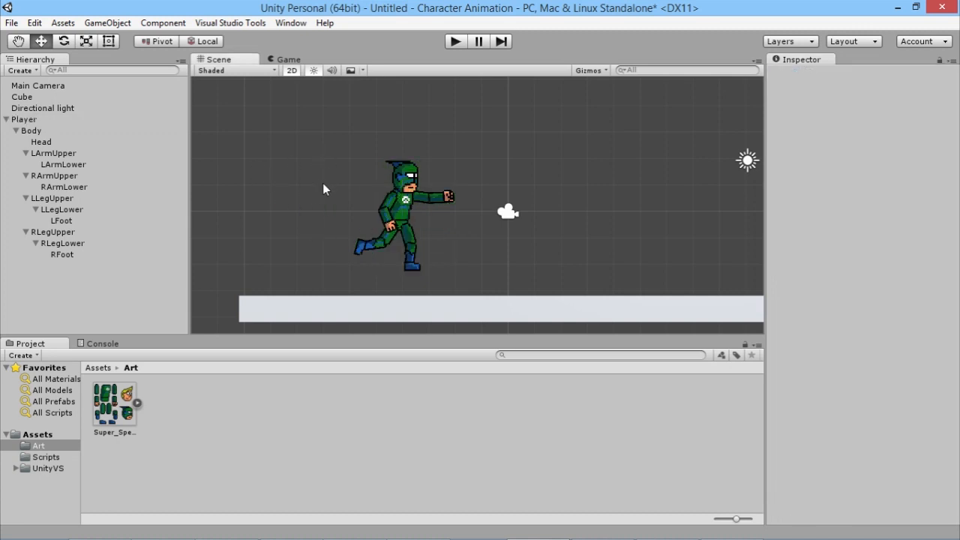